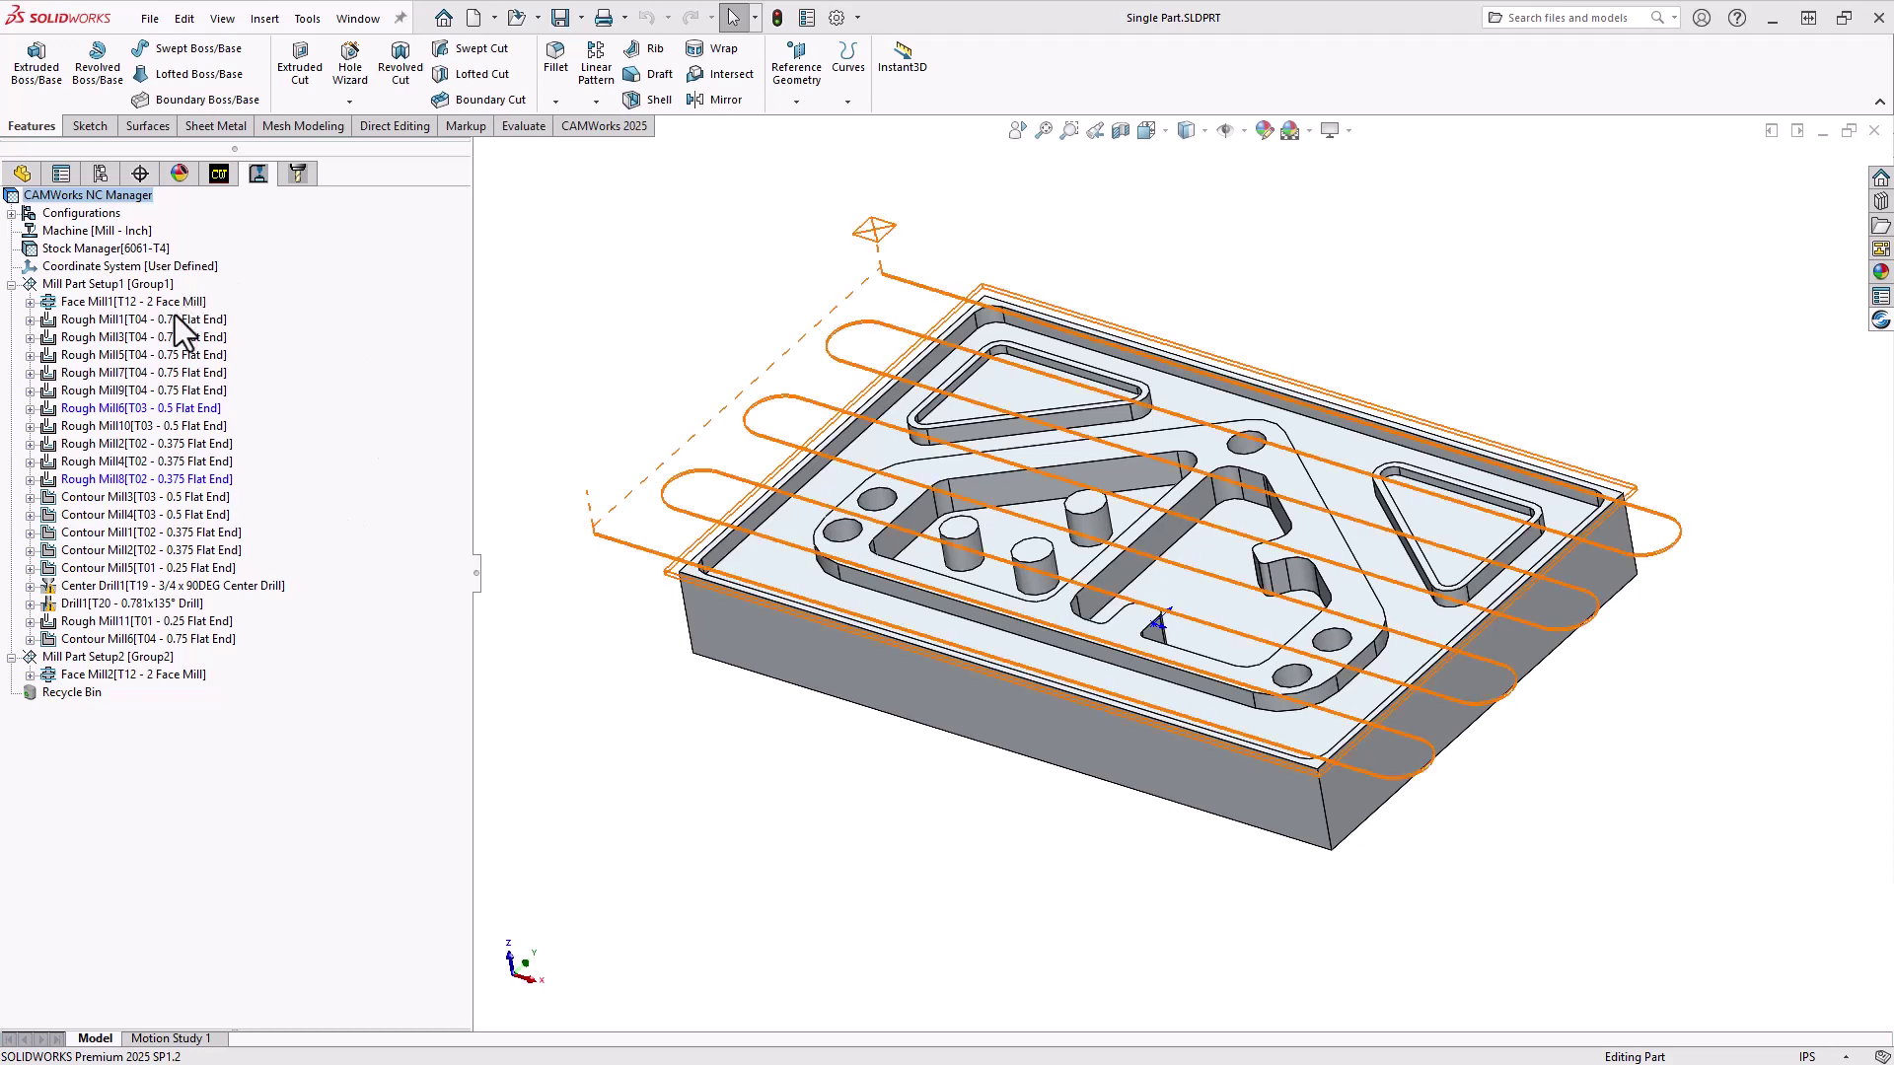
- Preview the toolpaths of the milling operations in Mill Part Setup1 and Mill Part Setup2 of Single Part
{"action": "mouse_move", "coordinate": [173, 313]}
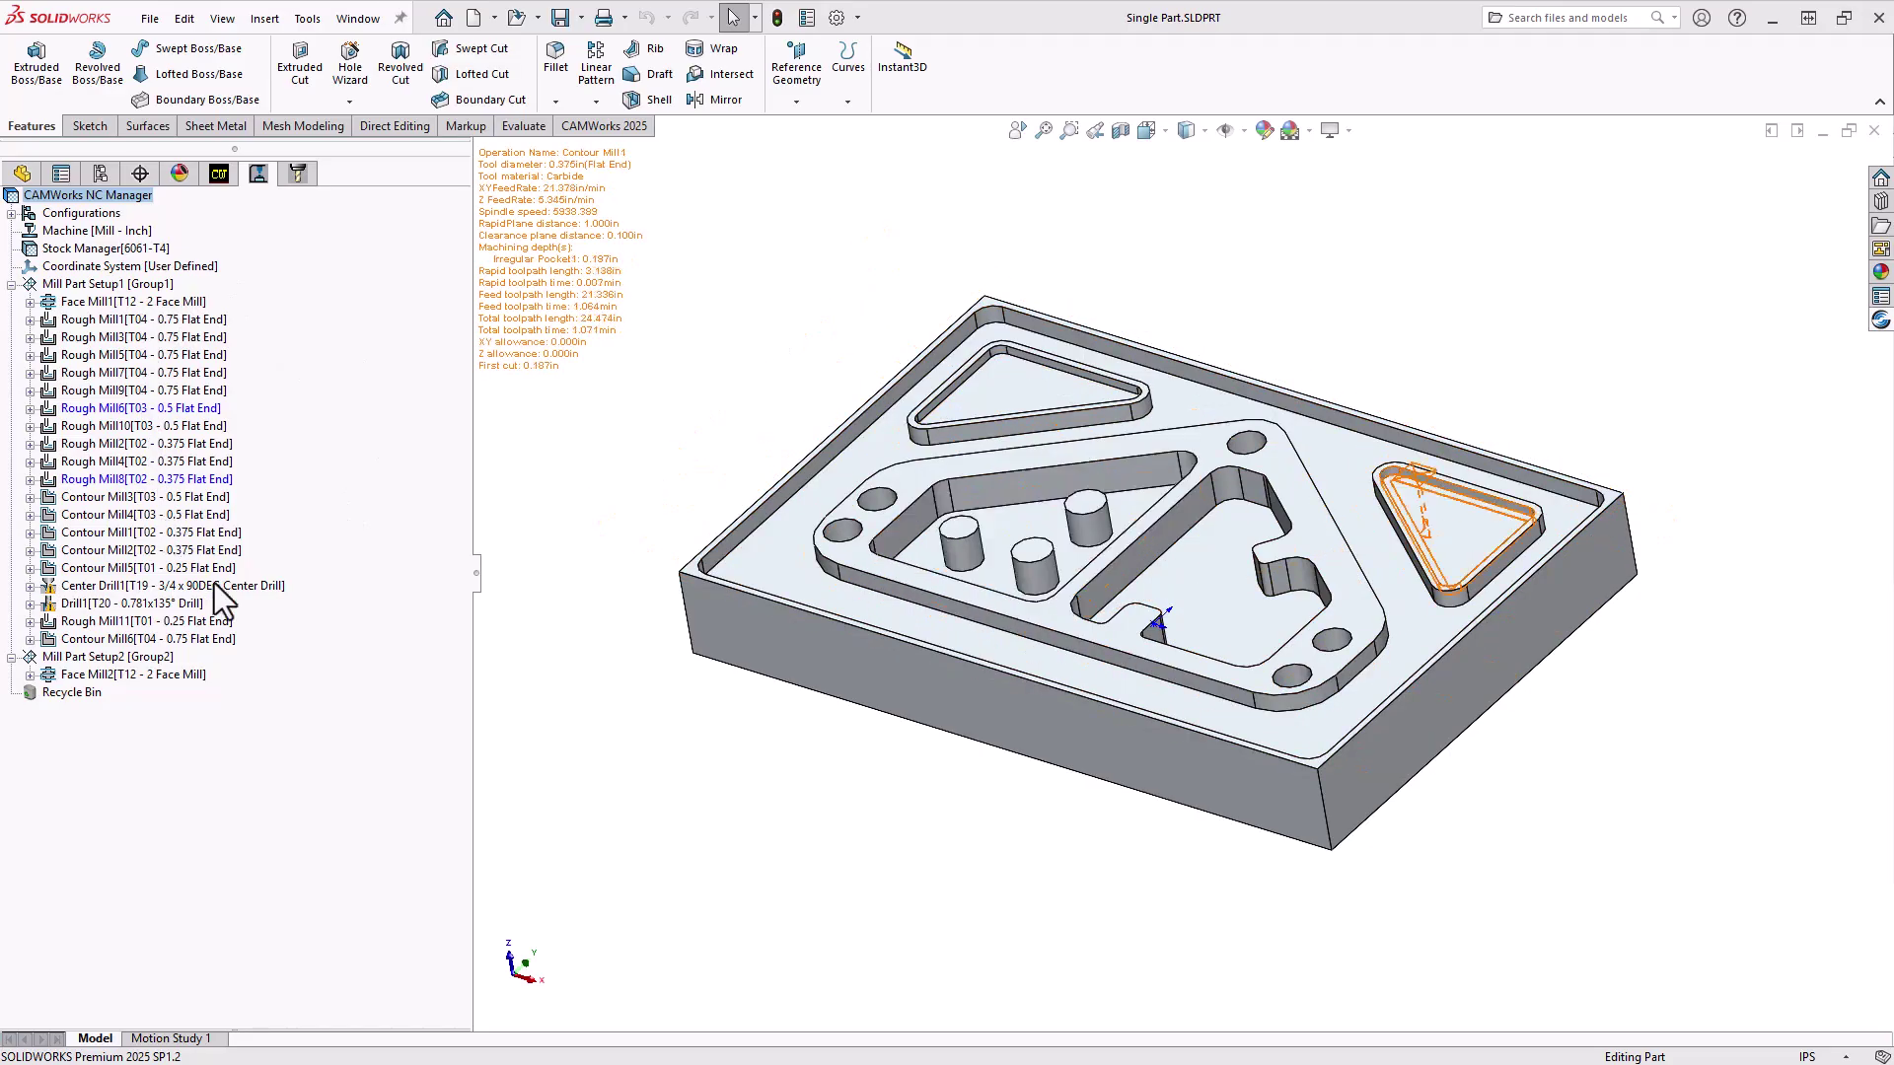
{"action": "mouse_move", "coordinate": [122, 677]}
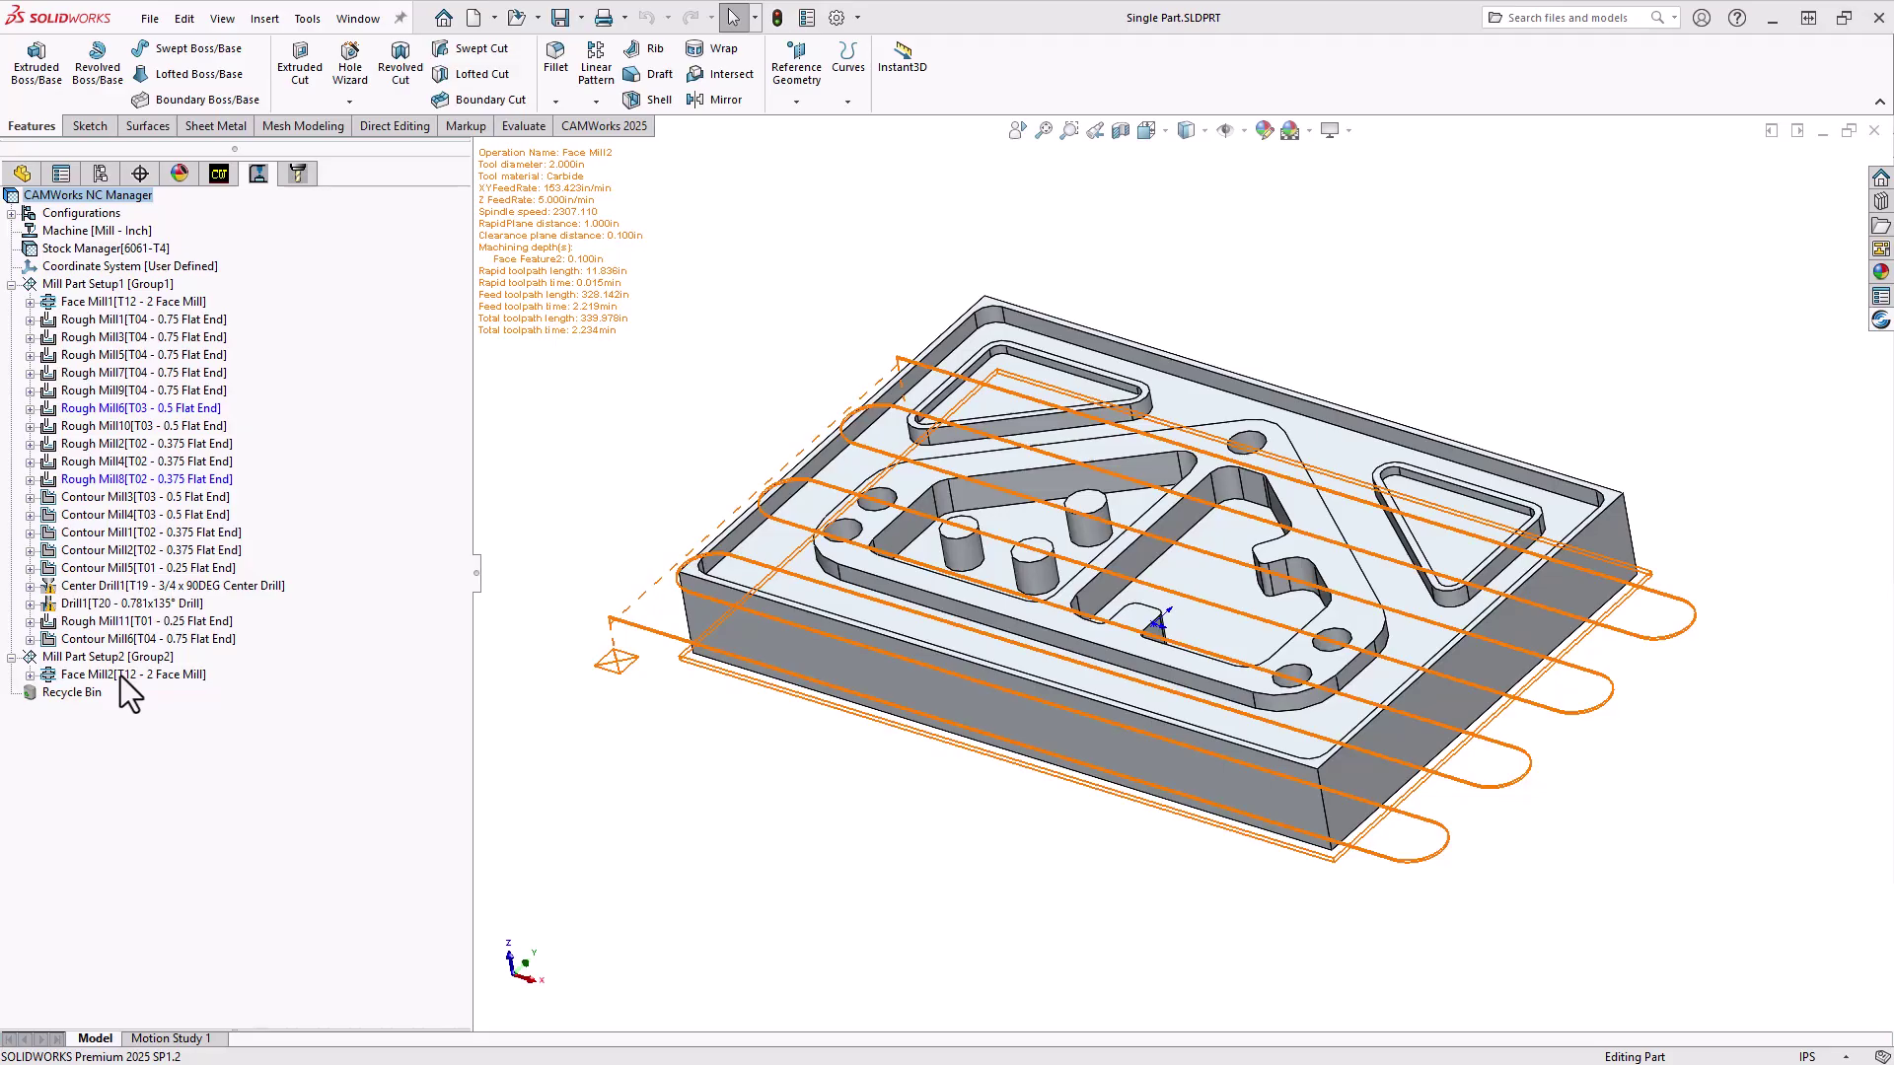
{"action": "left_click", "coordinate": [720, 266]}
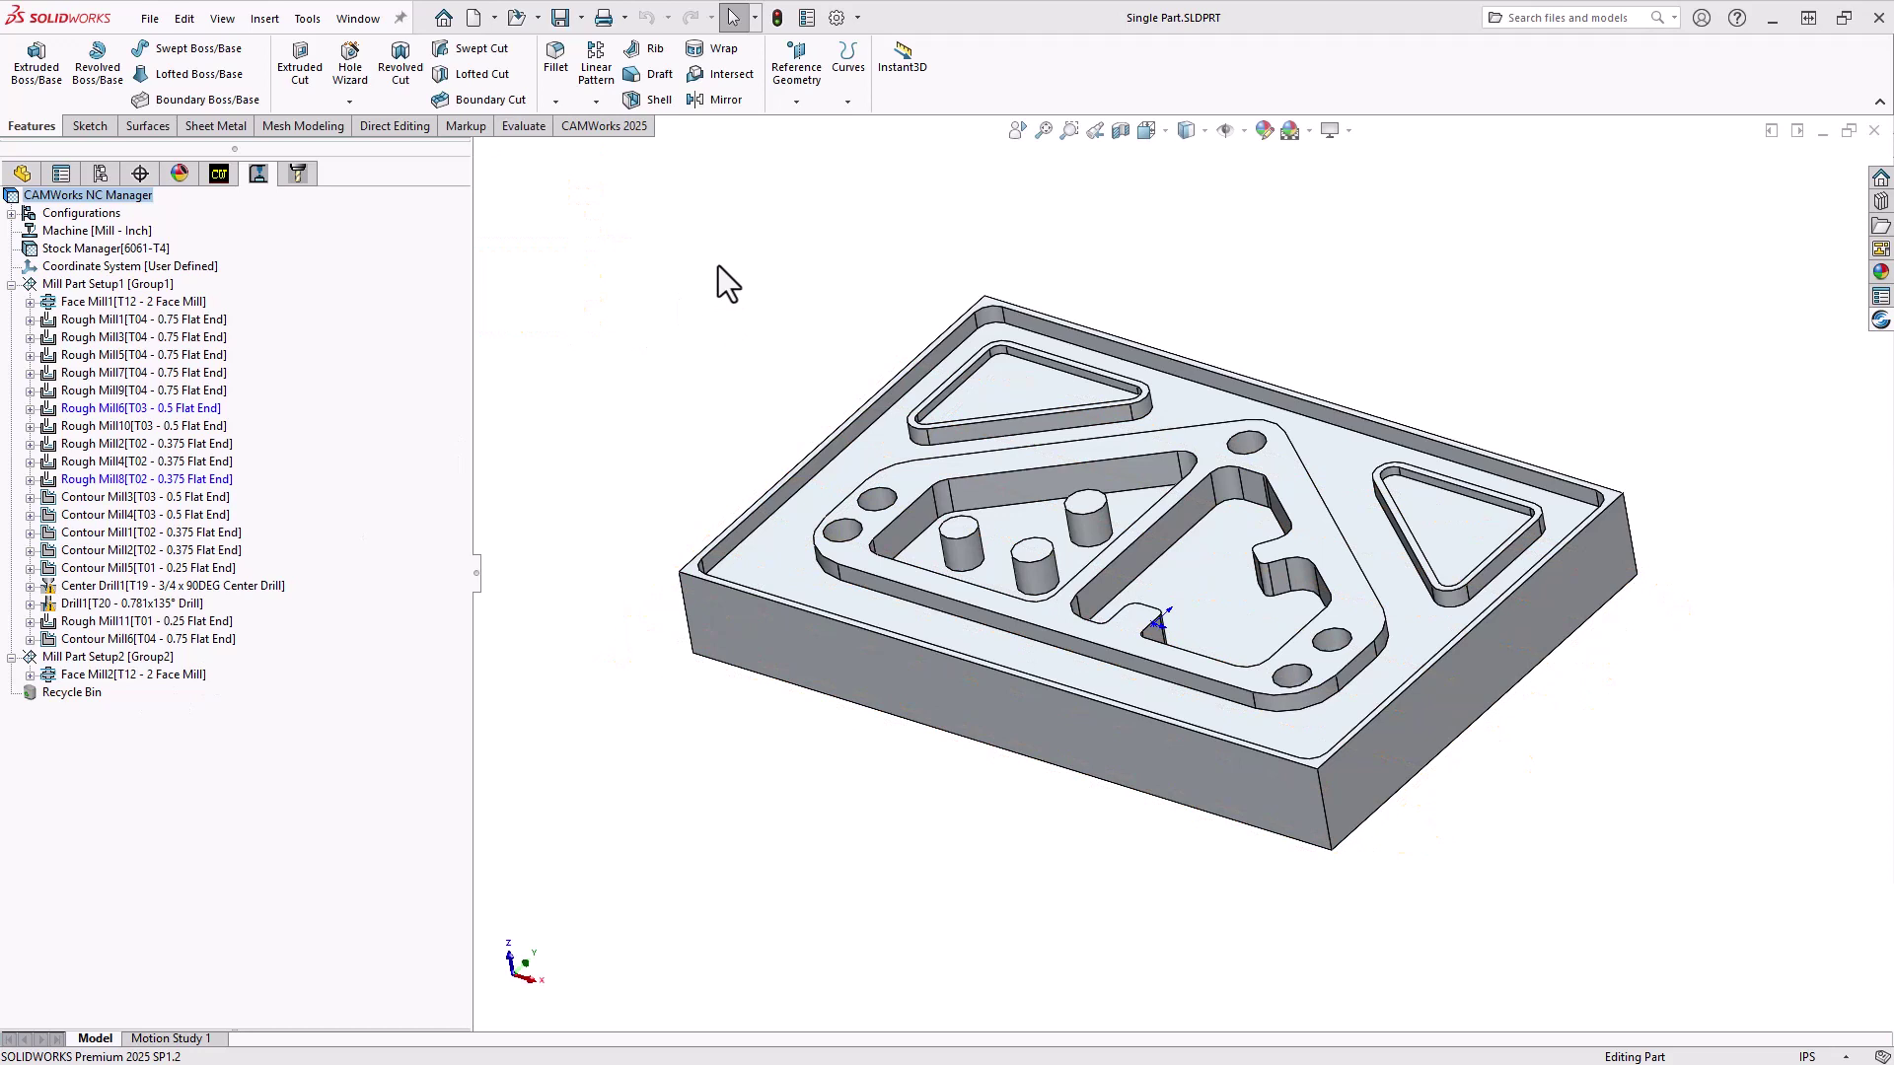
{"action": "left_click", "coordinate": [150, 19]}
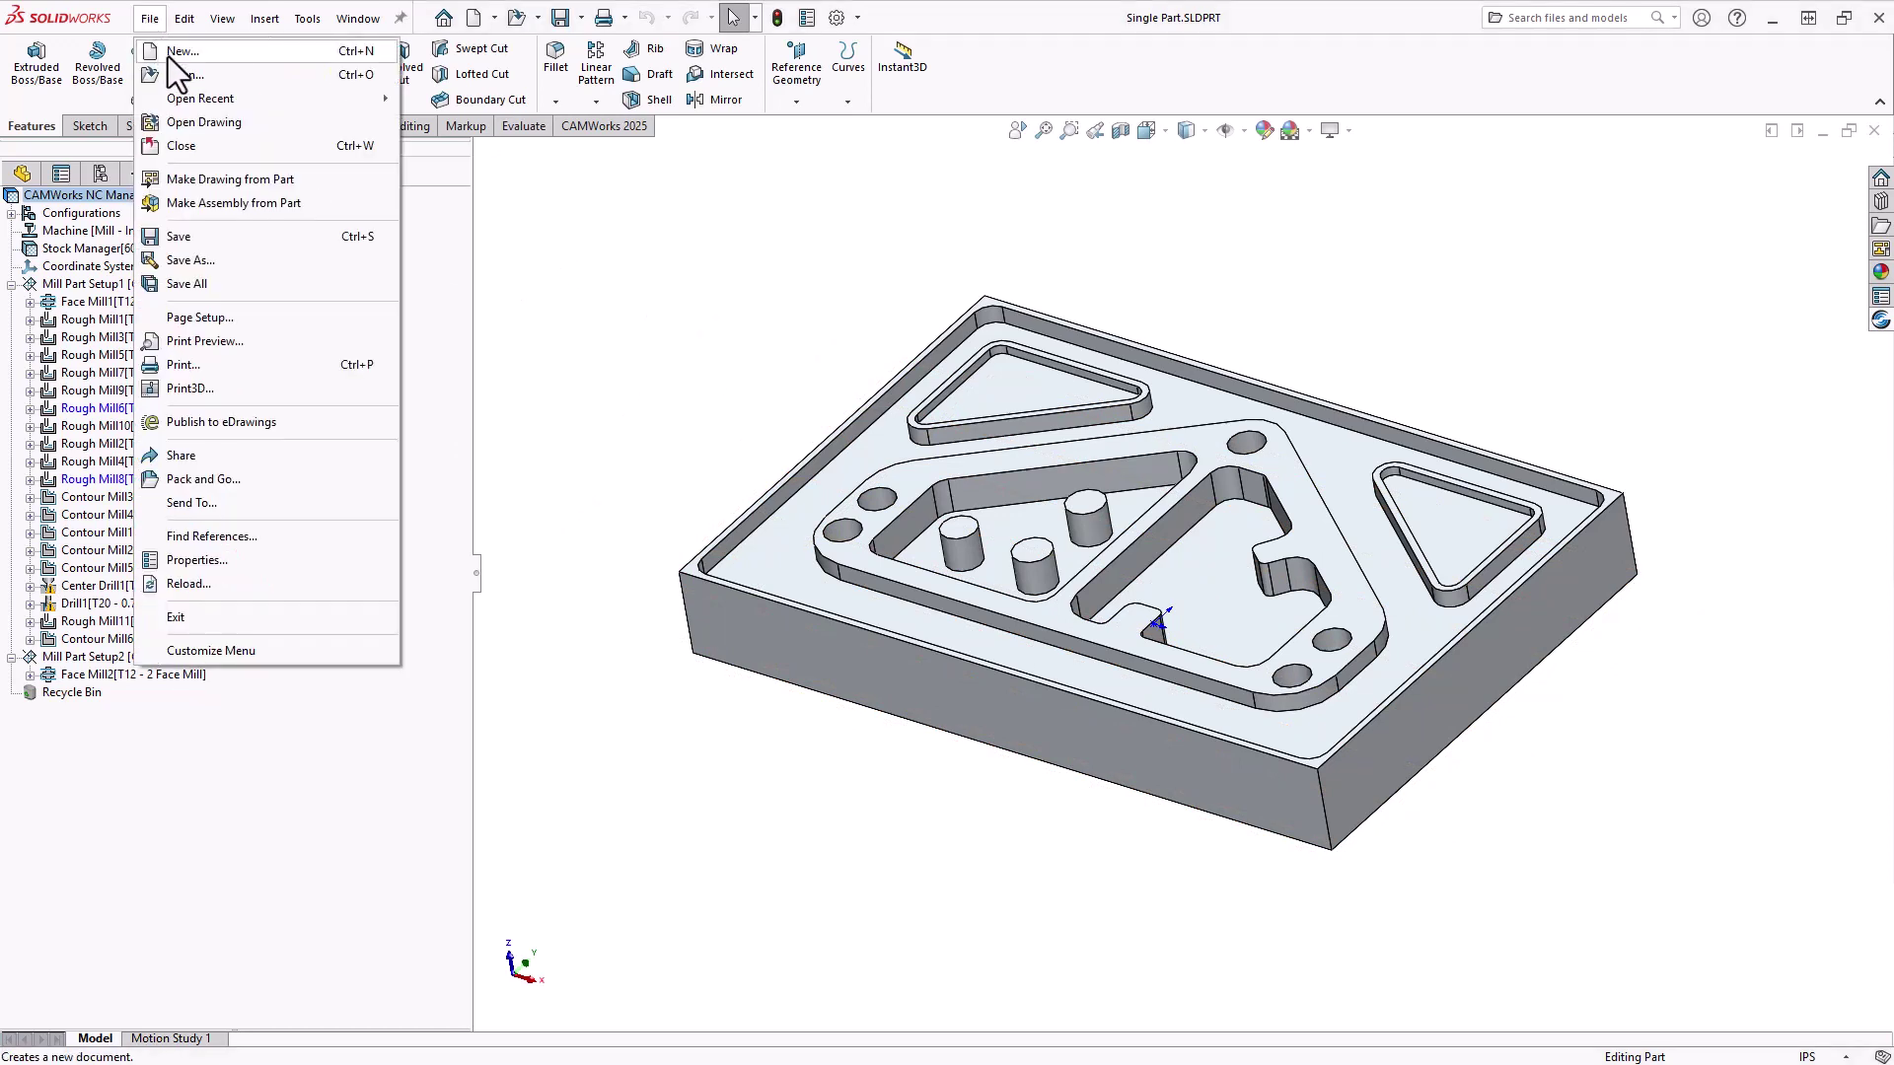
{"action": "left_click", "coordinate": [178, 51]}
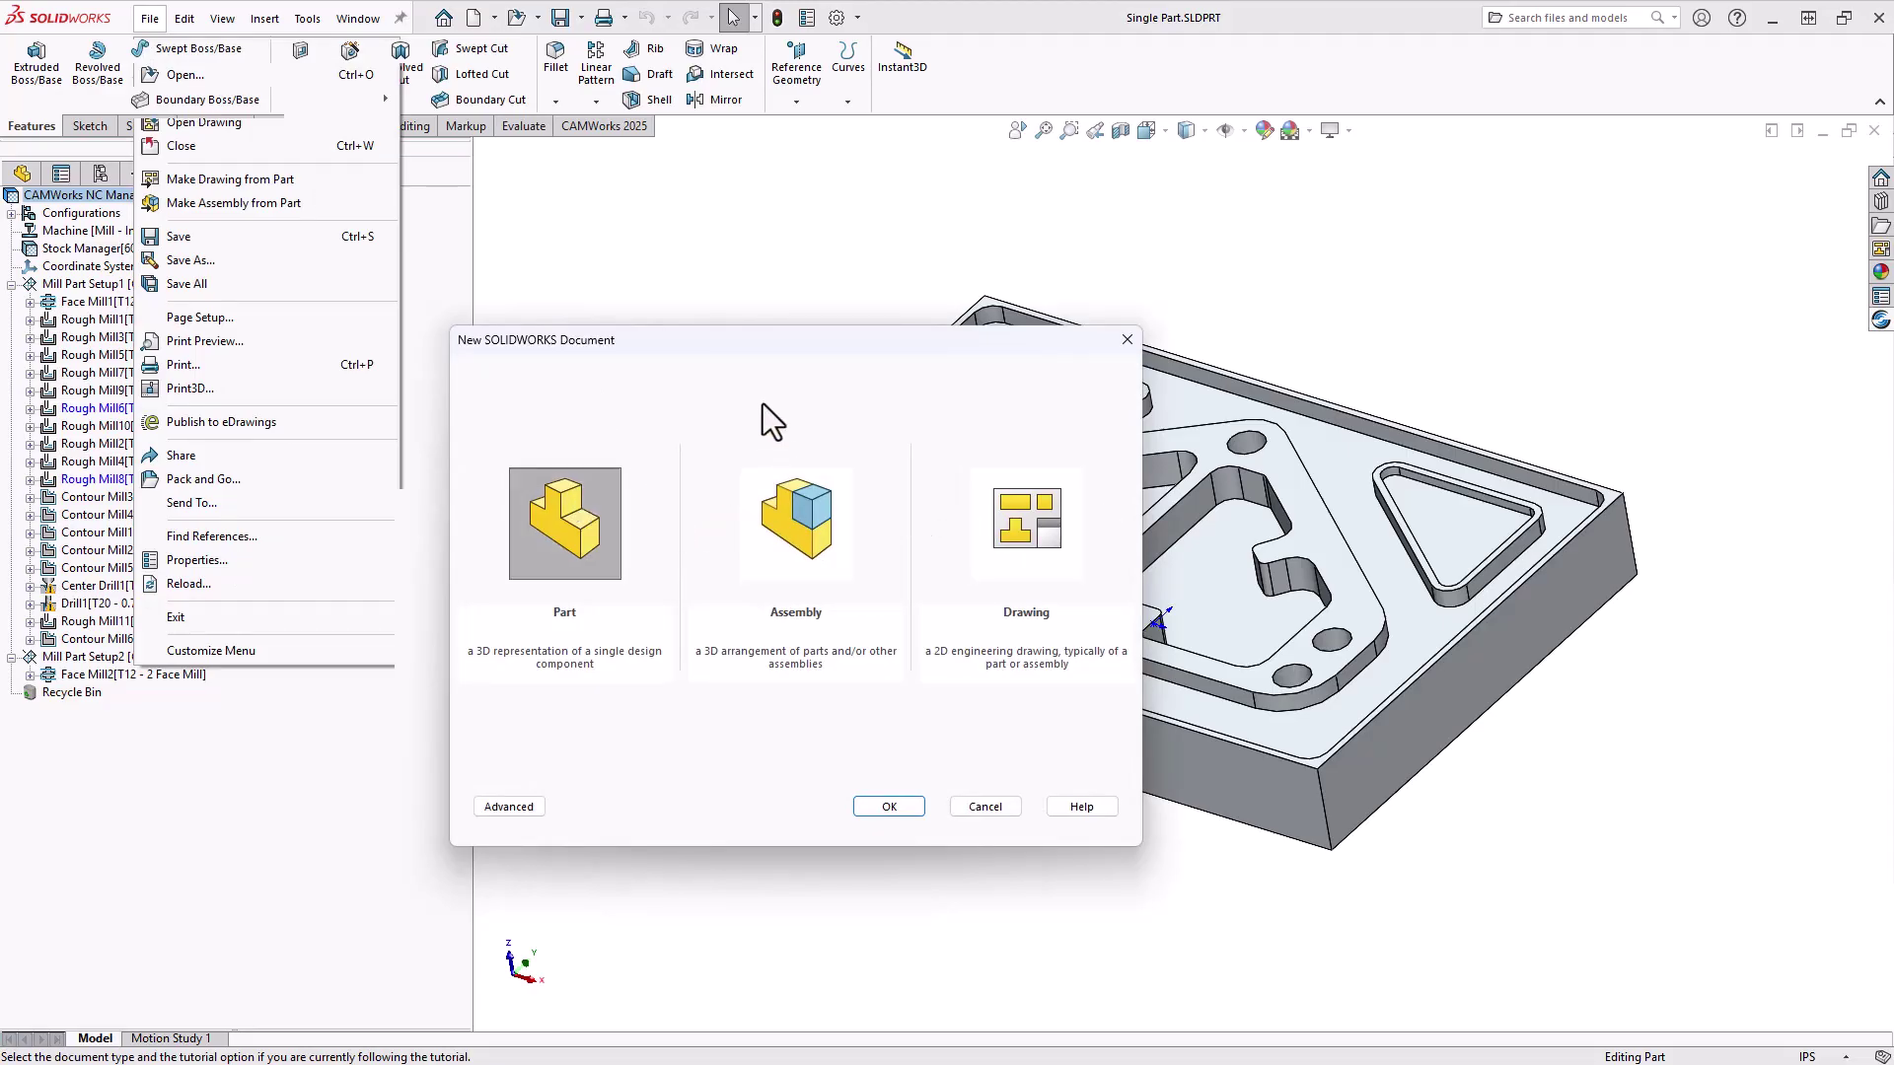
{"action": "left_click", "coordinate": [577, 546]}
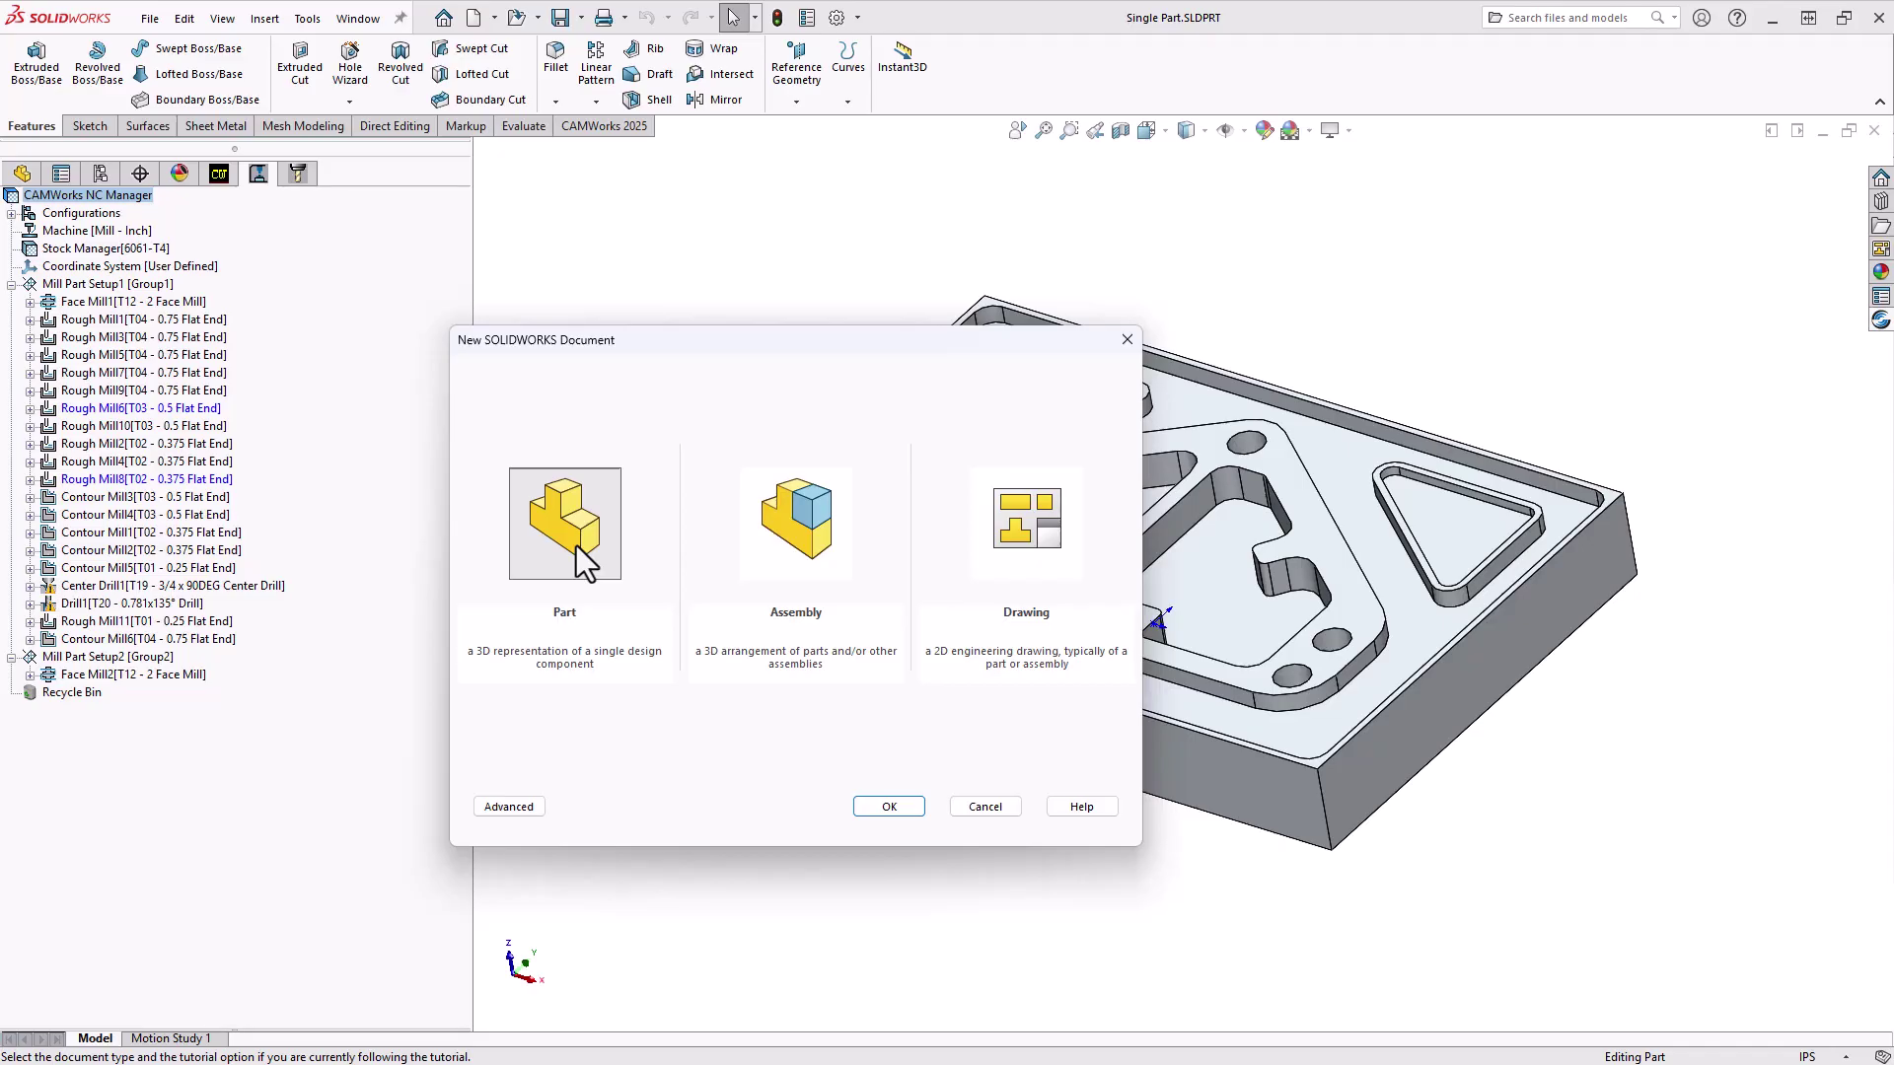
{"action": "left_click", "coordinate": [799, 559]}
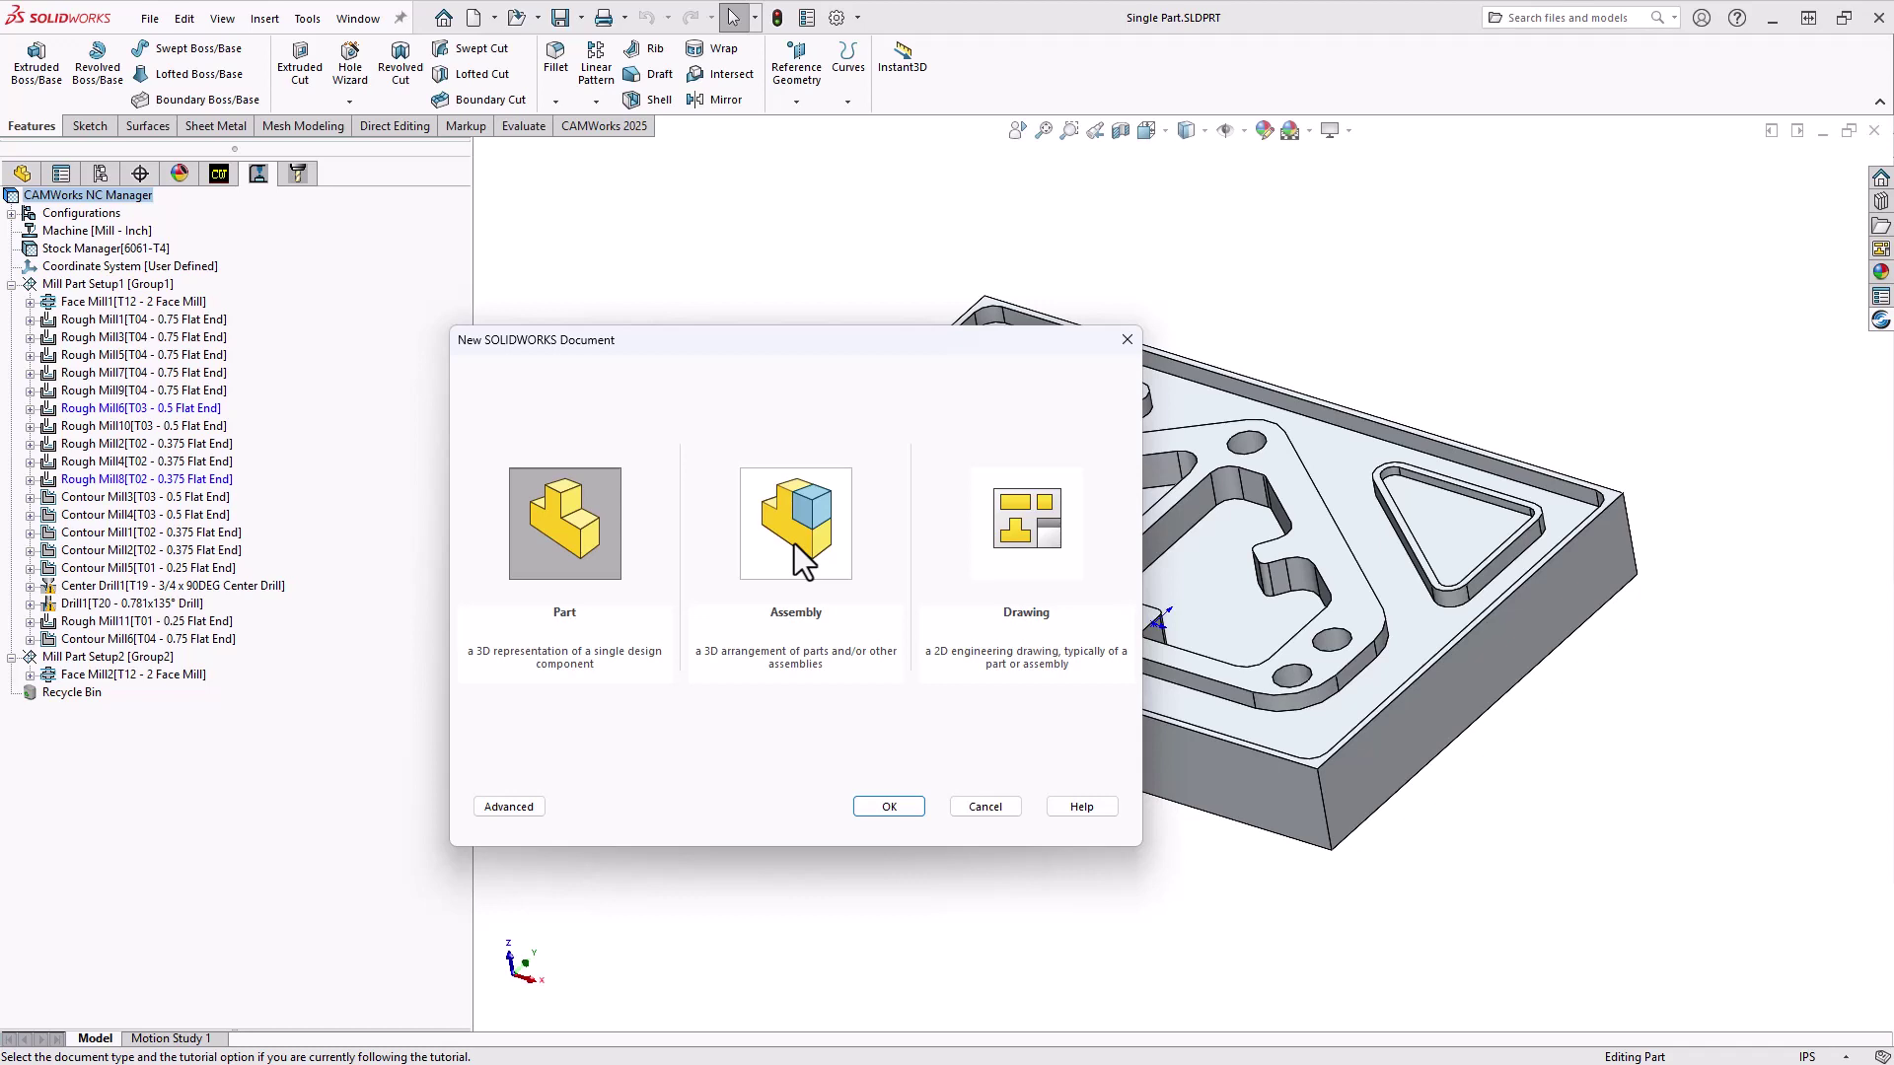
{"action": "left_click", "coordinate": [997, 807]}
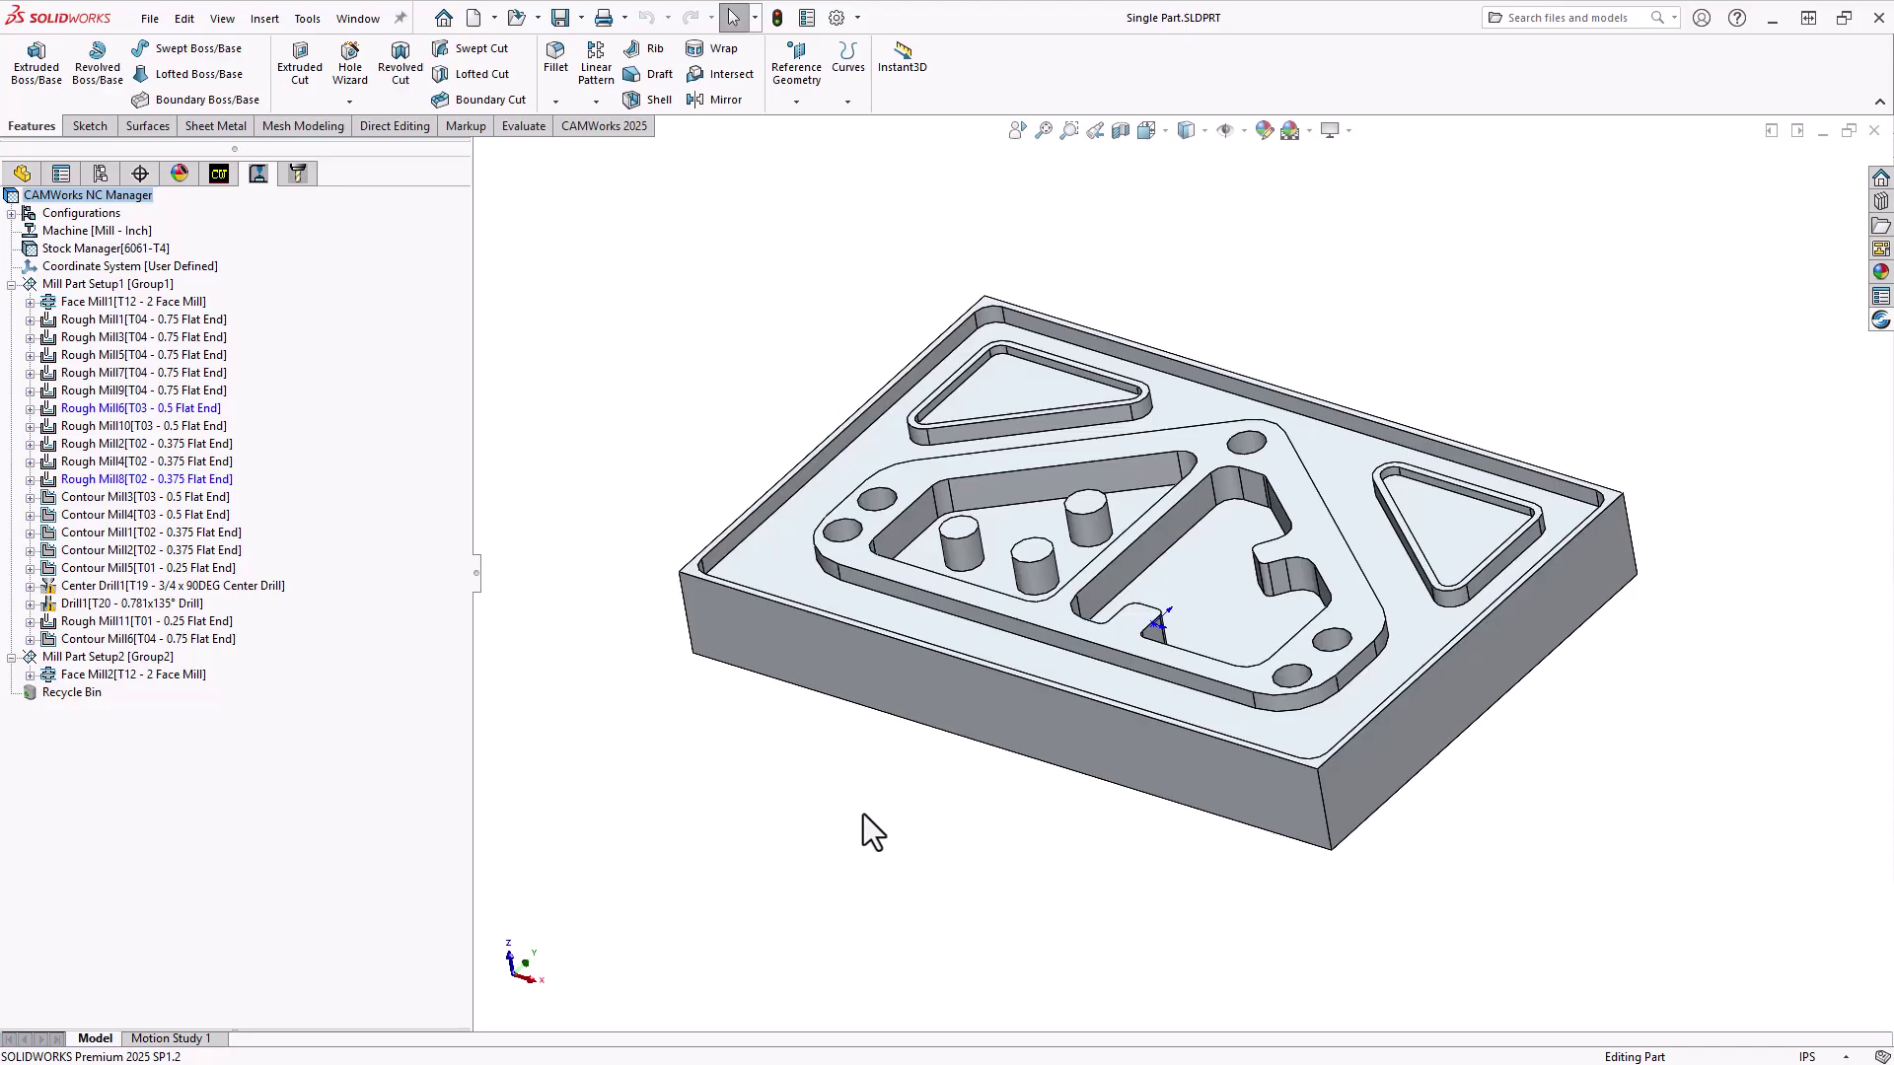
- Switch to the open assembly Programming in Assy Mode.SLDASM and examine the two plates held in the vises
{"action": "left_click", "coordinate": [361, 18]}
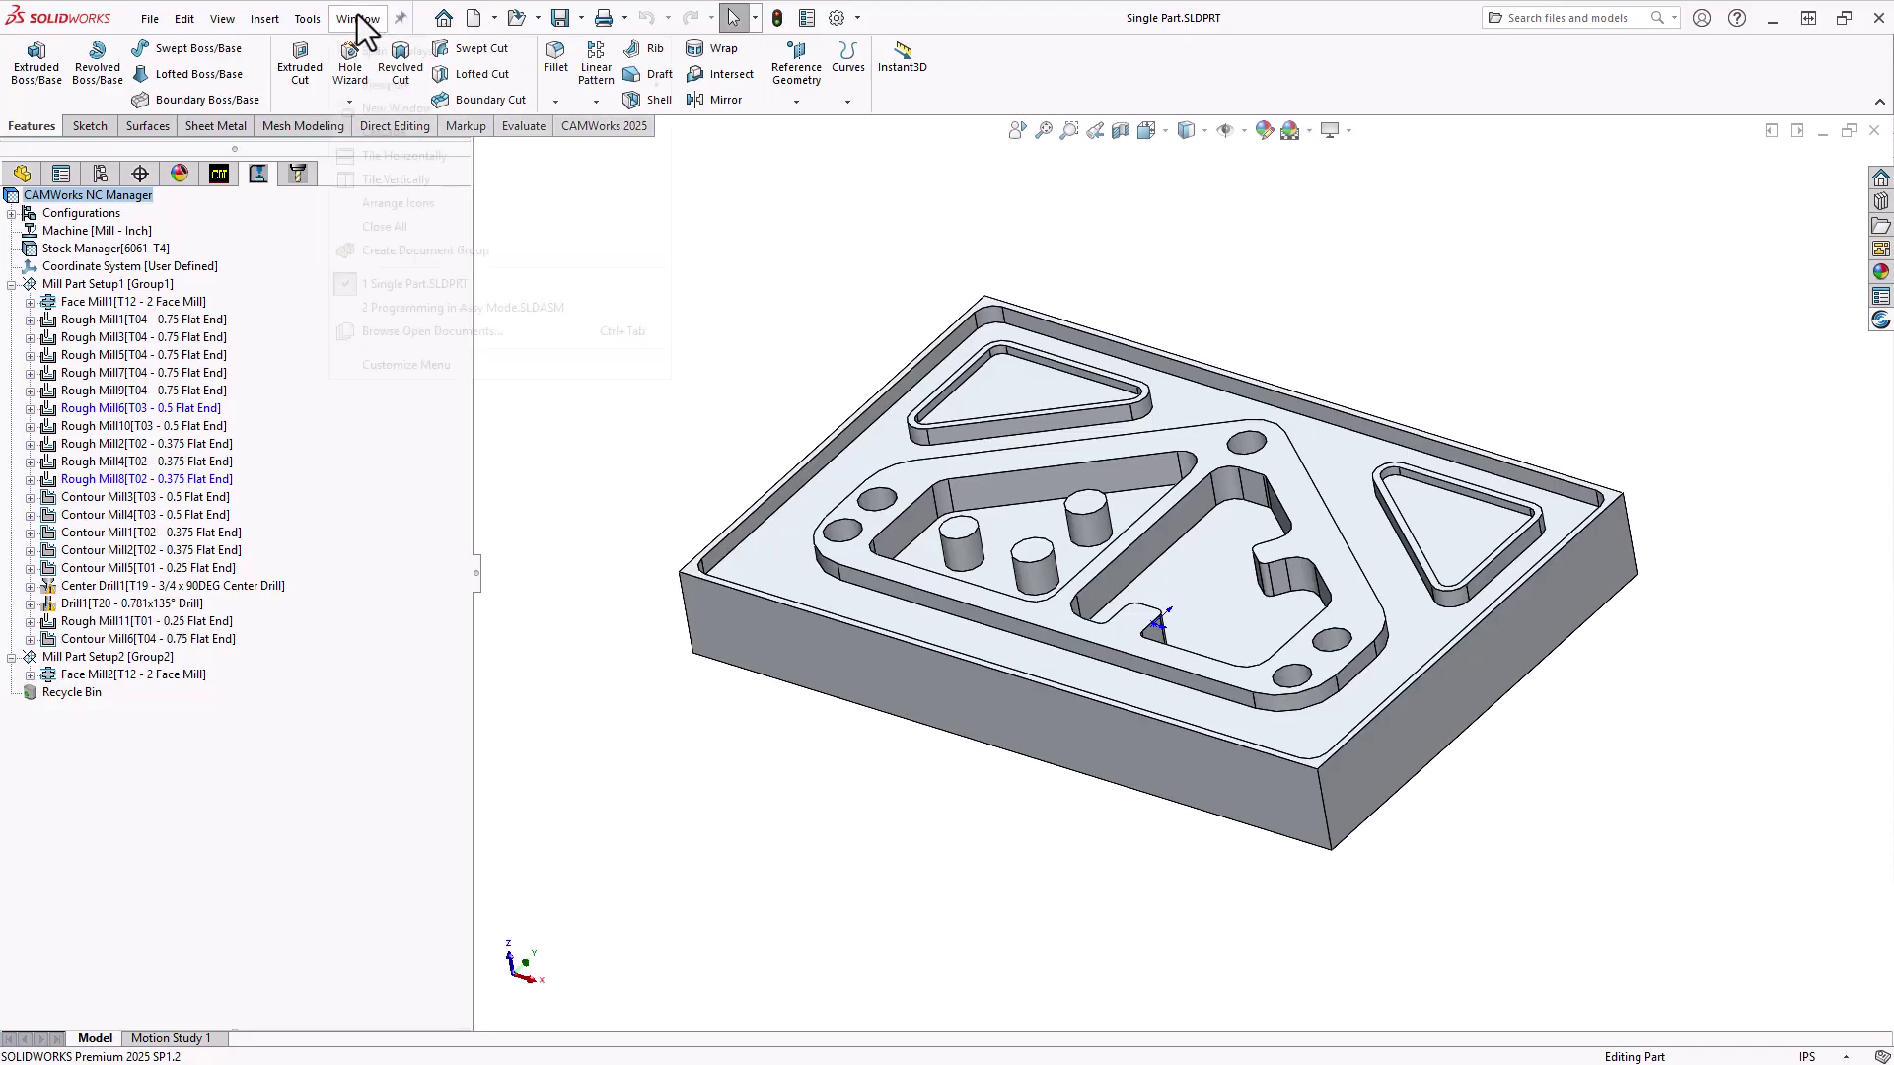
{"action": "left_click", "coordinate": [404, 309]}
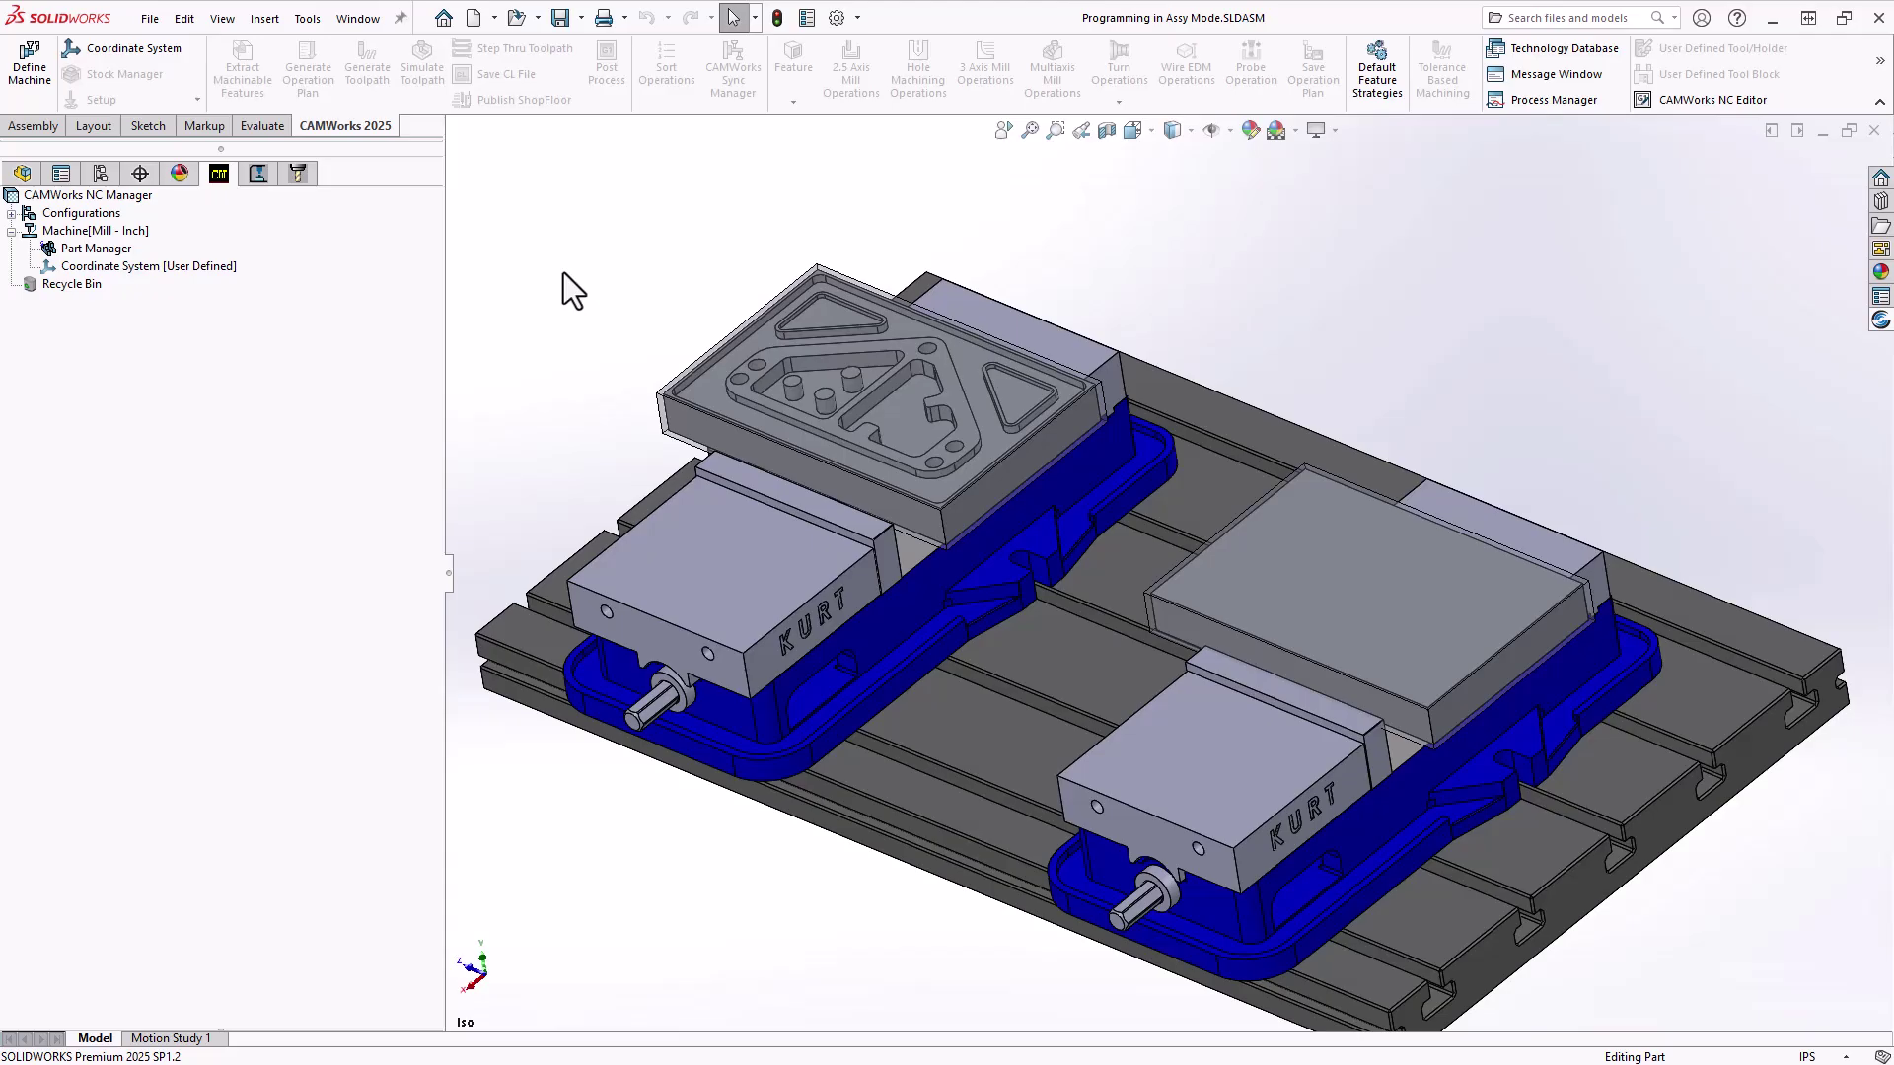
{"action": "left_click", "coordinate": [1336, 644]}
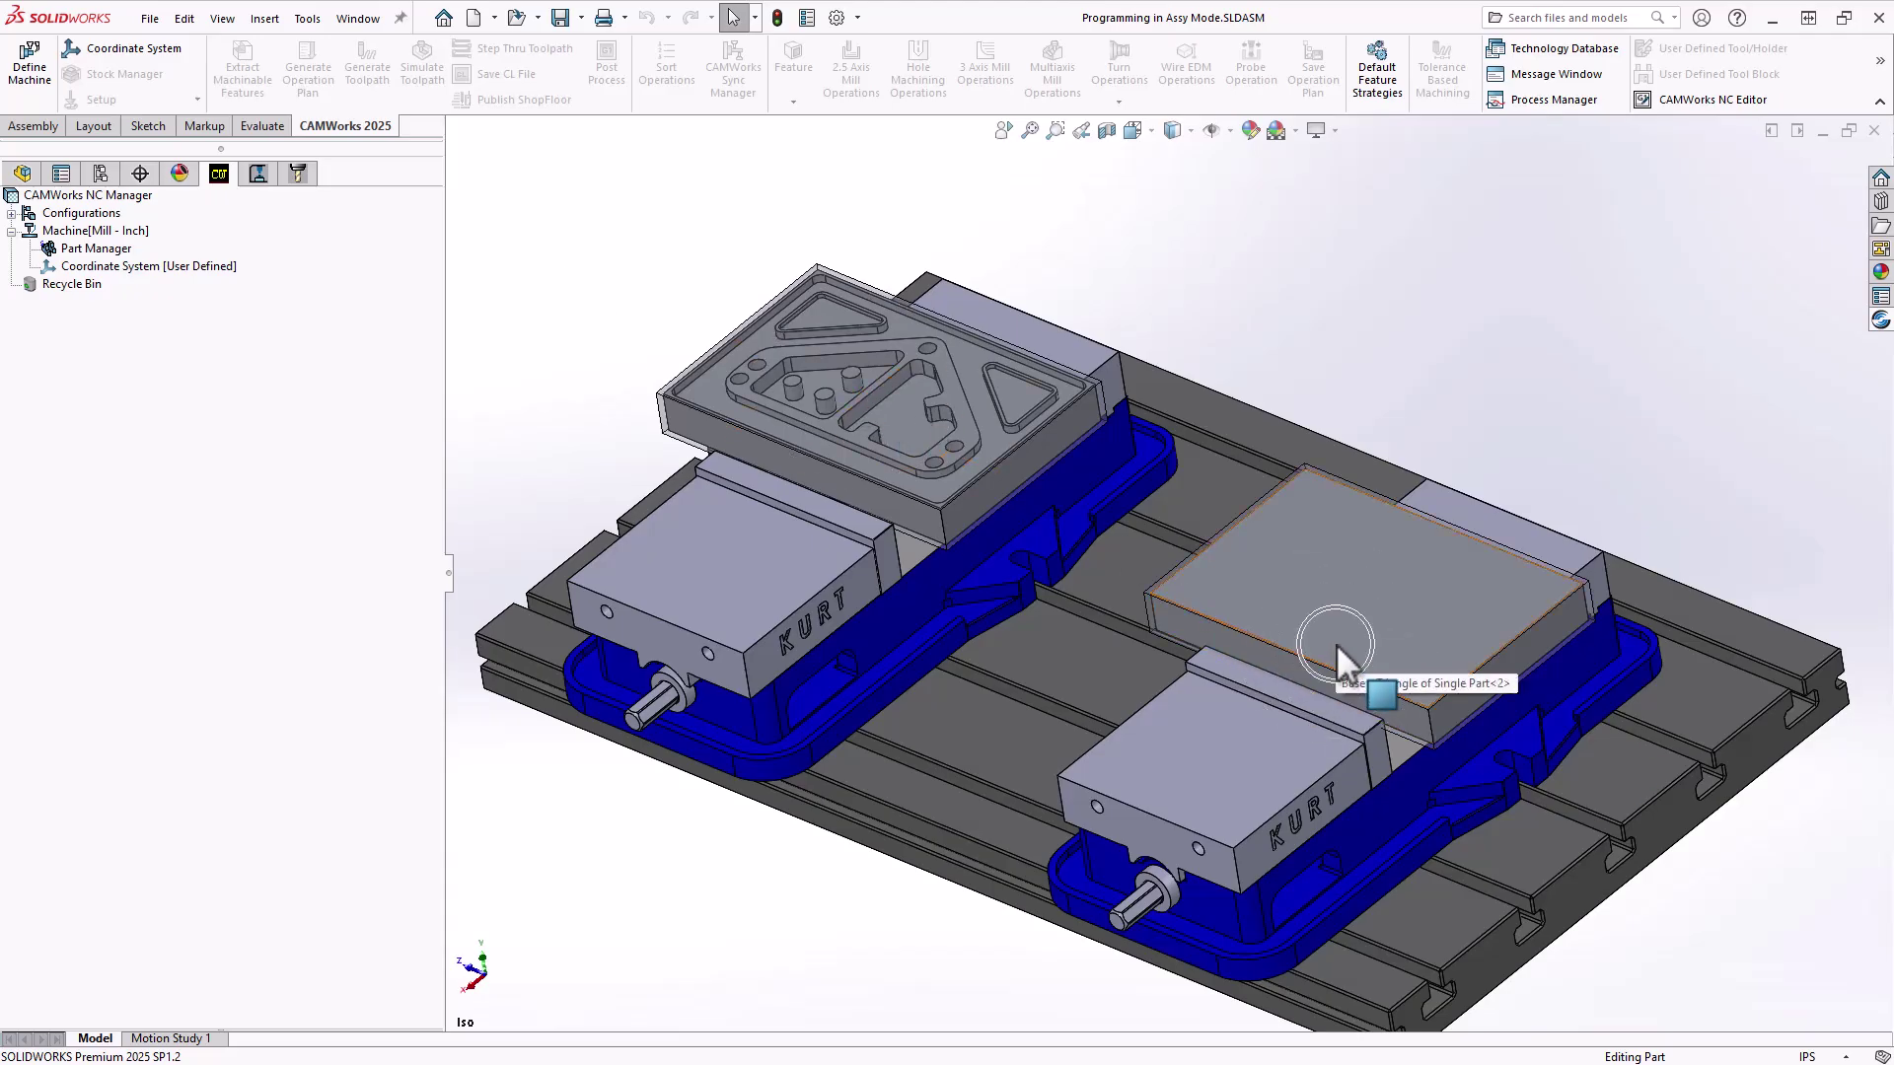
{"action": "left_click", "coordinate": [665, 428]}
{"action": "left_click", "coordinate": [1150, 619]}
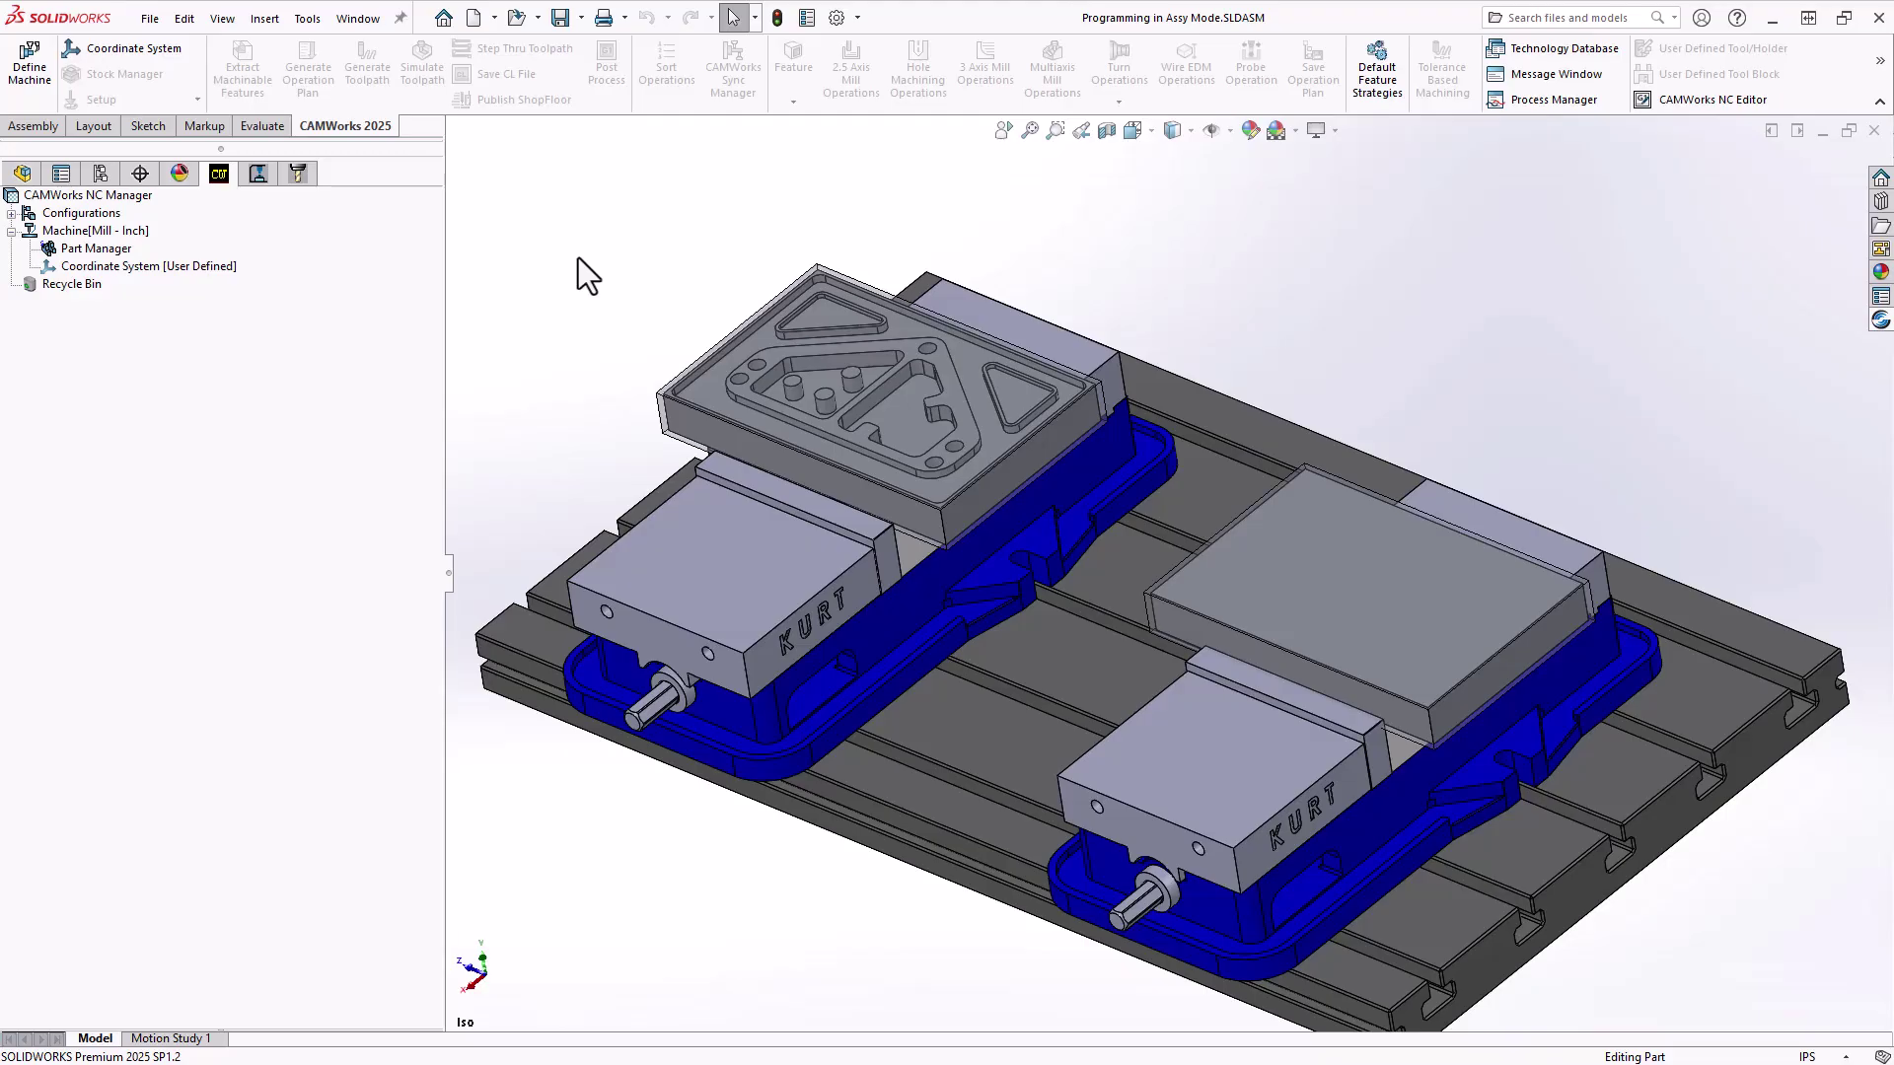
- Open the Part Manager for editing and add the pocketed plate in the first vise as a part to machine
{"action": "left_click", "coordinate": [225, 174]}
{"action": "left_click", "coordinate": [89, 239]}
{"action": "double_click", "coordinate": [81, 252]}
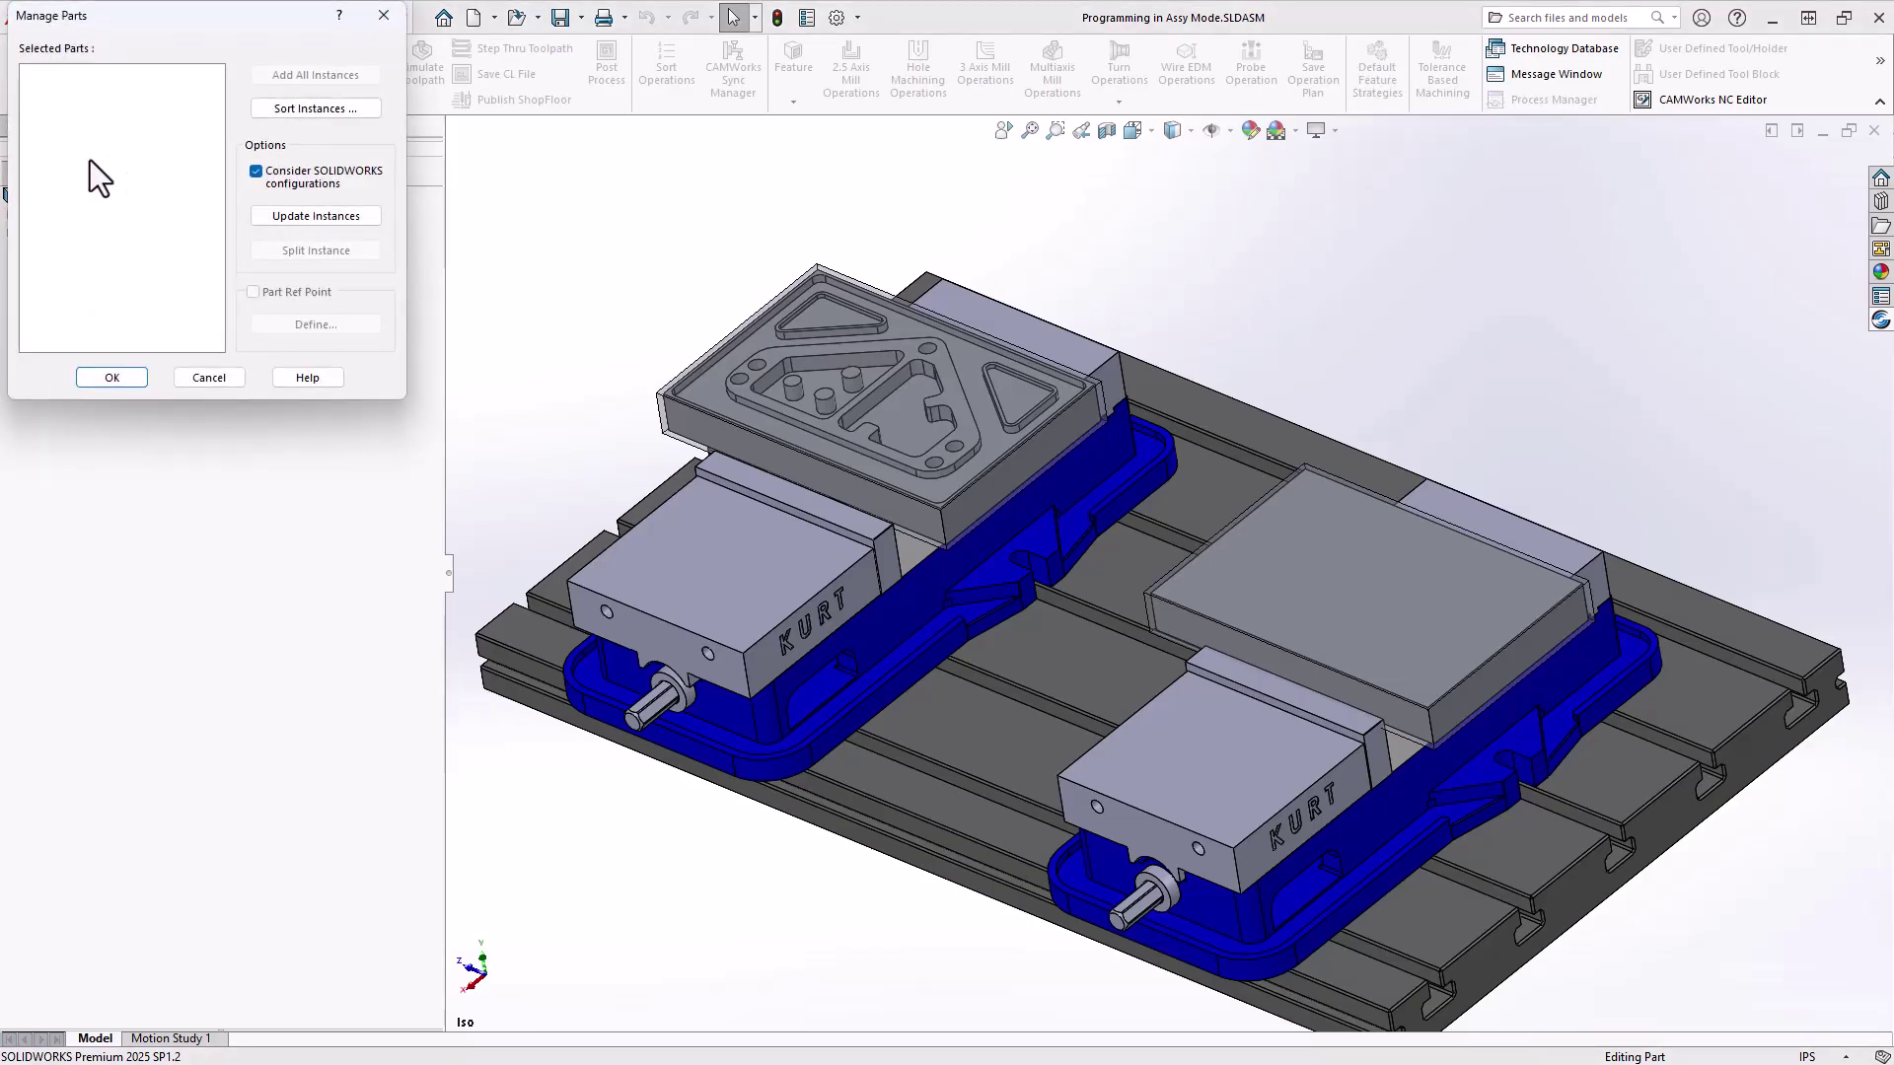
{"action": "left_click", "coordinate": [709, 388]}
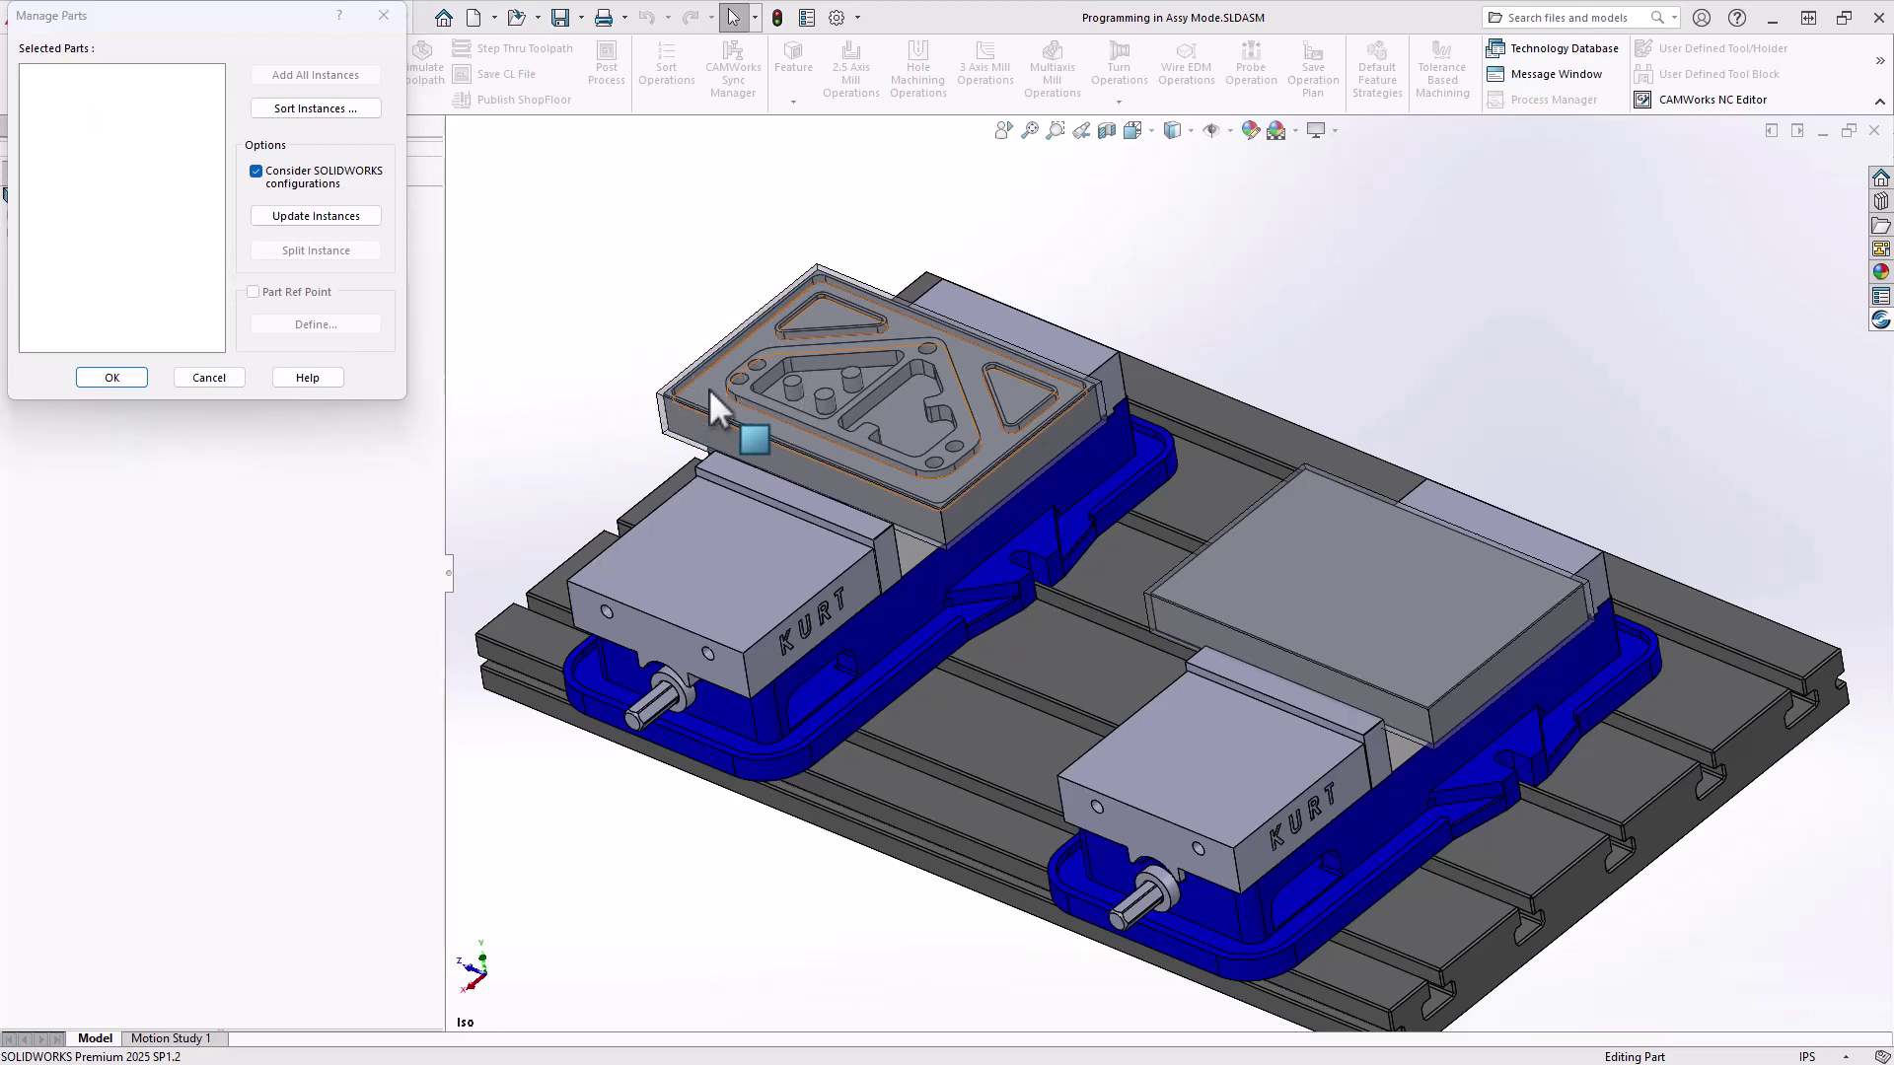
{"action": "left_click", "coordinate": [99, 91]}
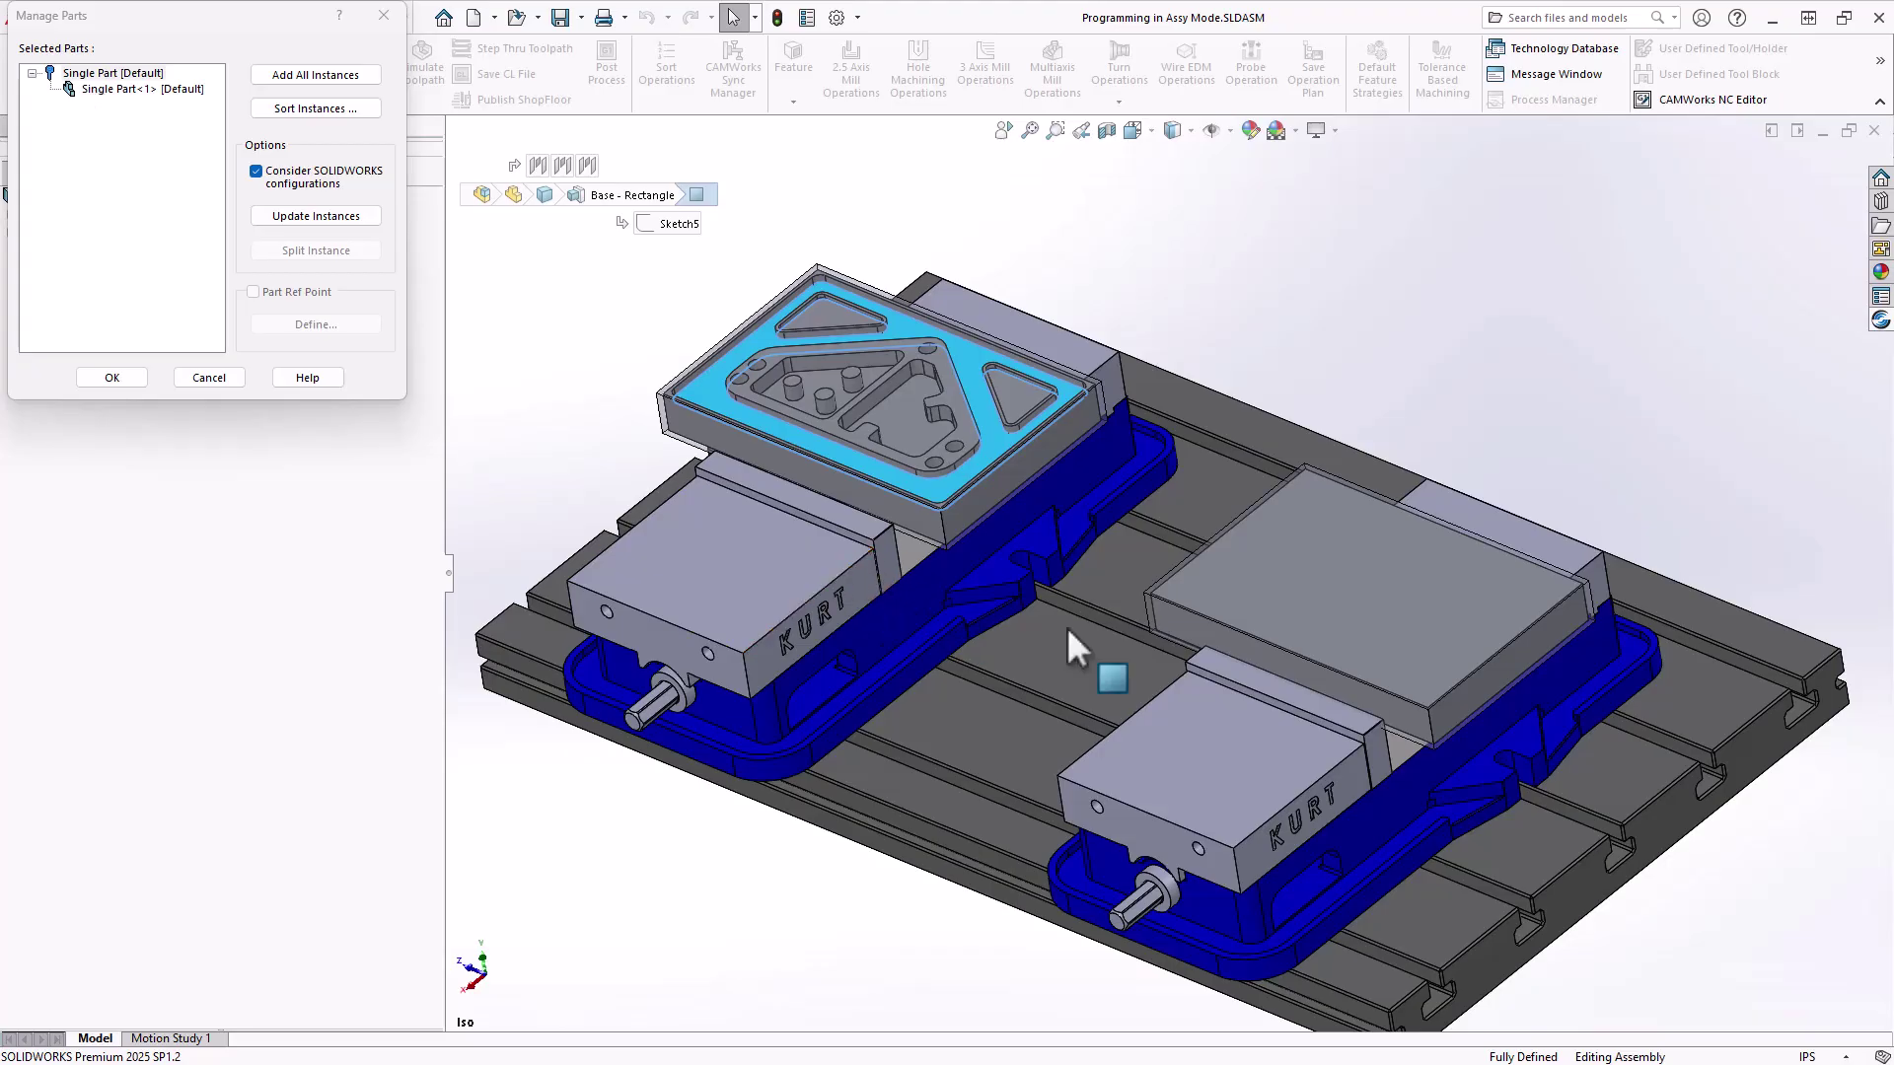
- Add all instances of Single Part to the selected parts and accept the part list
{"action": "left_click", "coordinate": [1260, 612]}
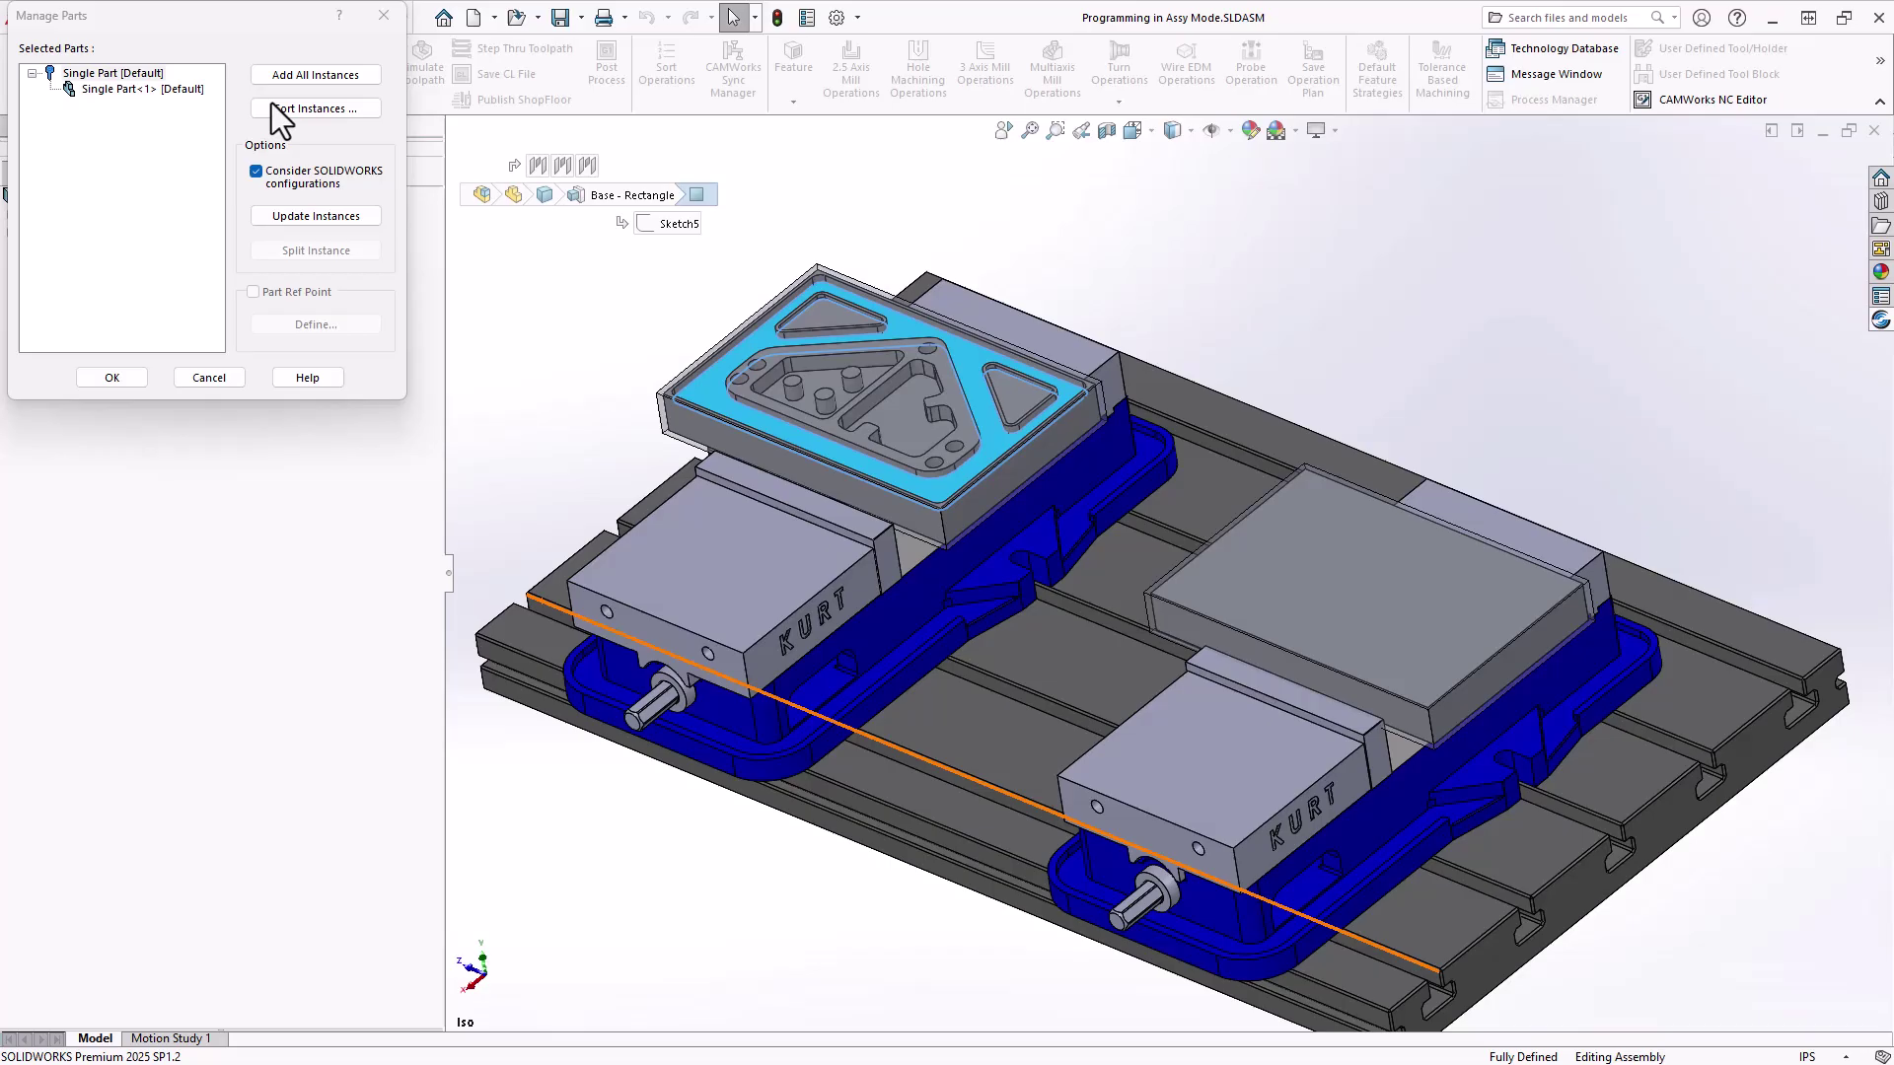
{"action": "left_click", "coordinate": [310, 79]}
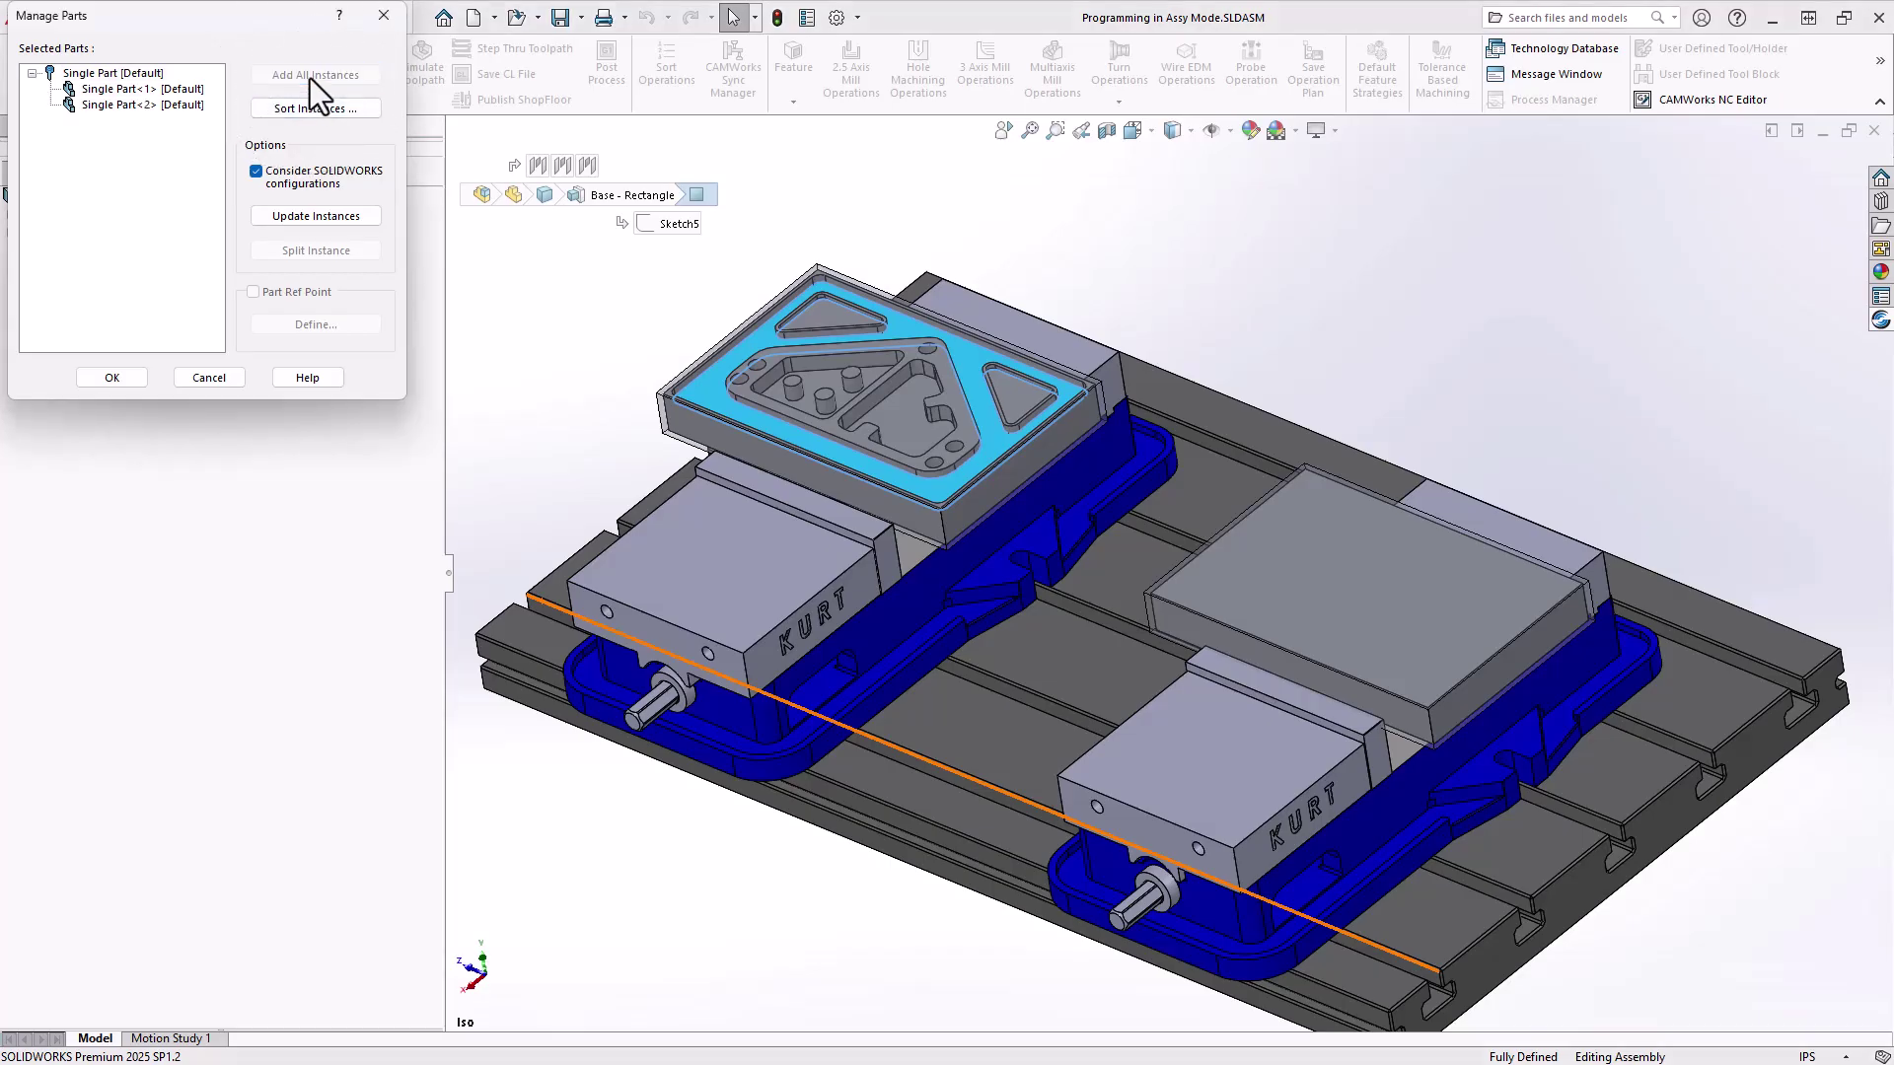
{"action": "left_click", "coordinate": [109, 104]}
{"action": "left_click", "coordinate": [110, 105]}
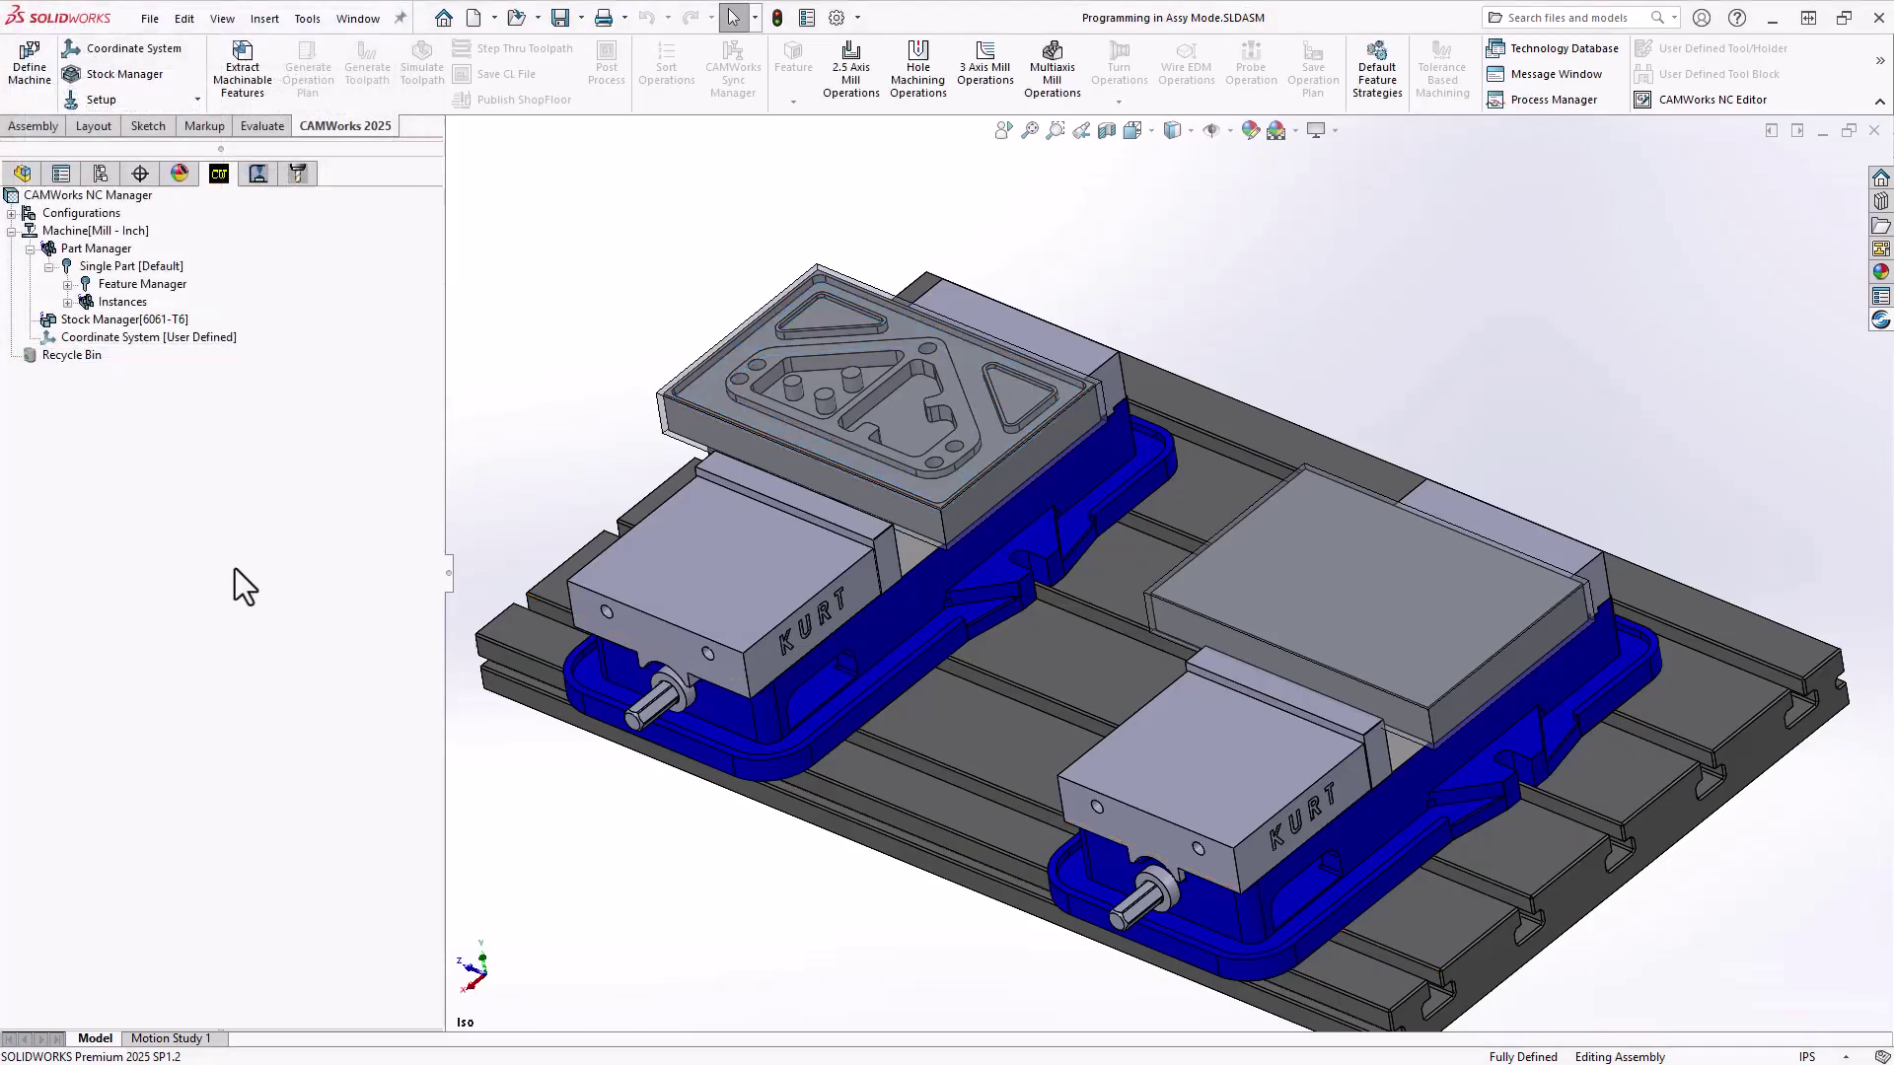
- List the instances of Single Part and extract its machinable features
{"action": "left_click", "coordinate": [96, 267]}
{"action": "left_click", "coordinate": [67, 302]}
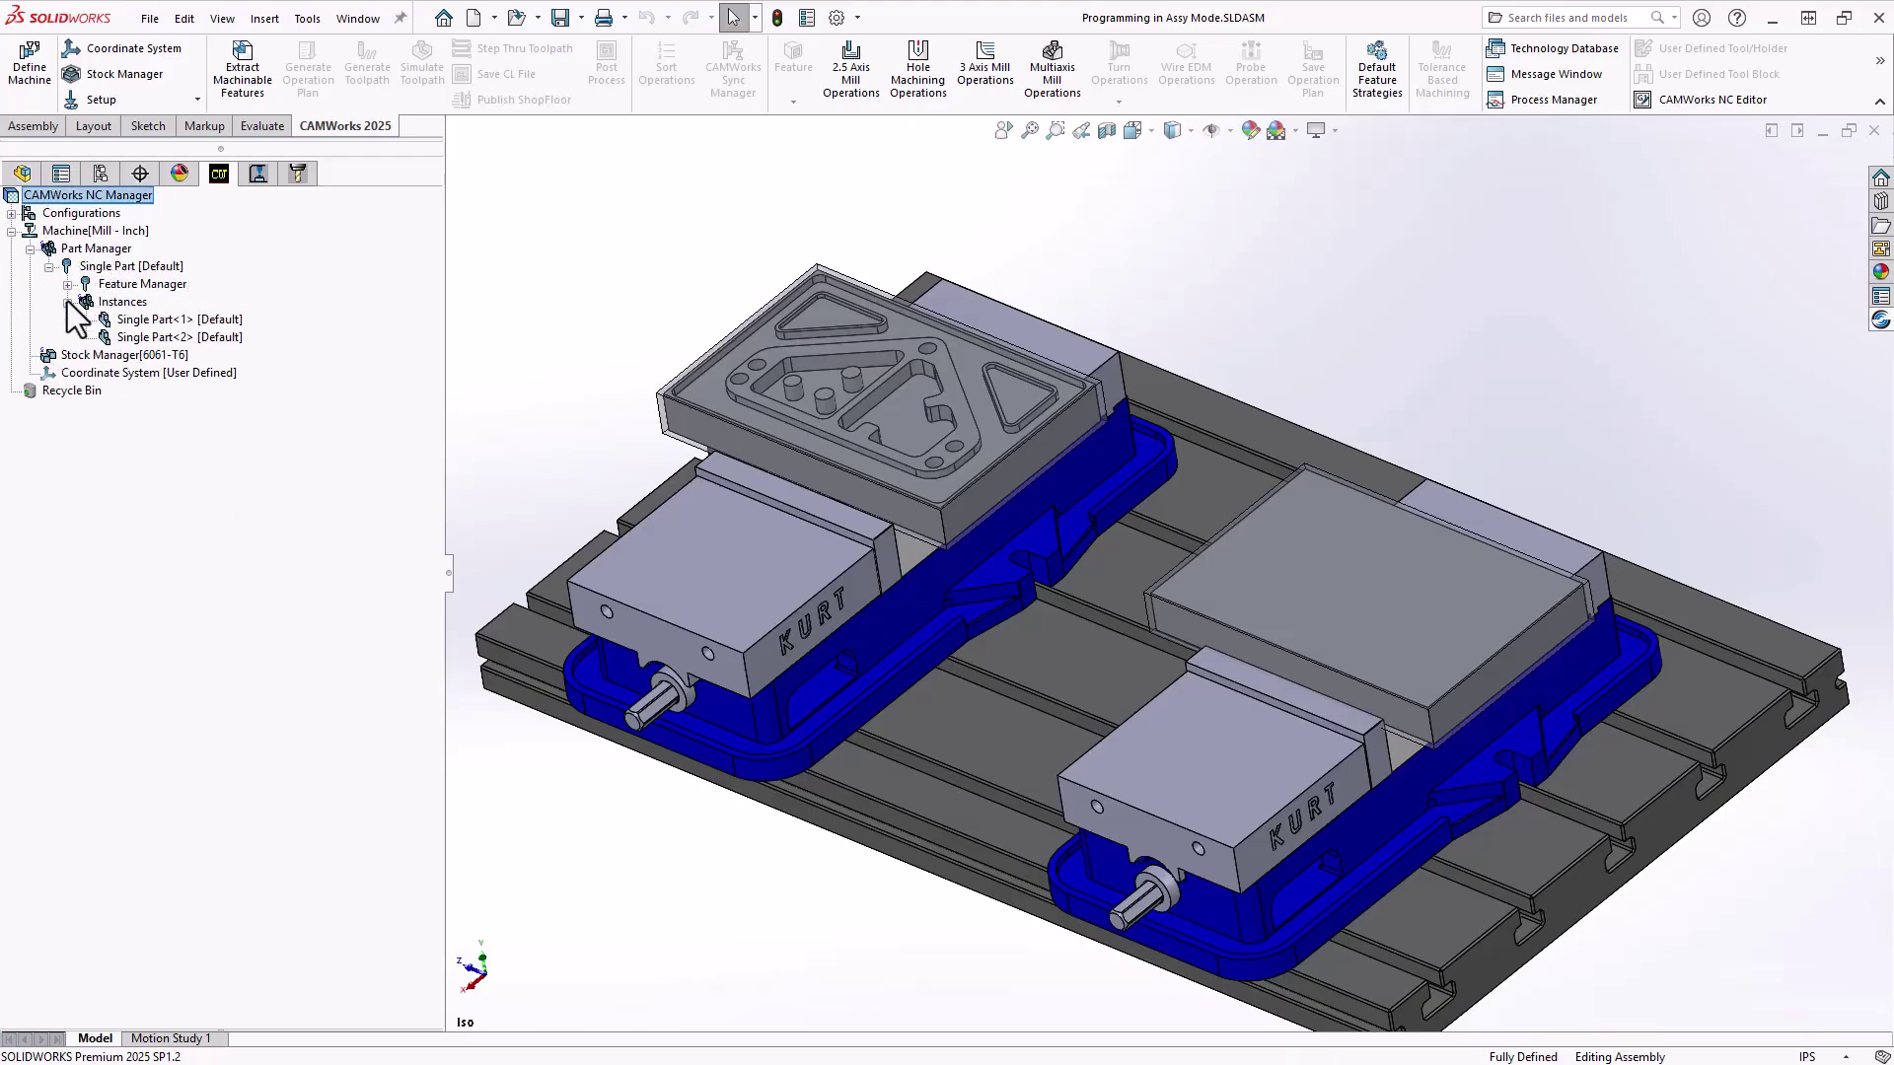
{"action": "left_click", "coordinate": [146, 320]}
{"action": "left_click", "coordinate": [244, 94]}
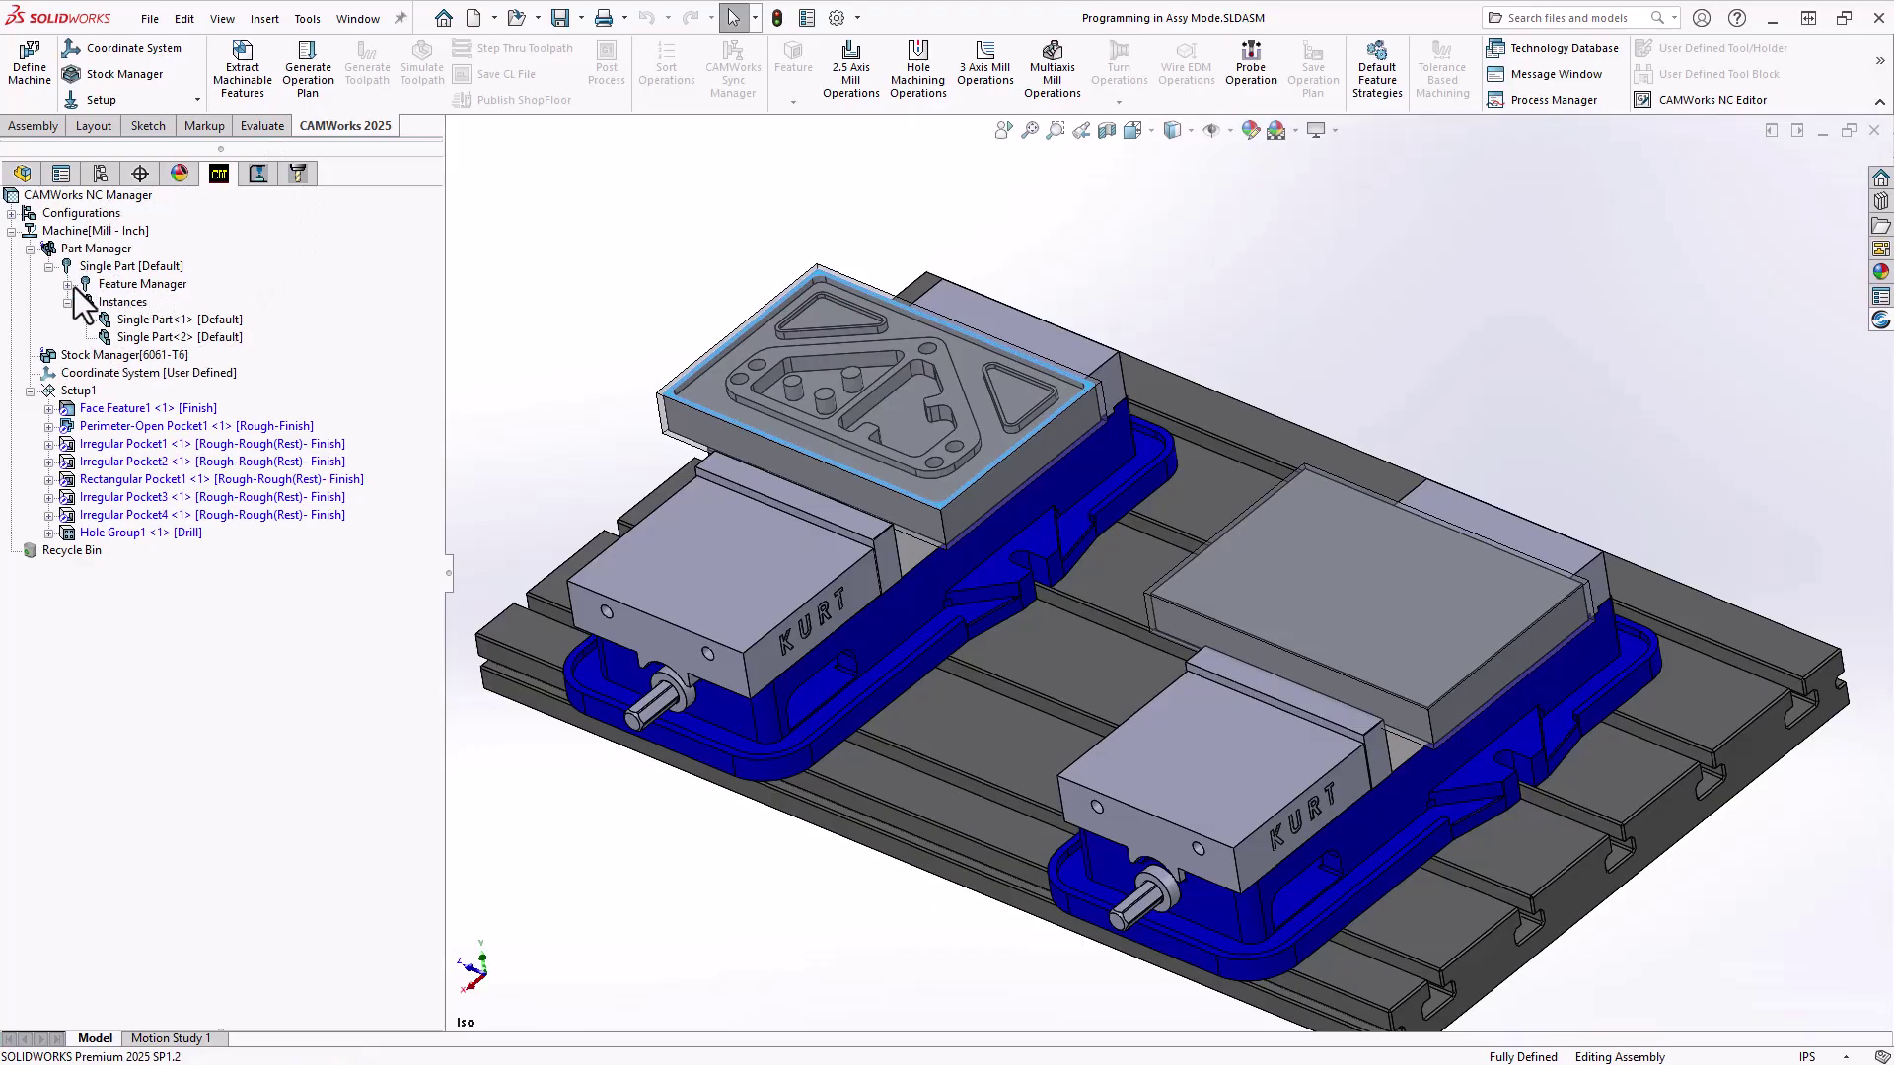
- Expand the Feature Manager of Single Part and examine the extracted features on the model
{"action": "left_click", "coordinate": [69, 285]}
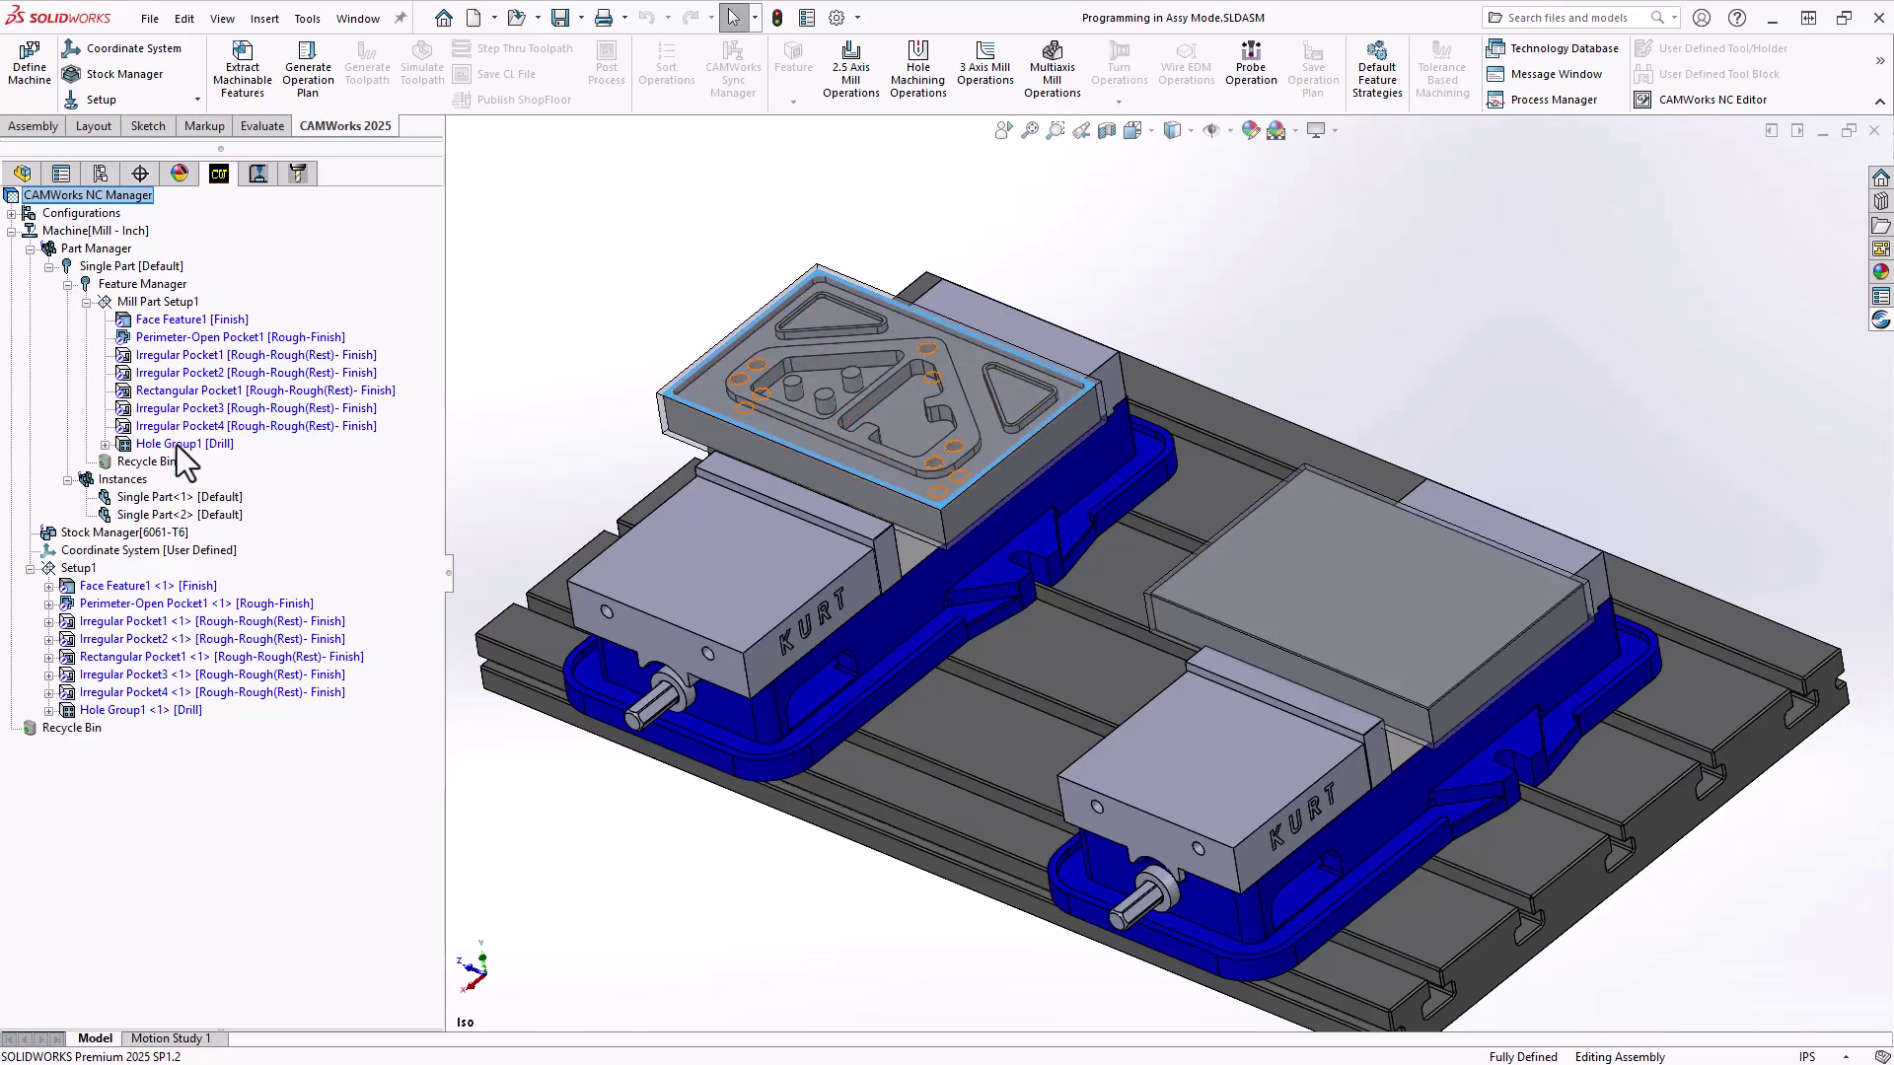
{"action": "left_click", "coordinate": [125, 269]}
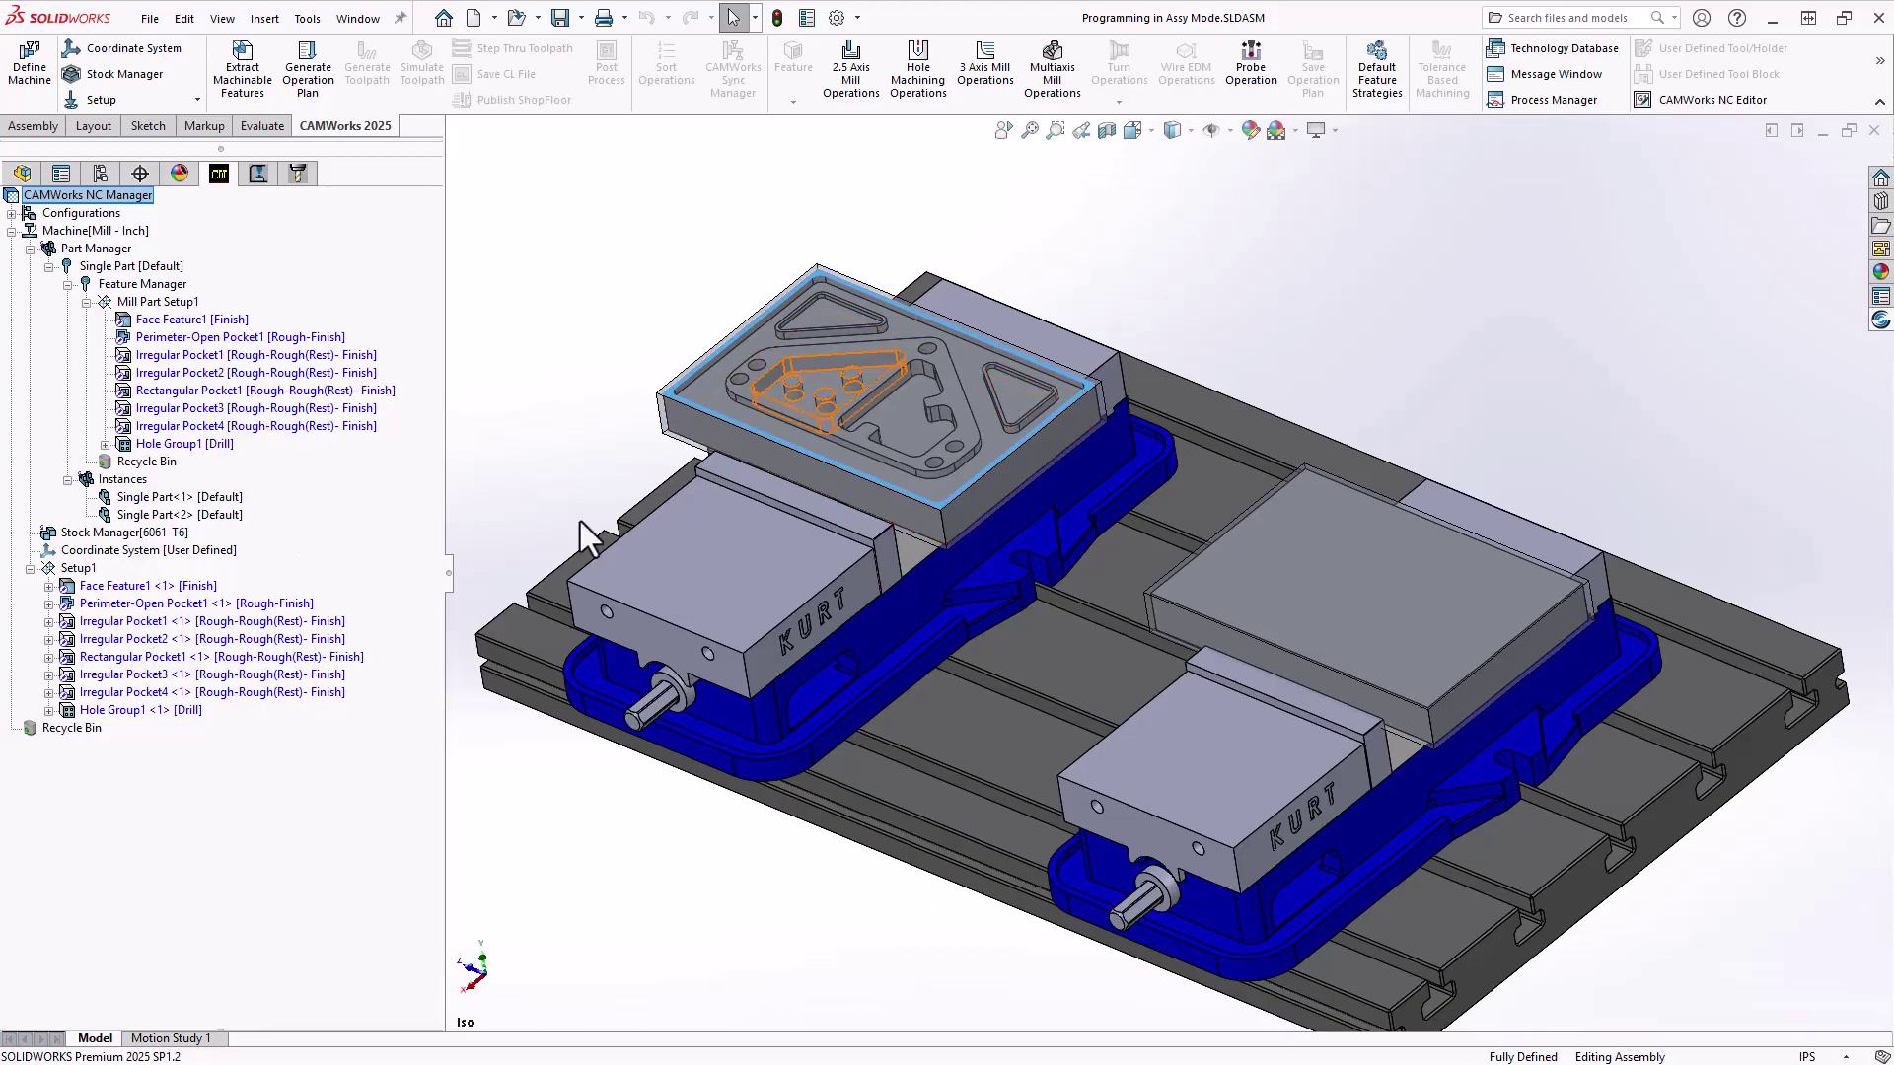
{"action": "left_click", "coordinate": [1354, 630]}
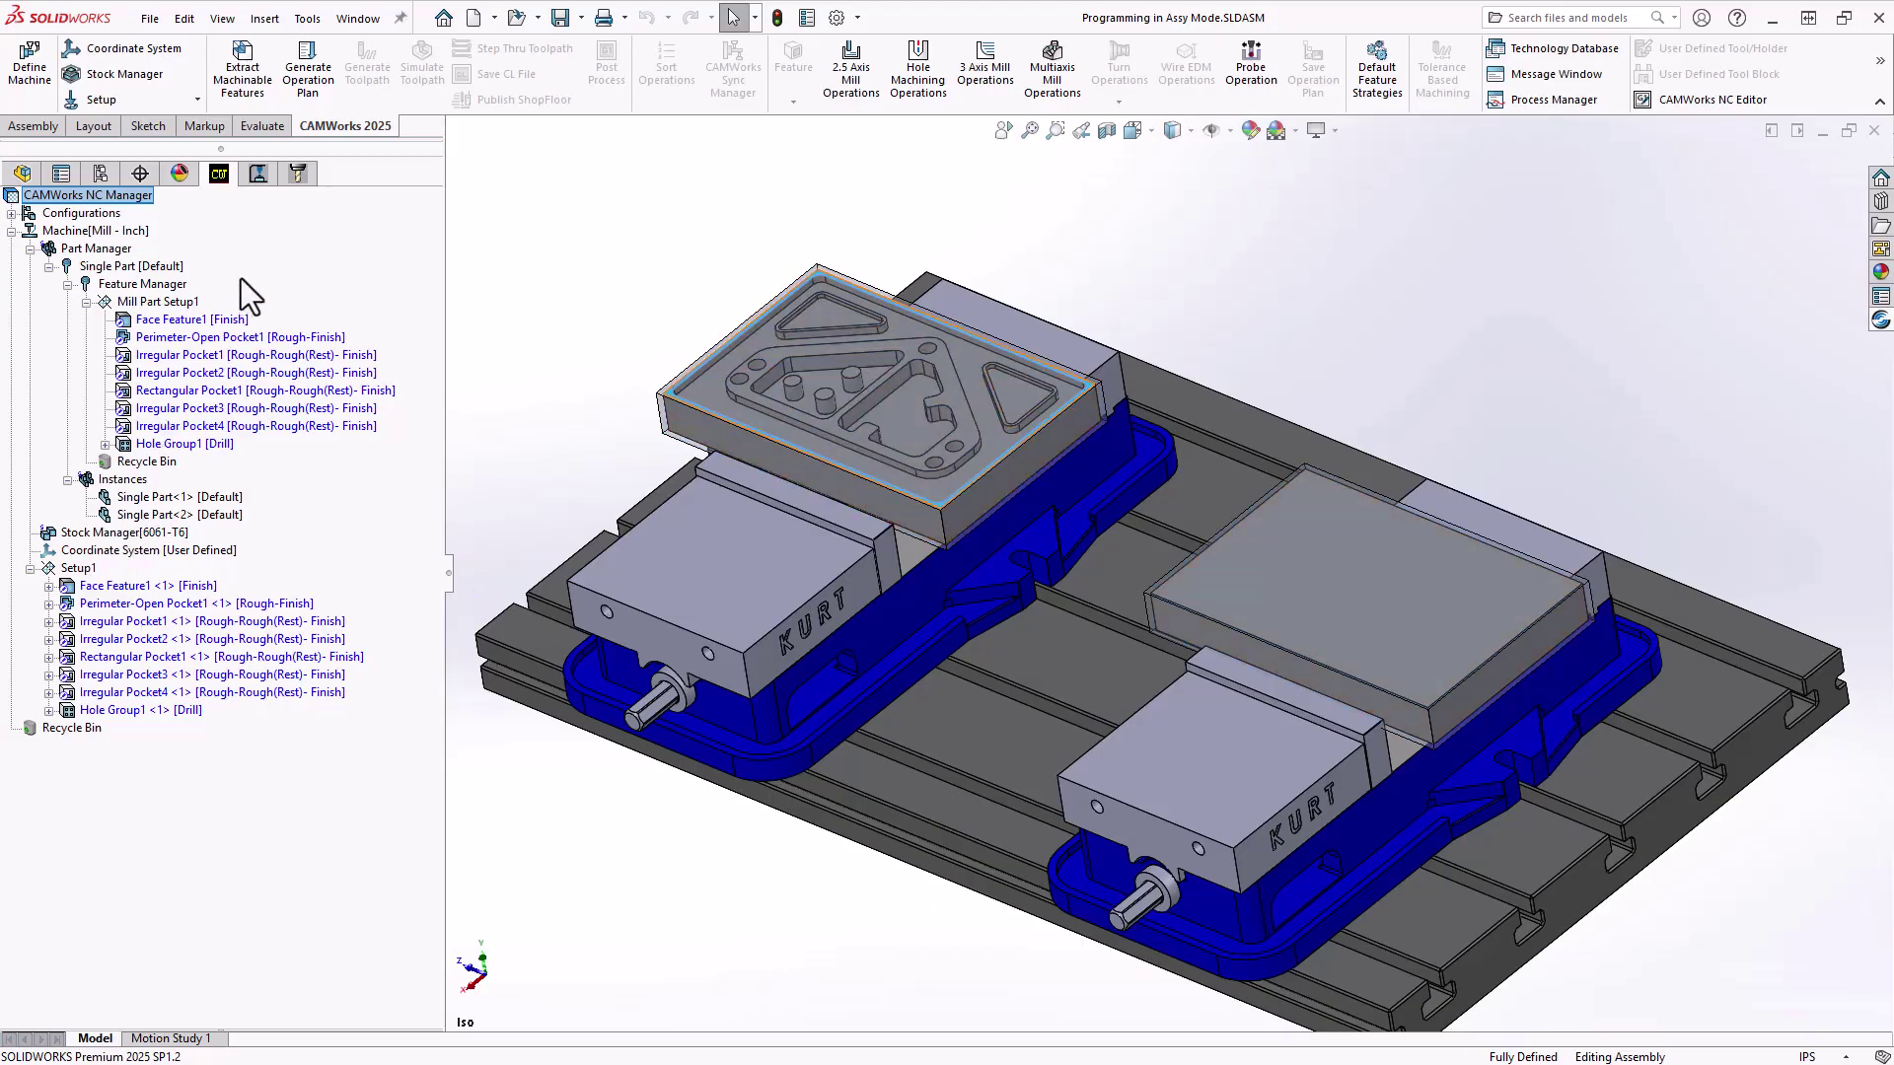
- Import the part data for Single Part with the option to delete existing data
{"action": "left_click", "coordinate": [106, 265]}
{"action": "right_click", "coordinate": [105, 267]}
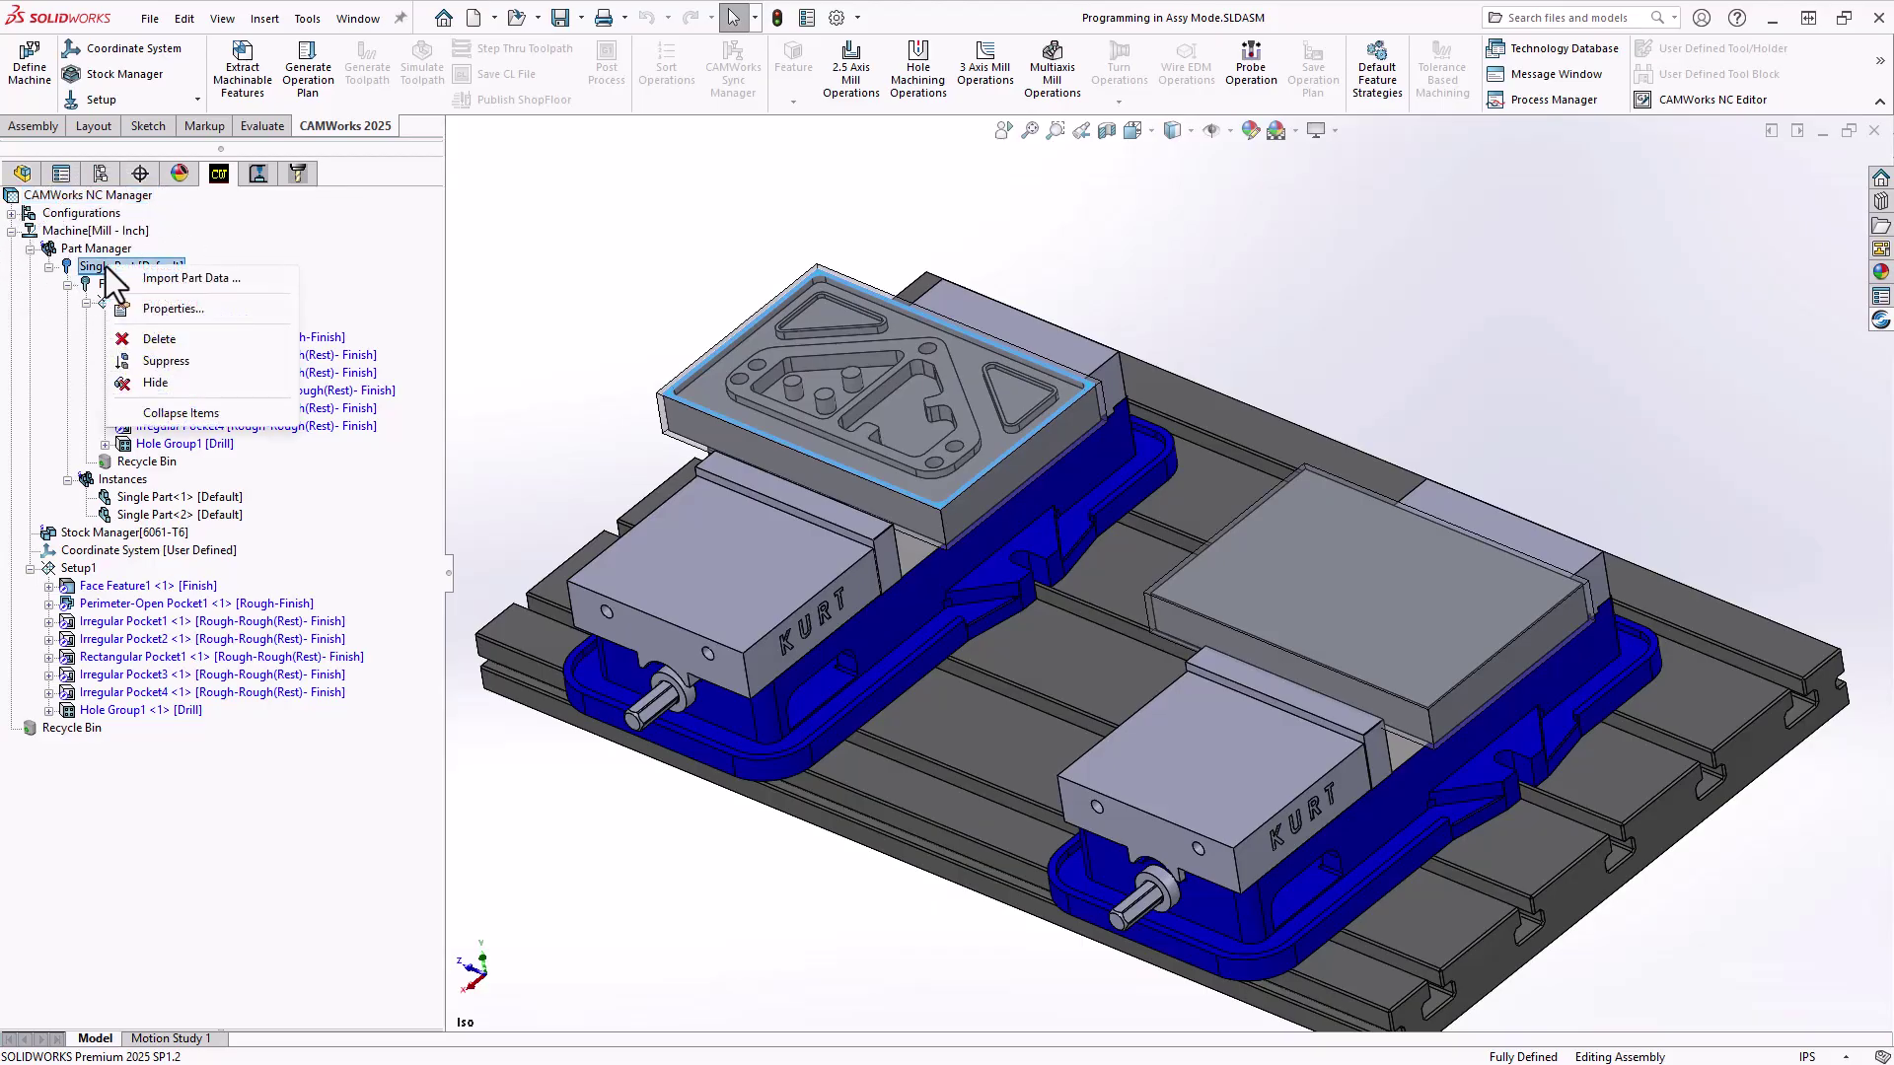
{"action": "left_click", "coordinate": [162, 280]}
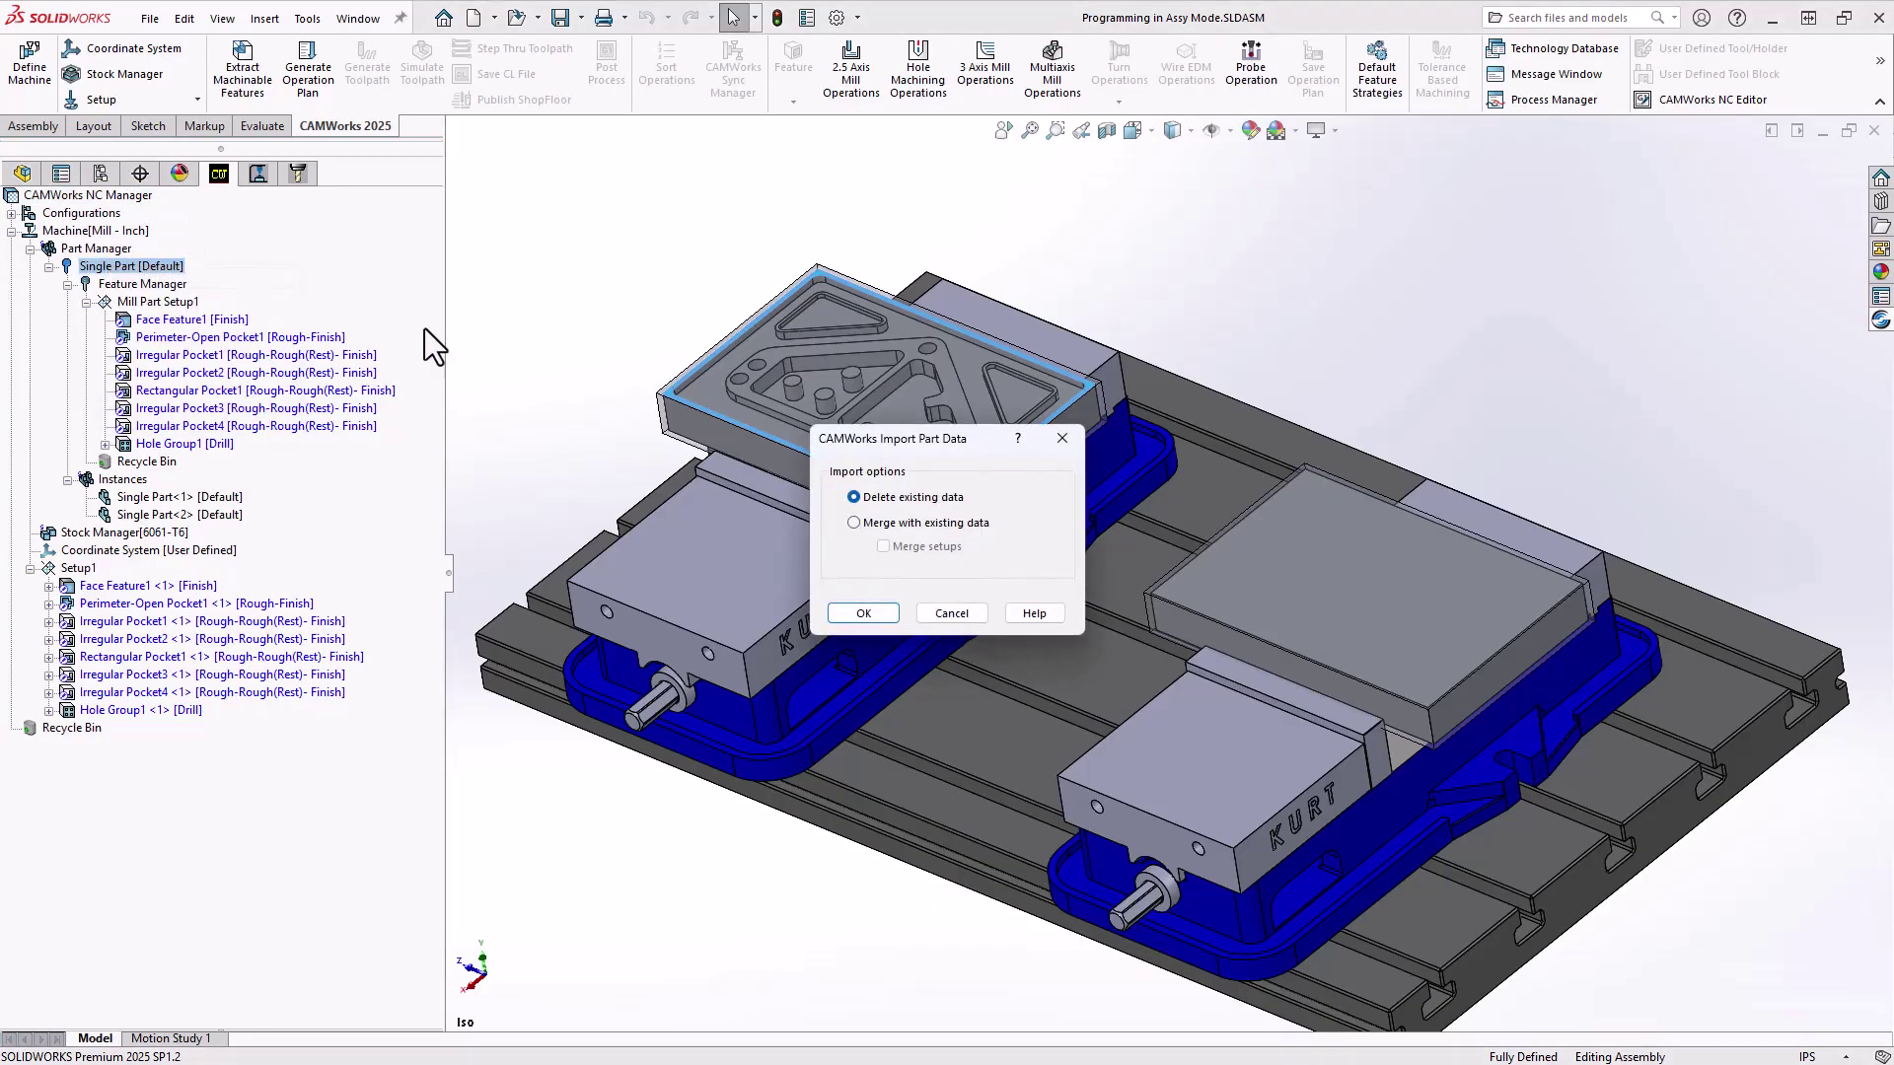
{"action": "left_click_drag", "start_coordinate": [926, 442], "coordinate": [930, 460]}
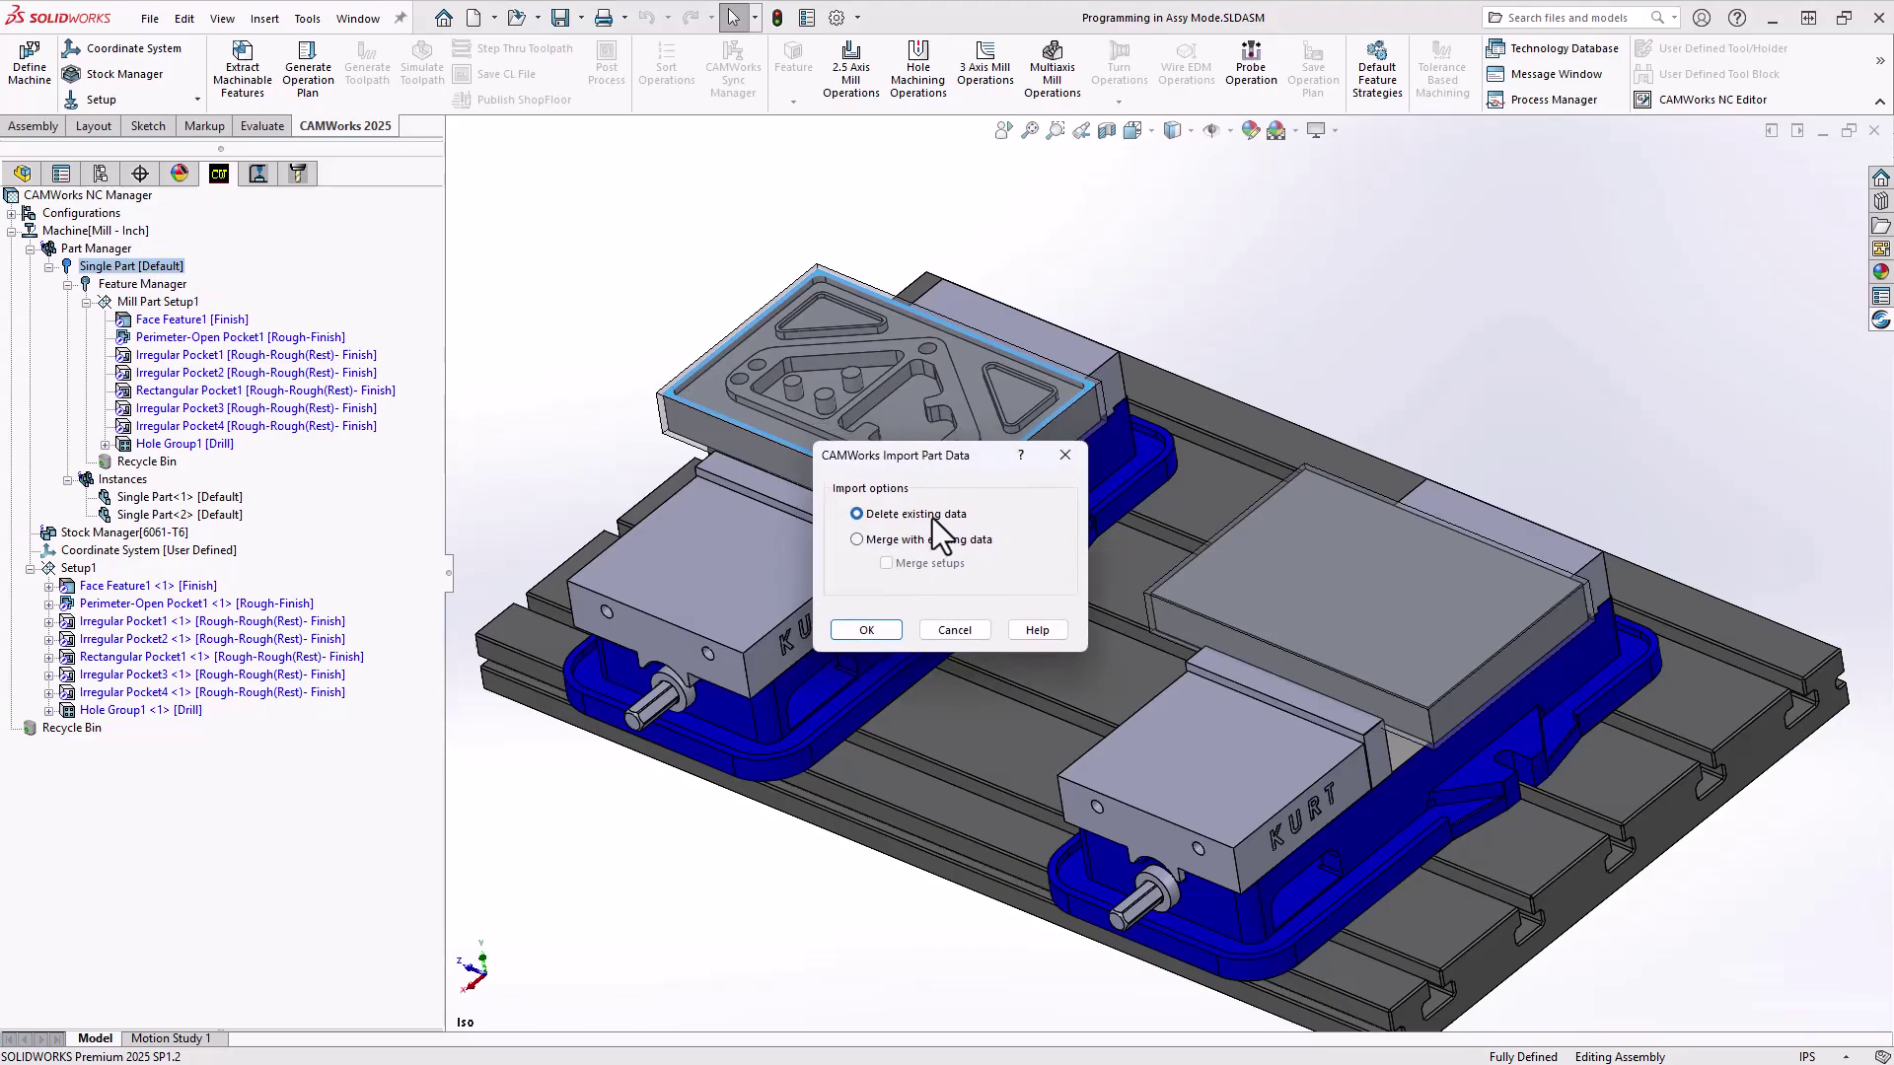
{"action": "key", "text": "ctrl"}
{"action": "left_click", "coordinate": [867, 632]}
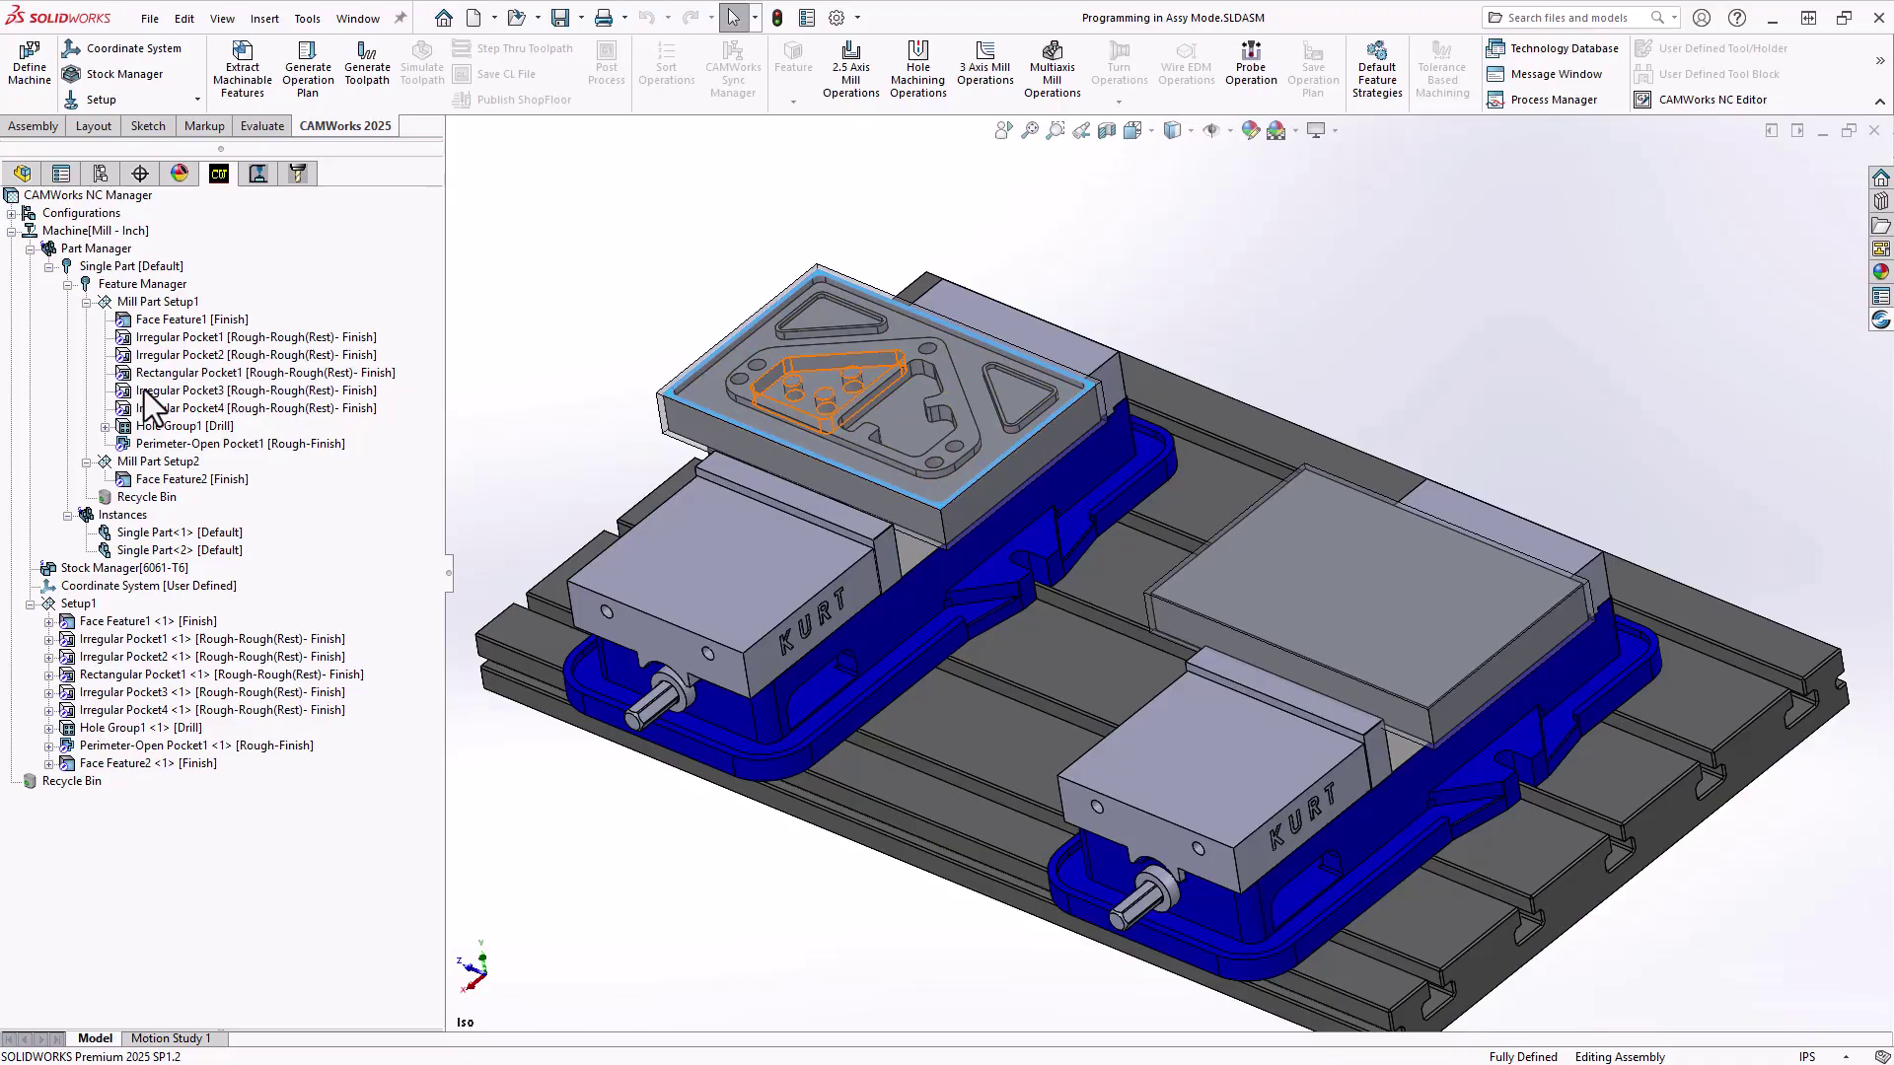
- Examine Face Feature2 in Mill Part Setup2 and its entry under Setup1, checking which face it machines
{"action": "left_click", "coordinate": [155, 479]}
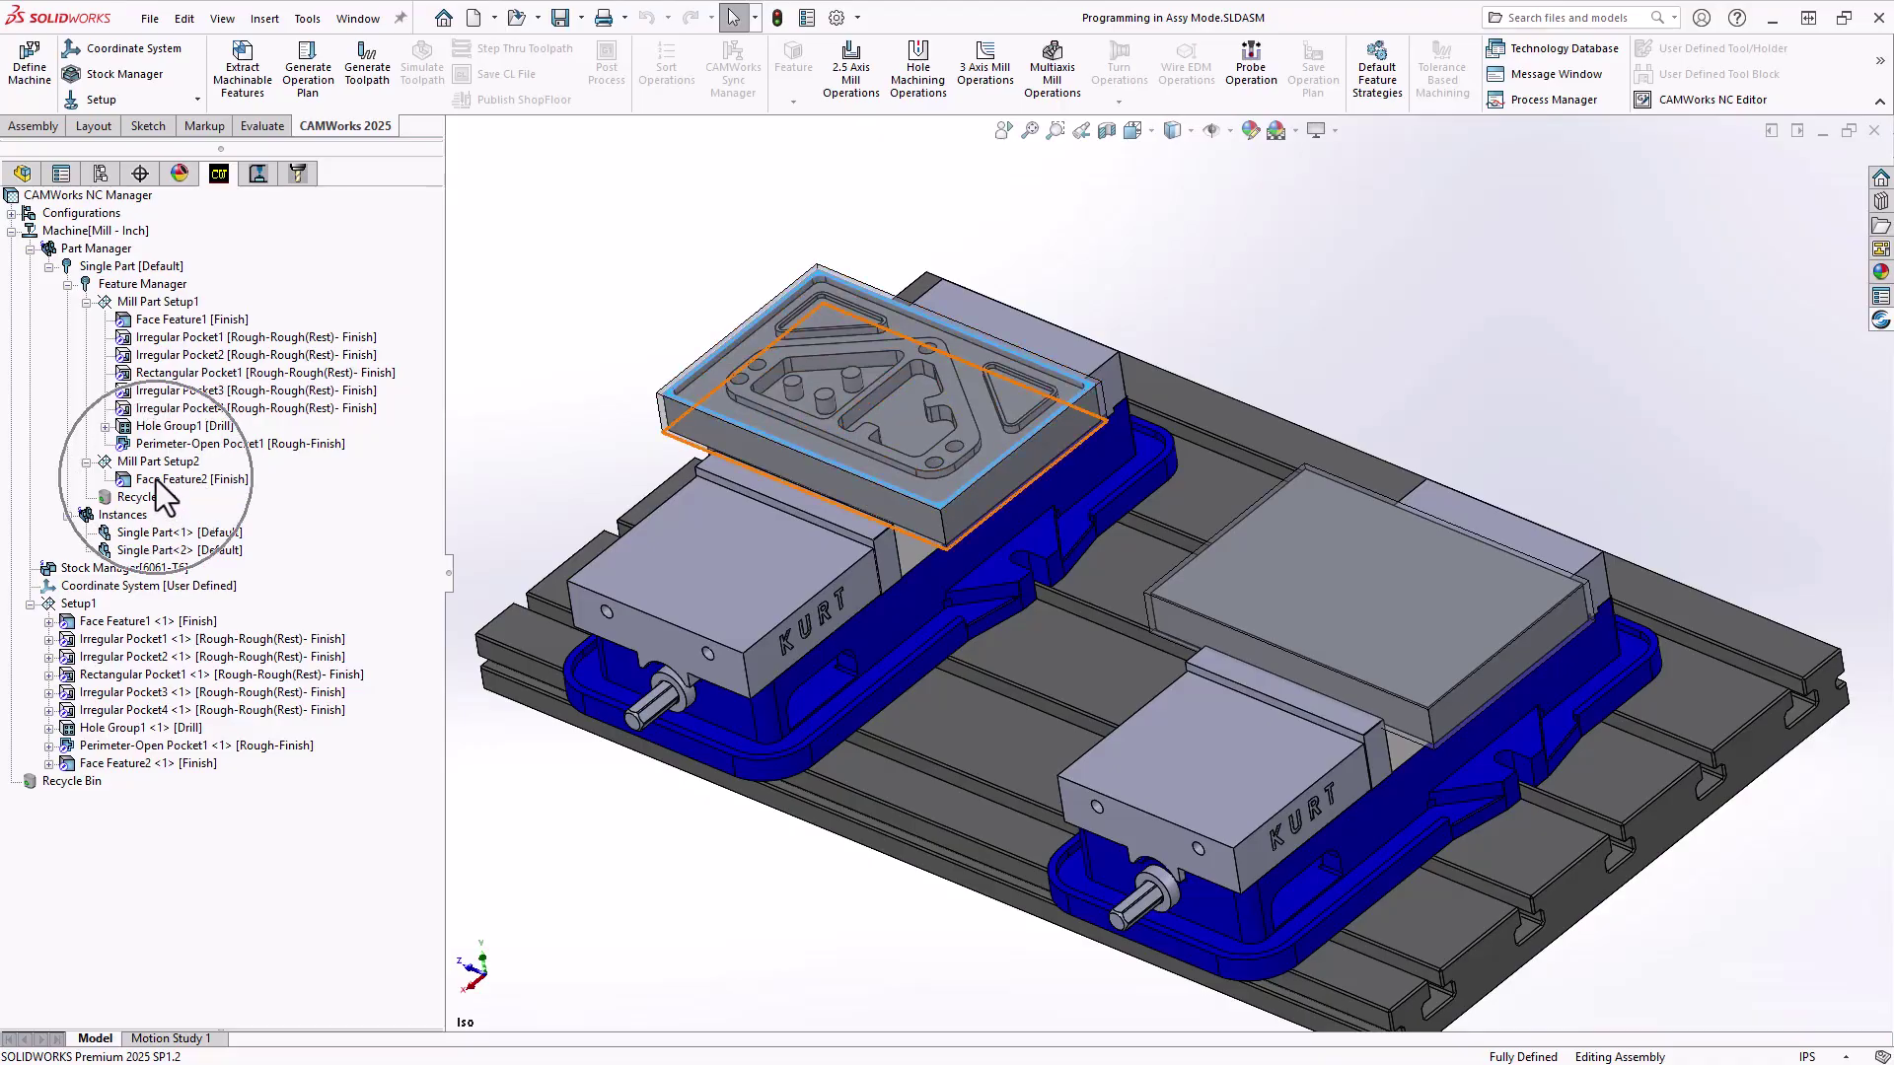
{"action": "left_click", "coordinate": [155, 479]}
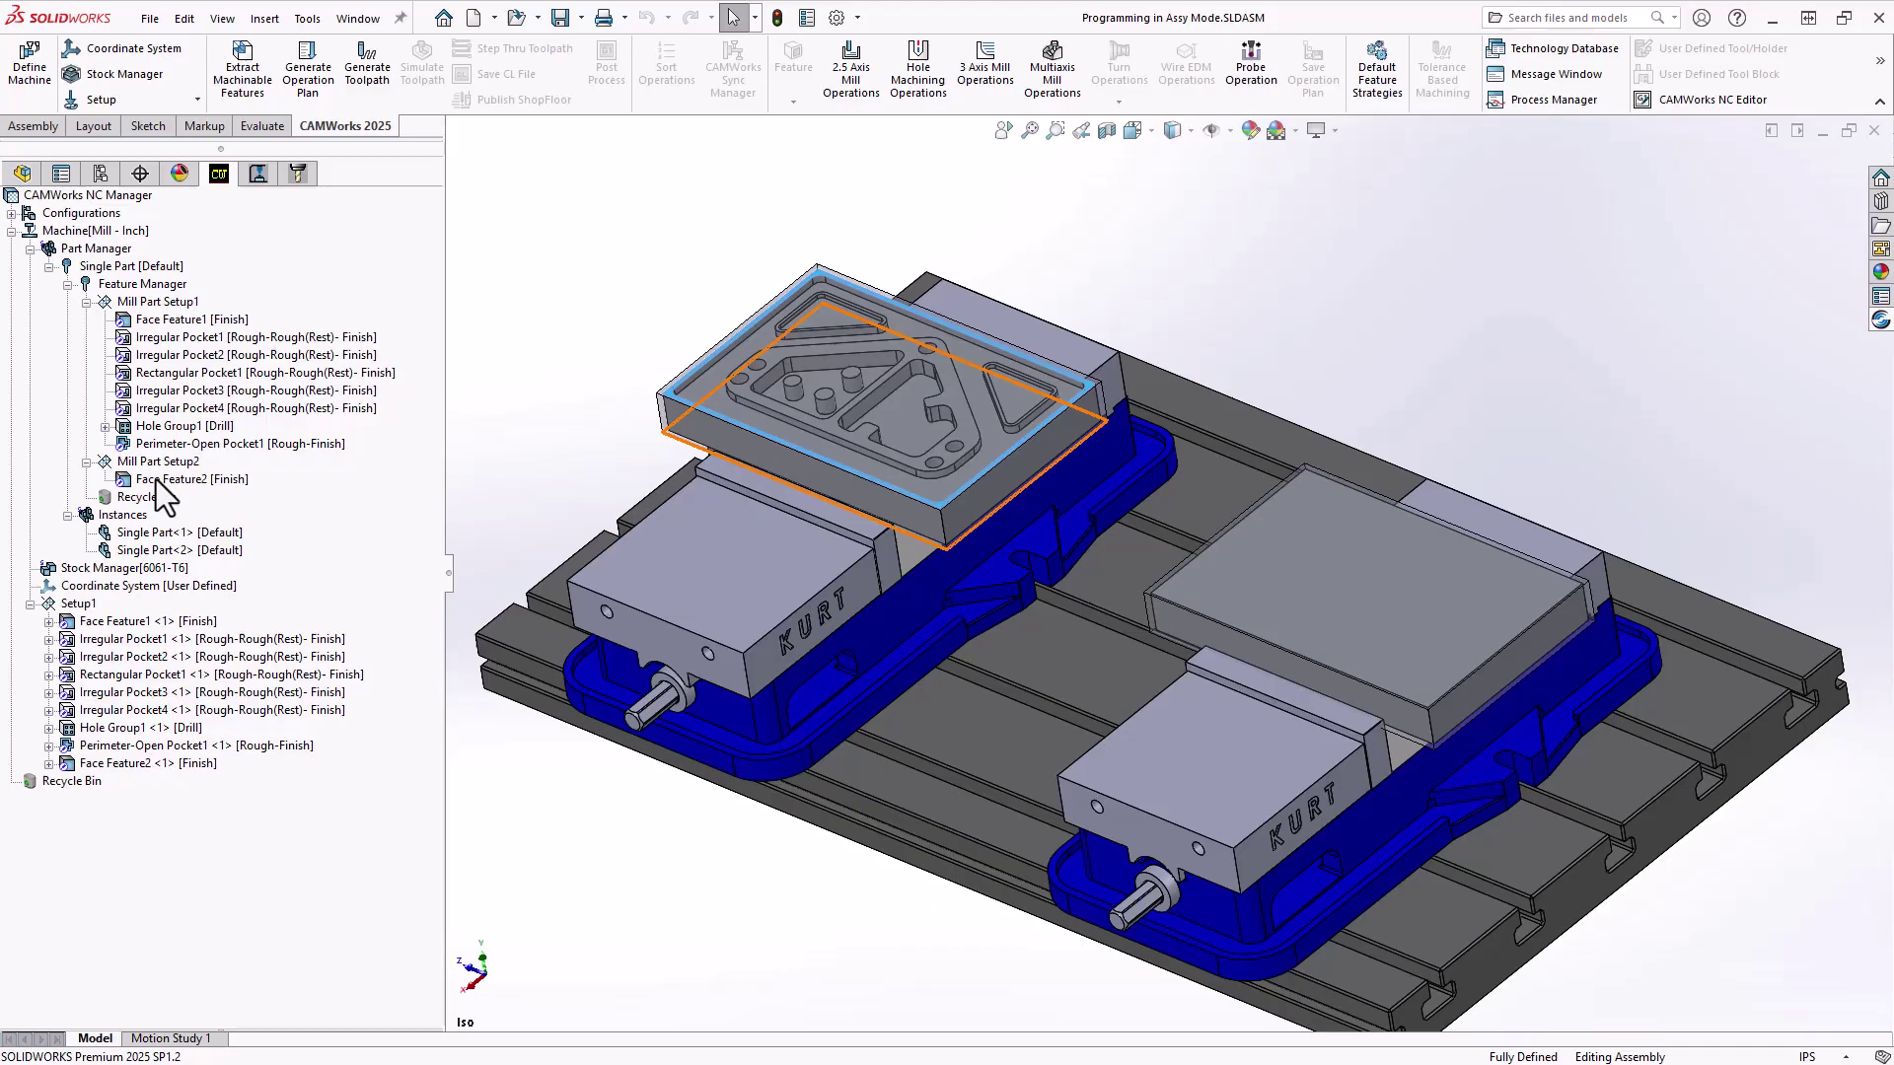
{"action": "left_click", "coordinate": [77, 604]}
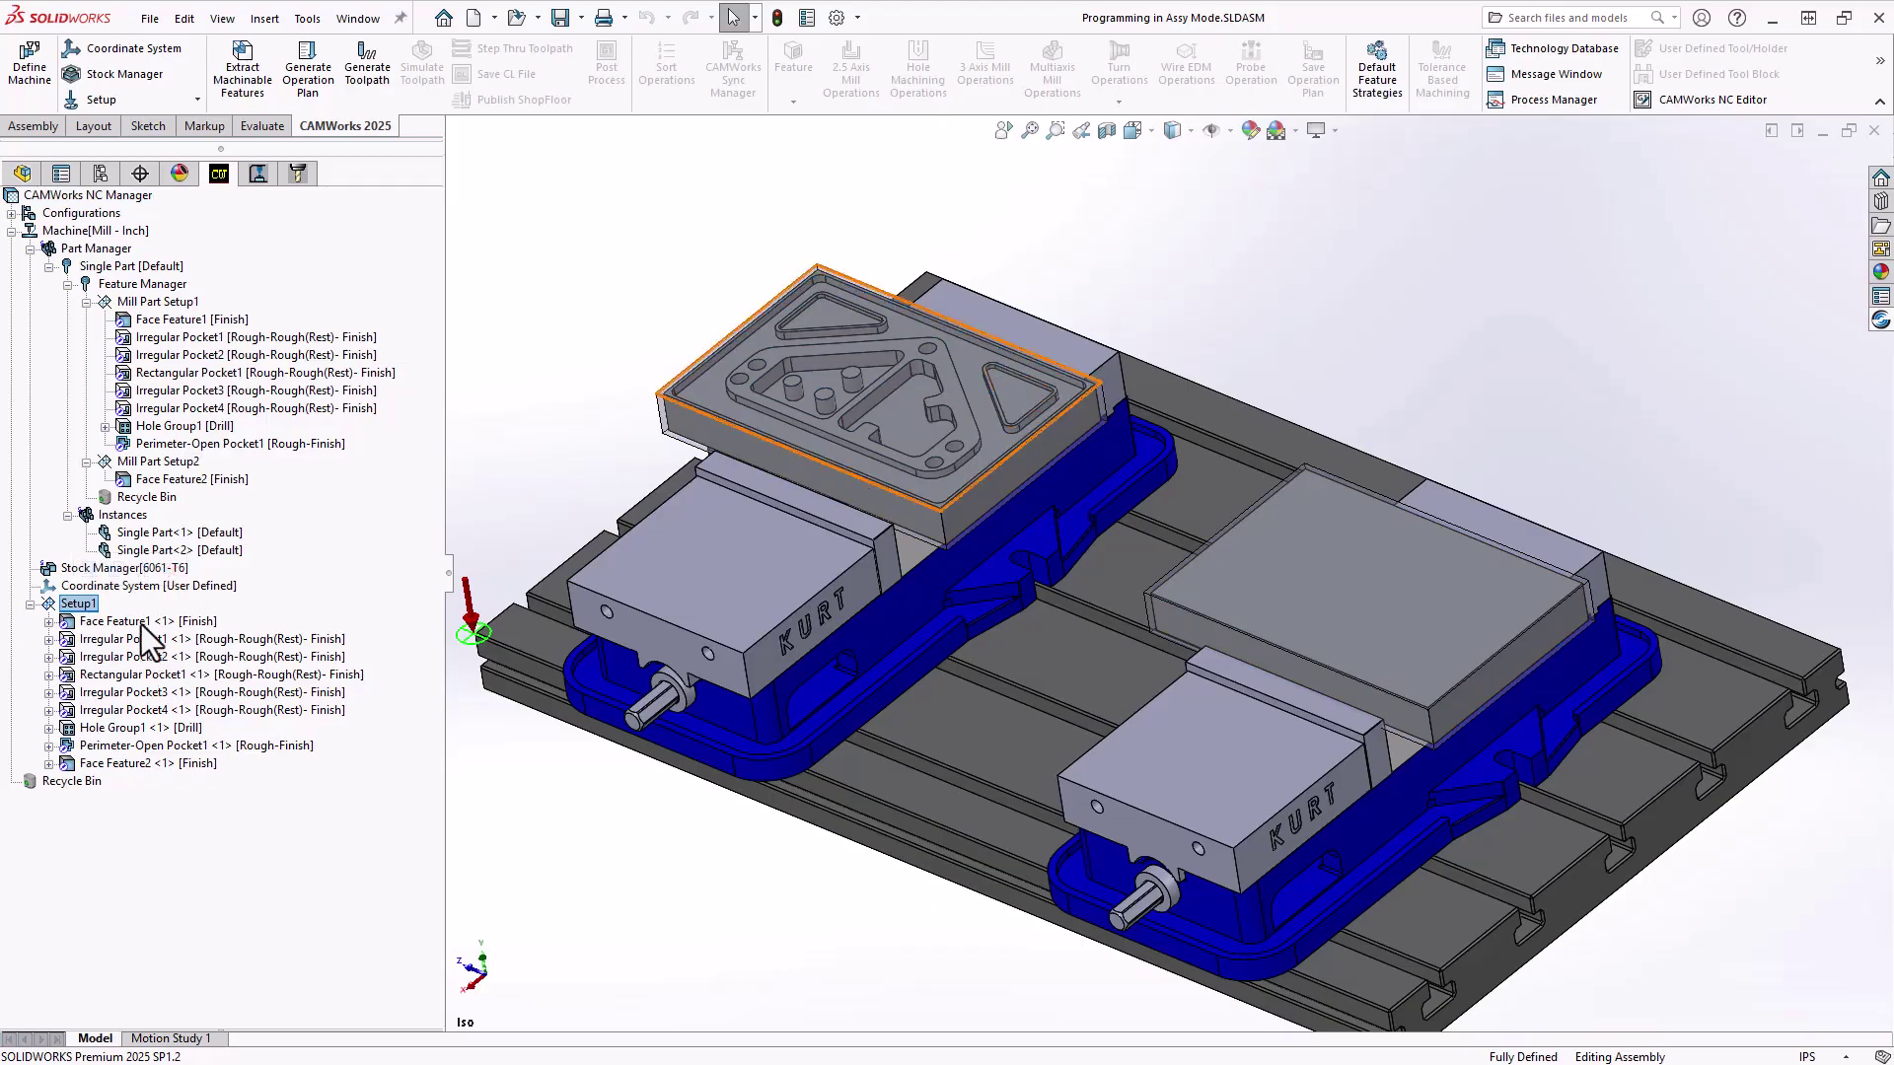
{"action": "left_click", "coordinate": [140, 766]}
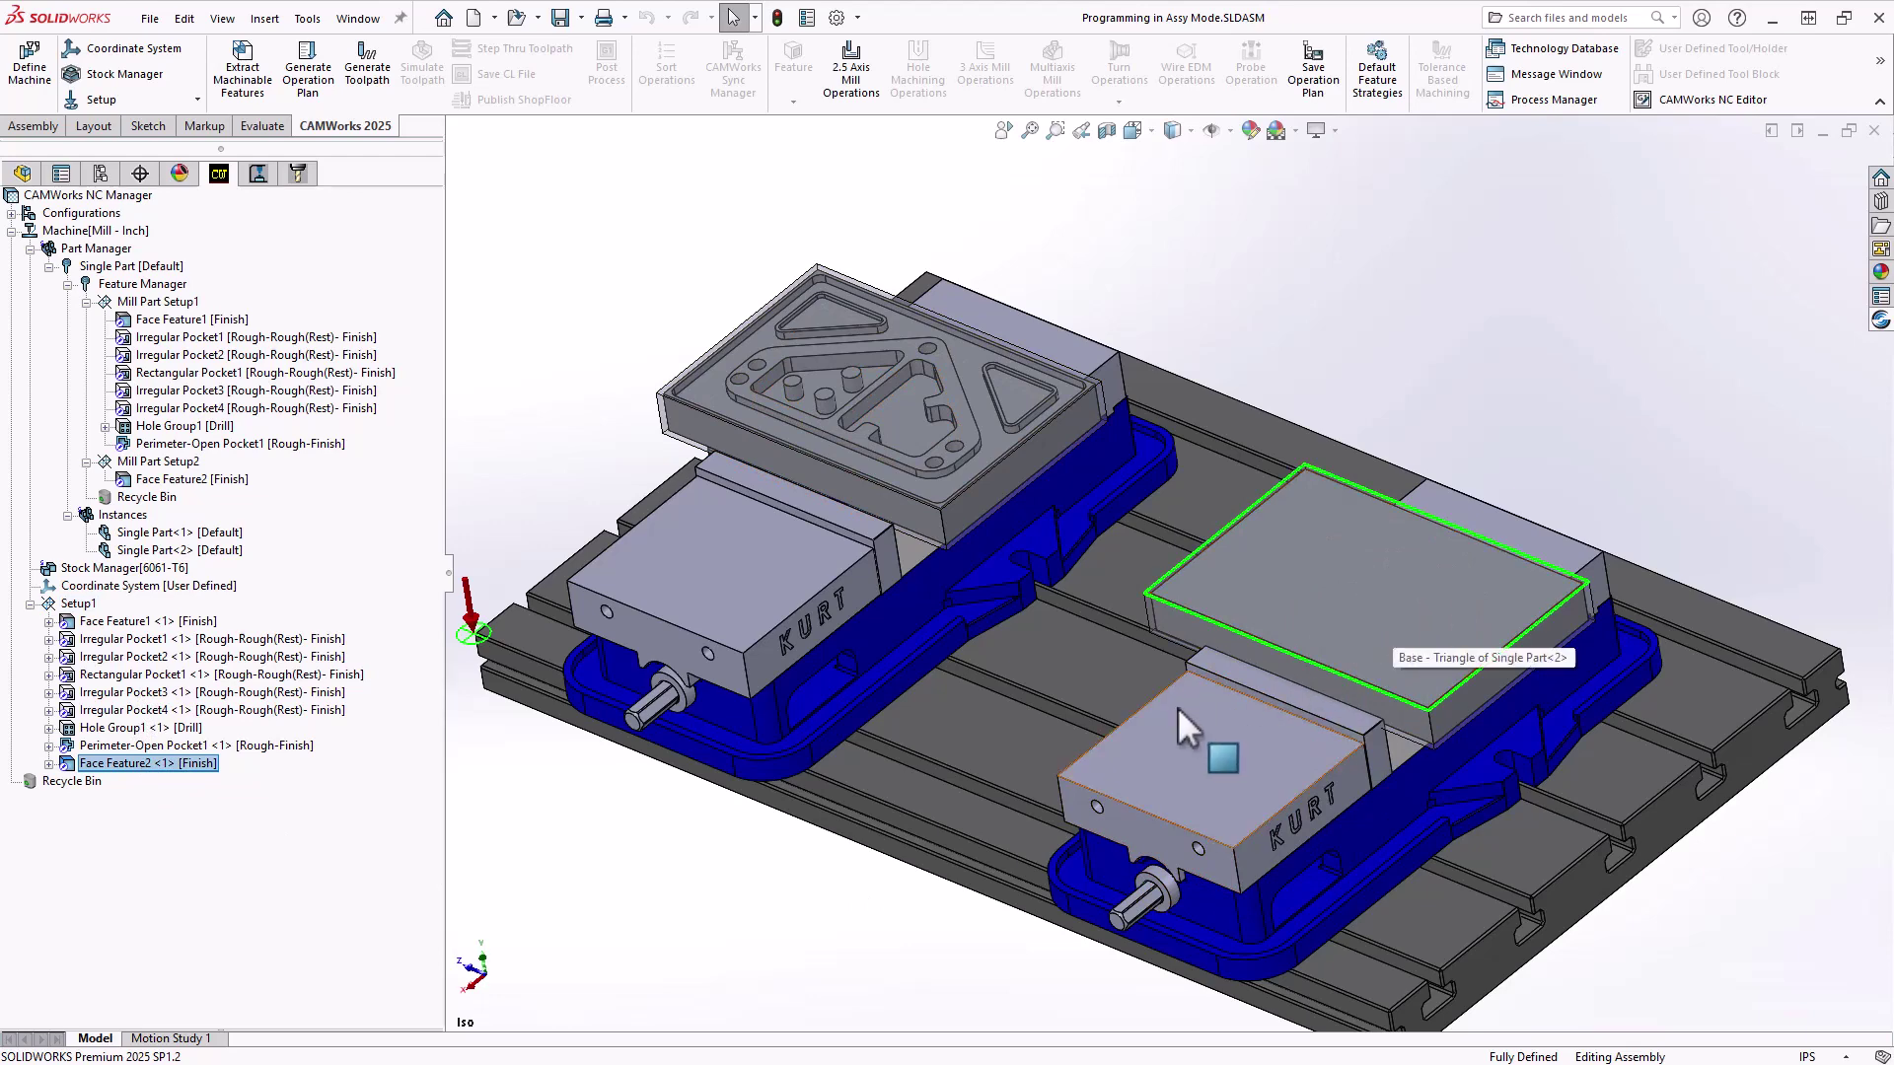
{"action": "middle_click_drag", "start_coordinate": [1178, 707], "coordinate": [1187, 324]}
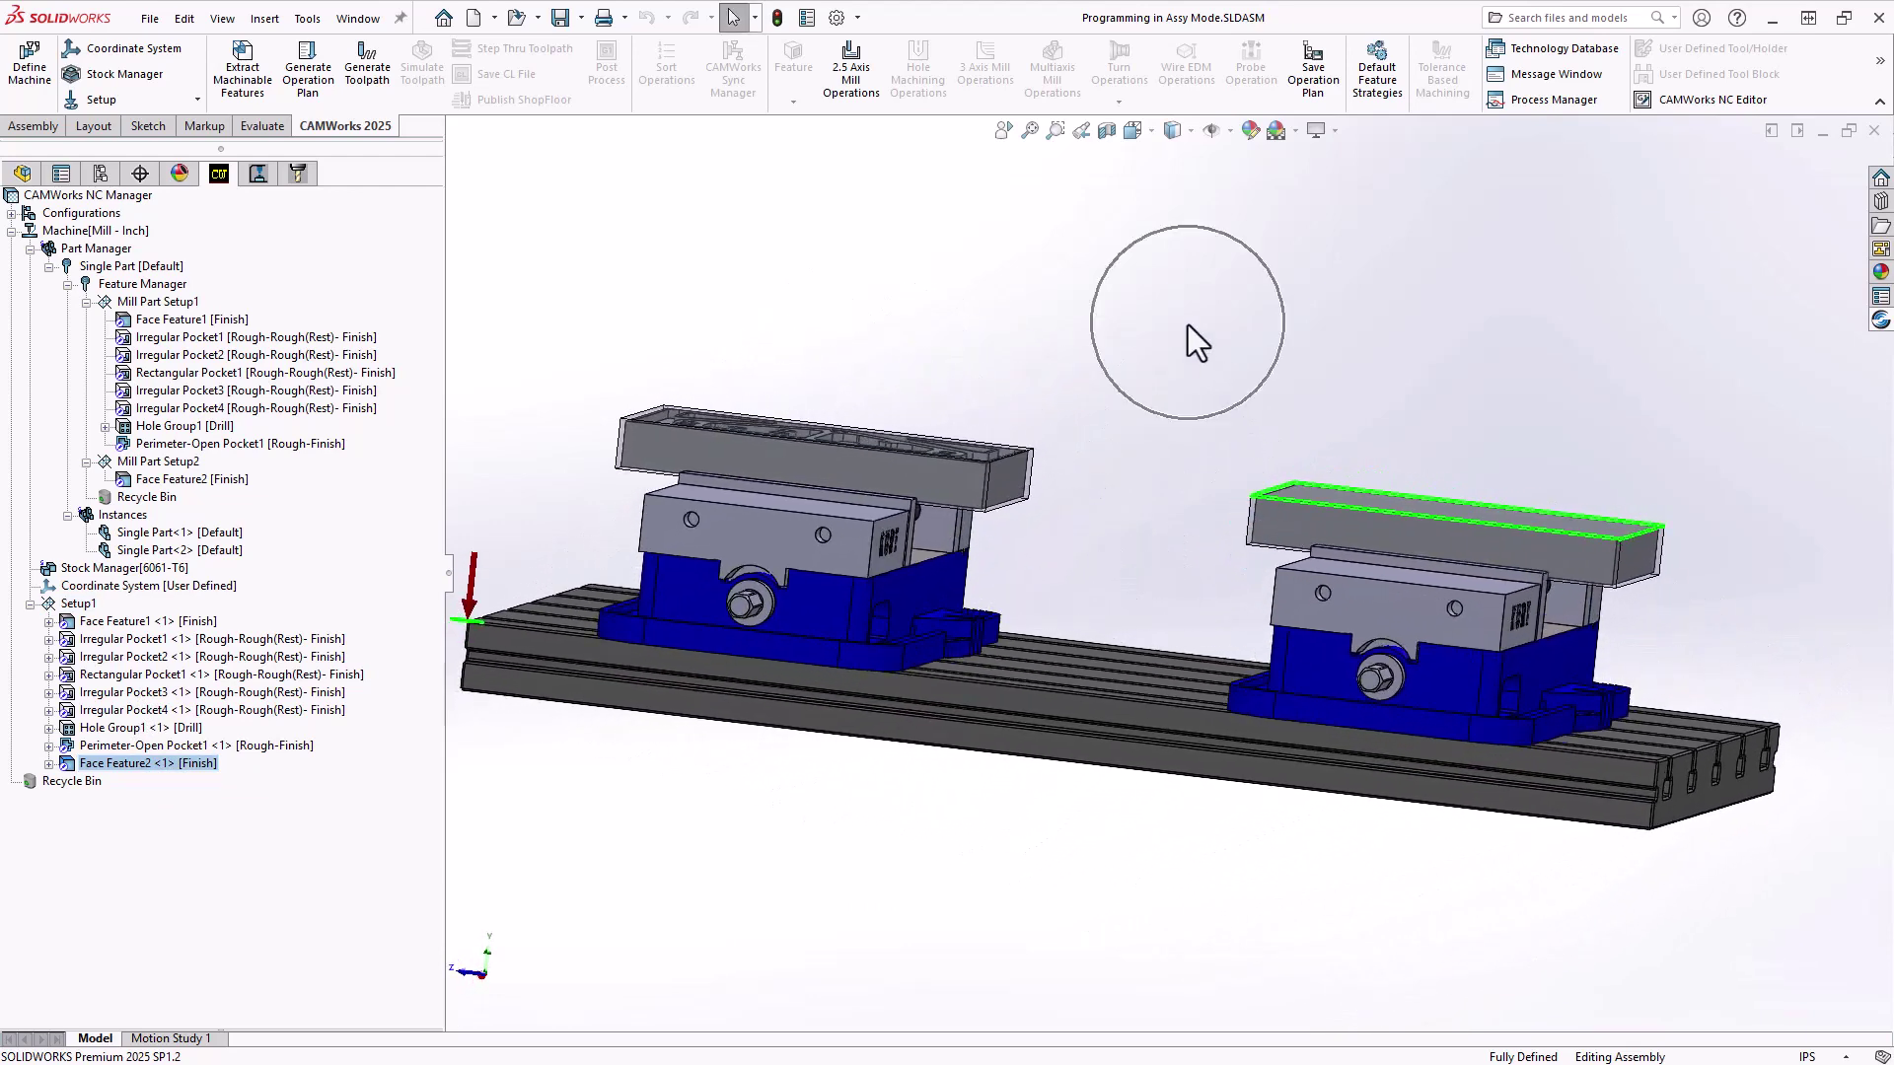
{"action": "key", "text": "ctrl+7"}
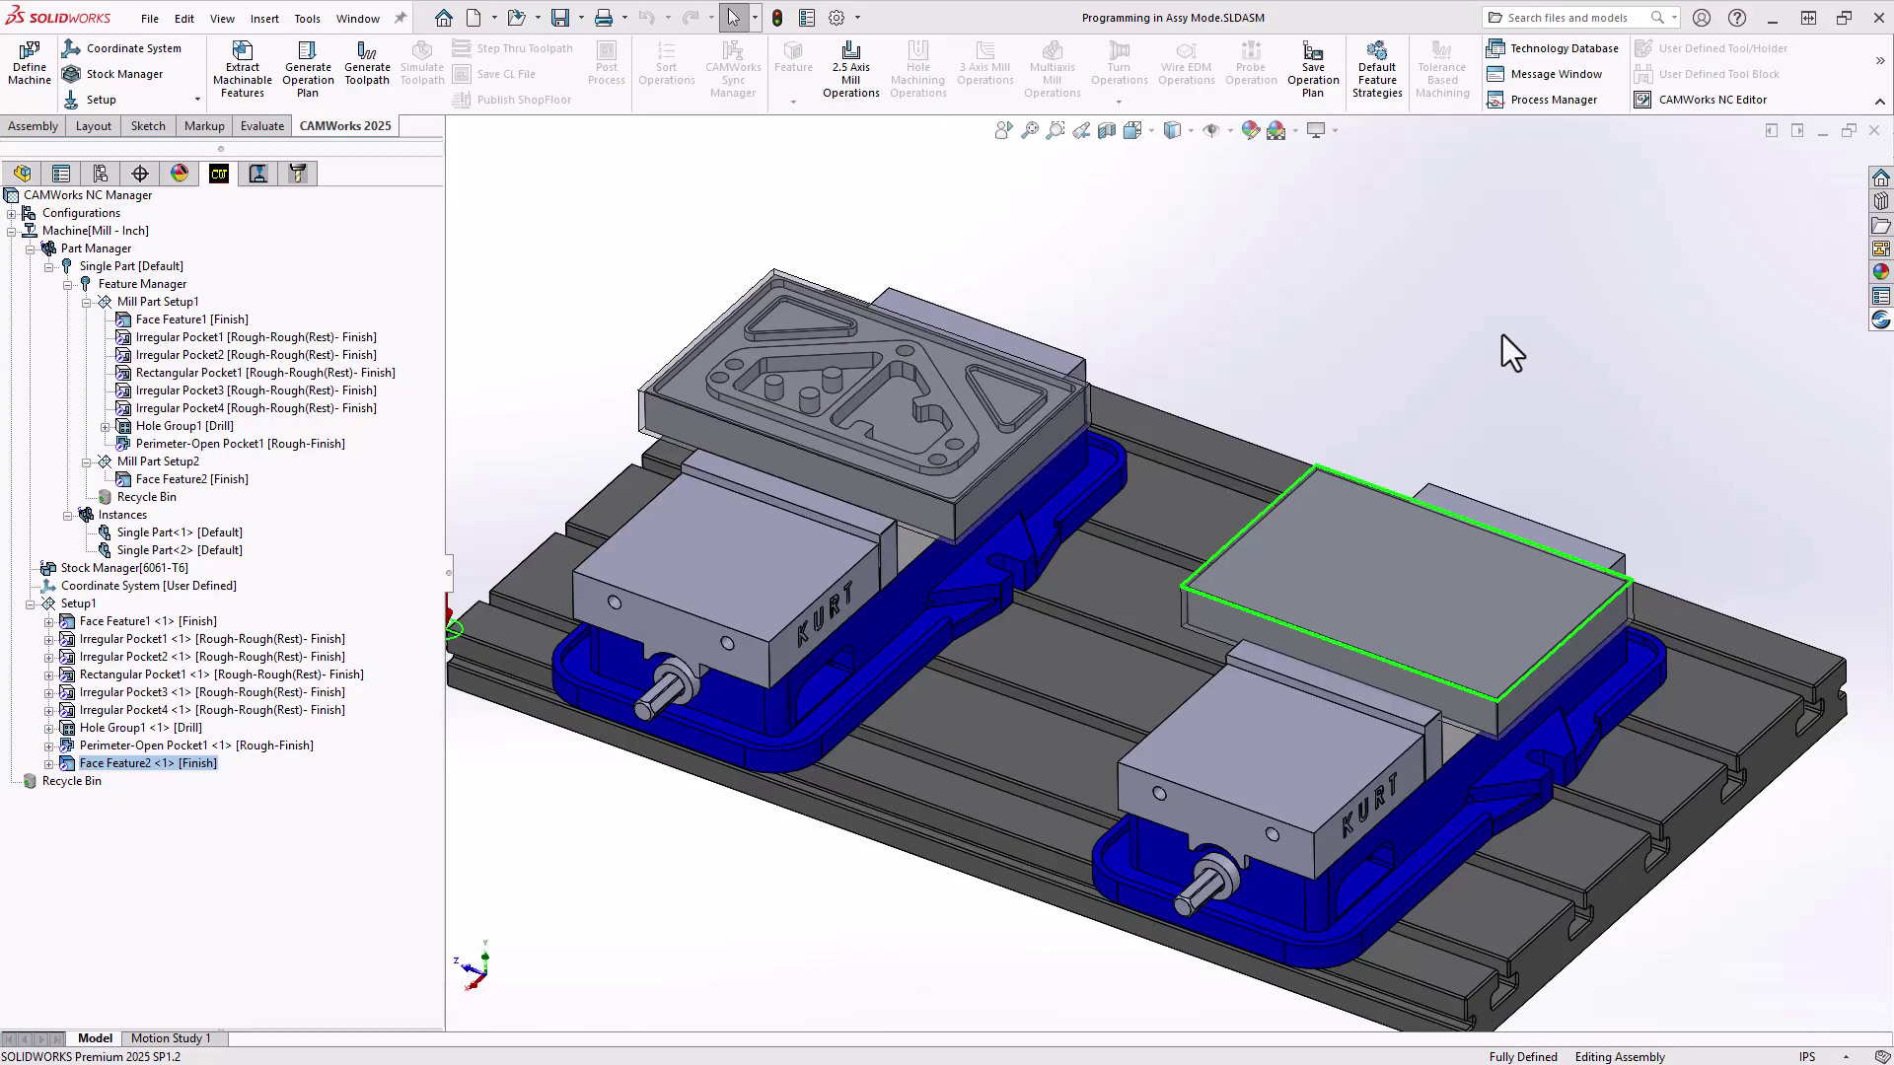
- Show the operation tree of the assembly and generate the toolpaths for its operations
{"action": "left_click", "coordinate": [259, 174]}
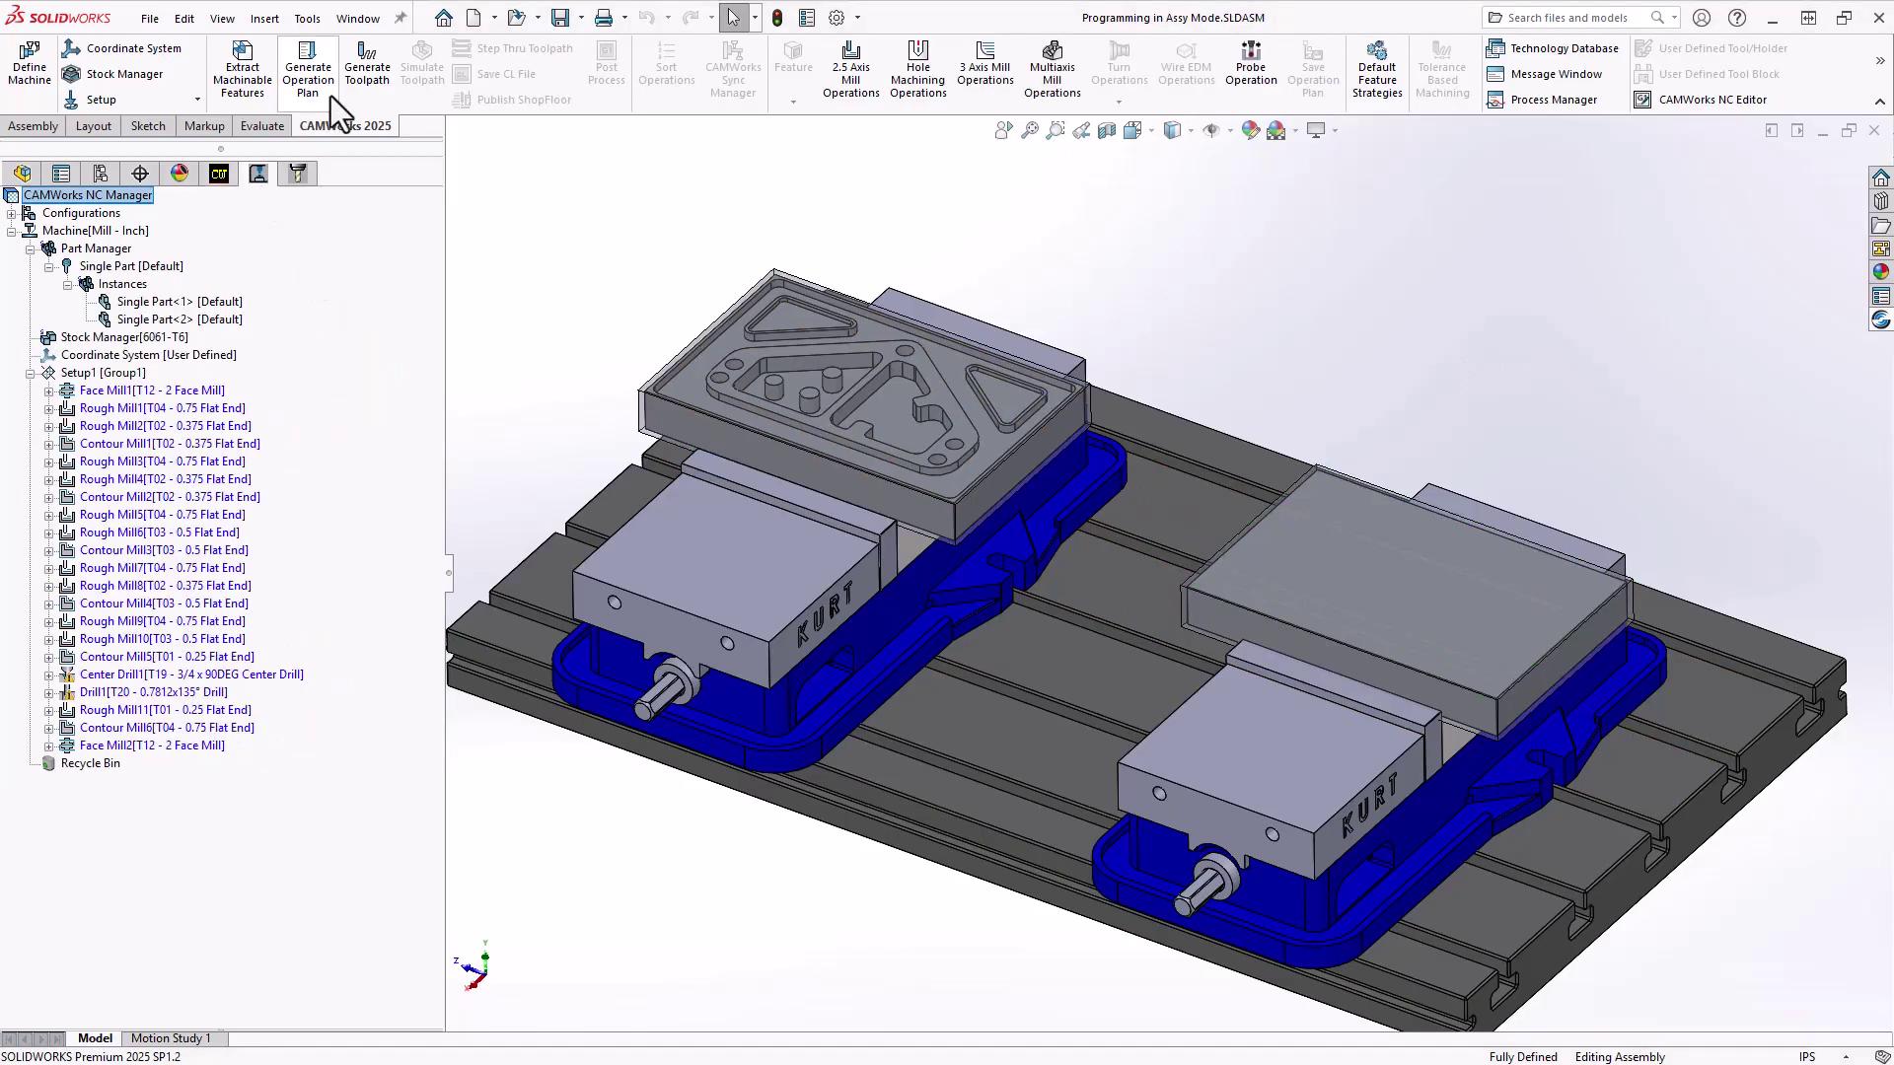
{"action": "left_click", "coordinate": [367, 74]}
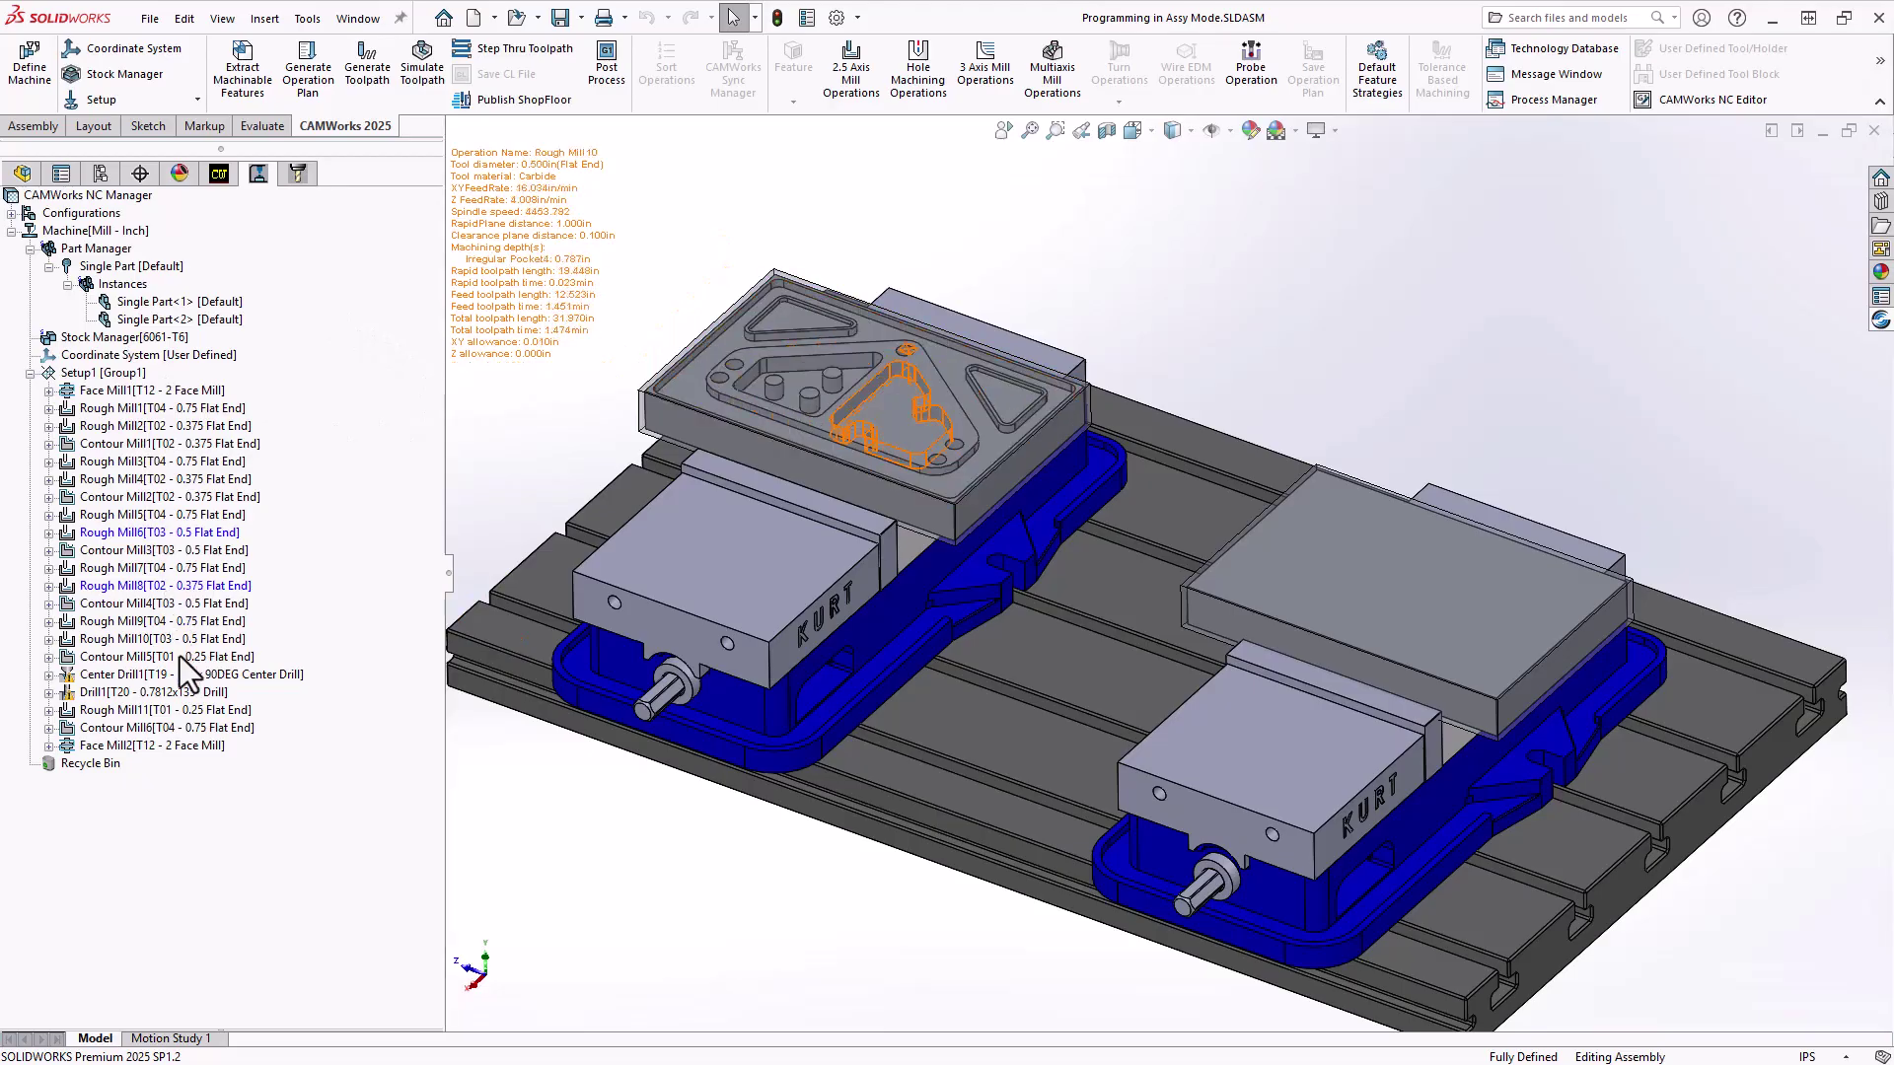
- Examine the Contour Mill6 toolpath around the part from several angles, checking its clearance to the vise jaws
{"action": "left_click", "coordinate": [122, 727]}
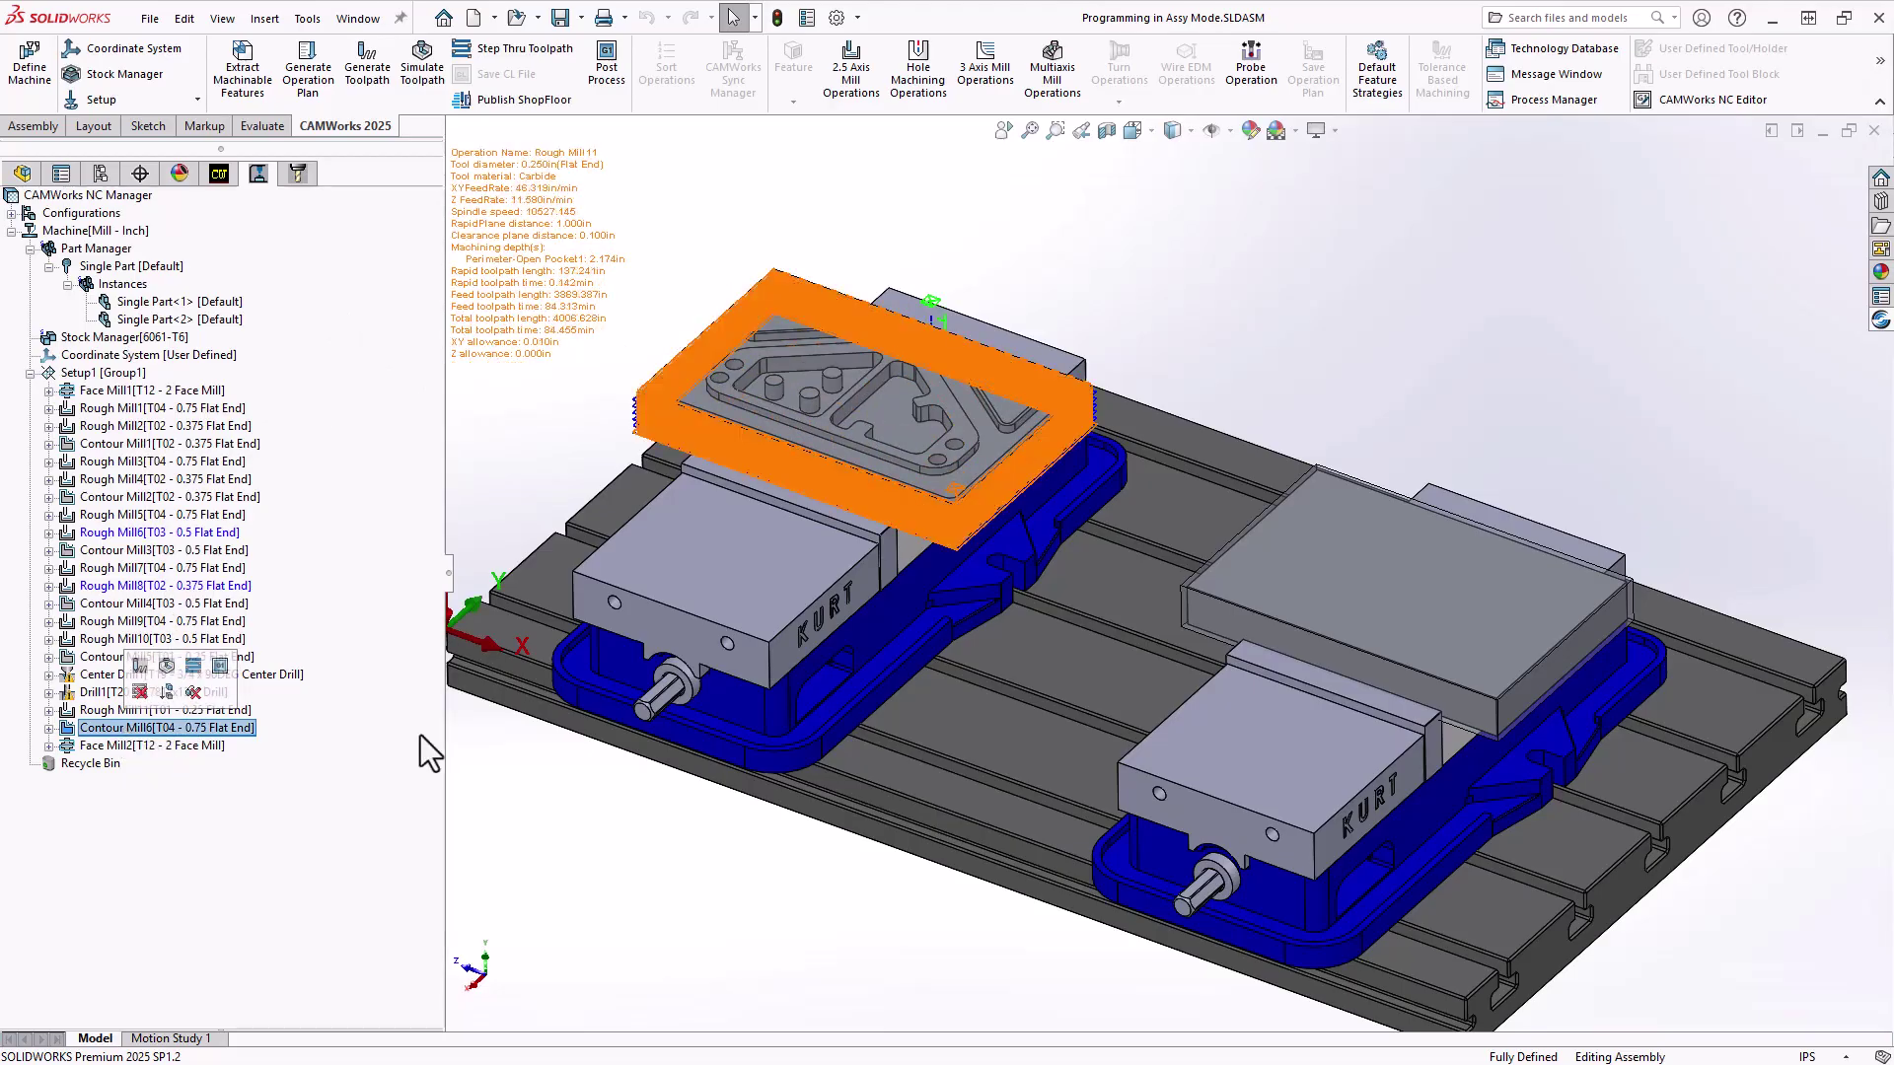
{"action": "middle_click_drag", "start_coordinate": [706, 667], "coordinate": [746, 557]}
{"action": "scroll", "coordinate": [778, 464], "scroll_direction": "down", "scroll_amount": 6}
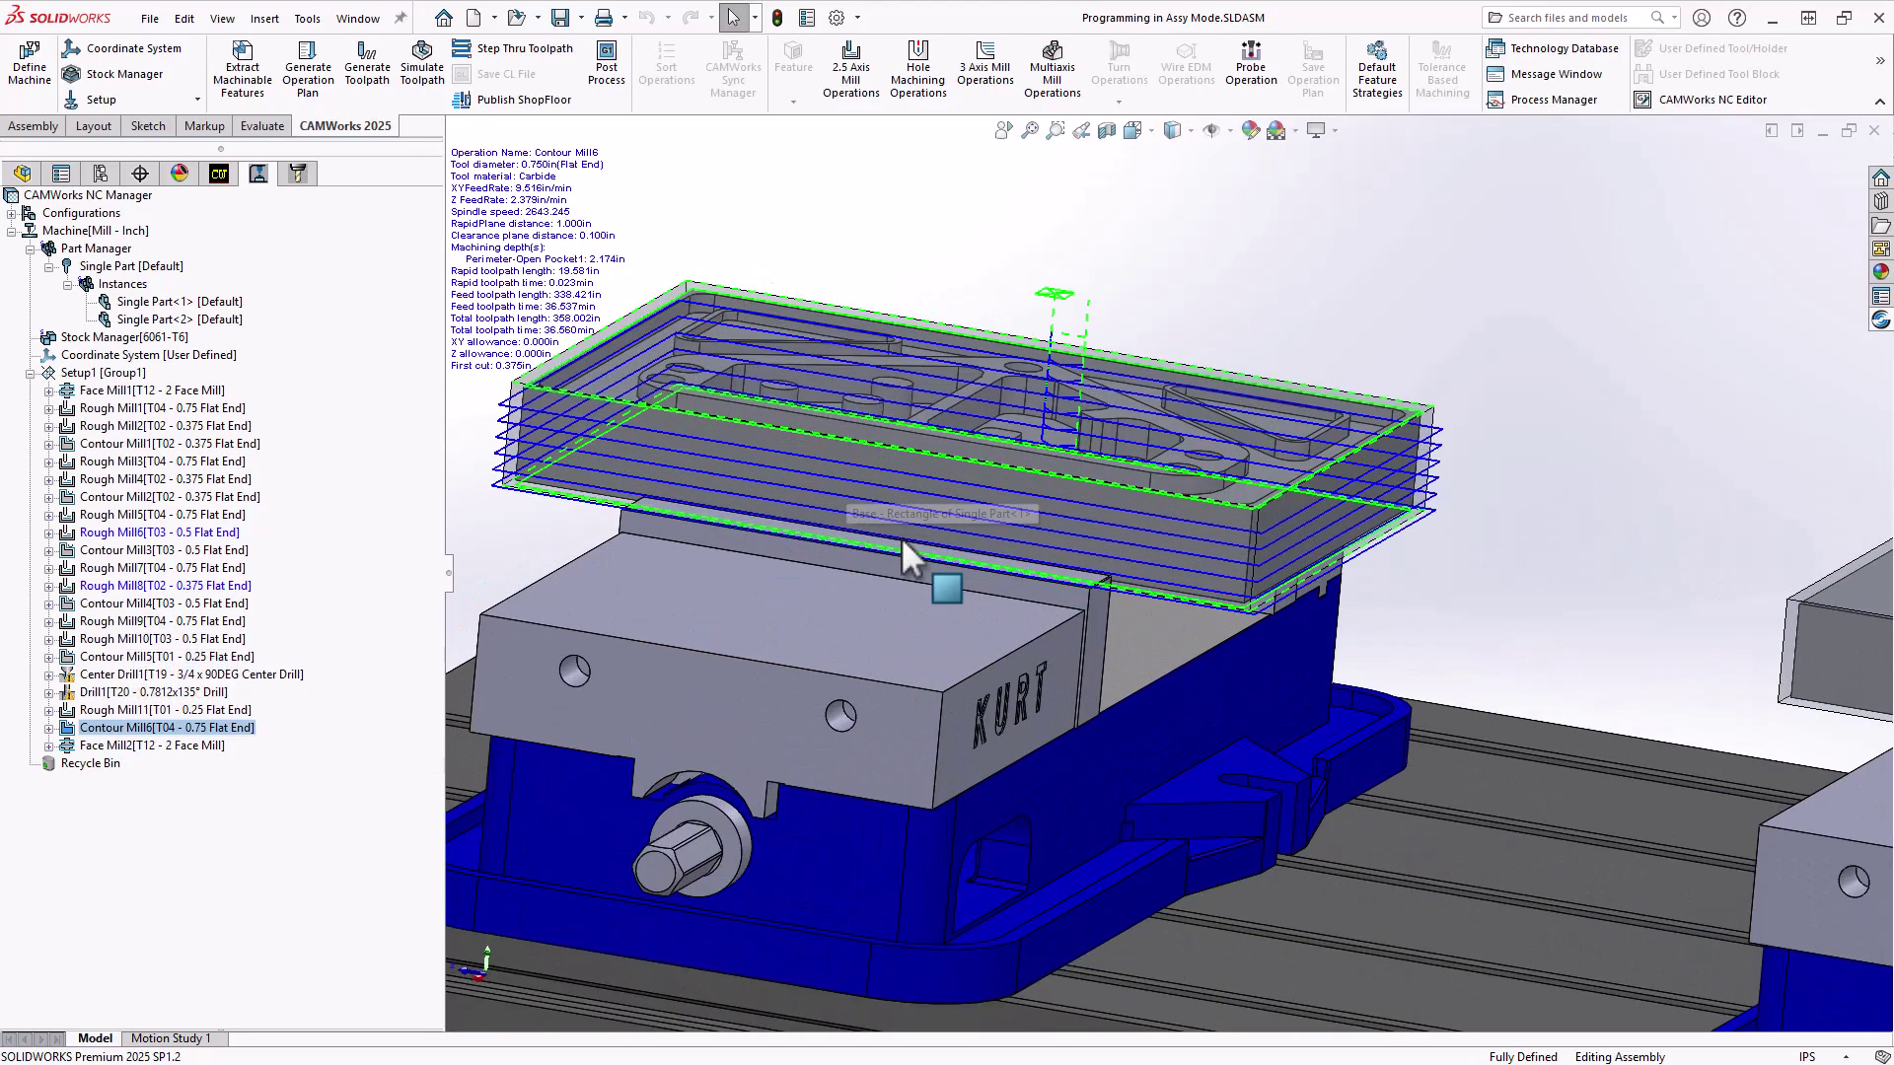
{"action": "scroll", "coordinate": [939, 578], "scroll_direction": "down", "scroll_amount": 5}
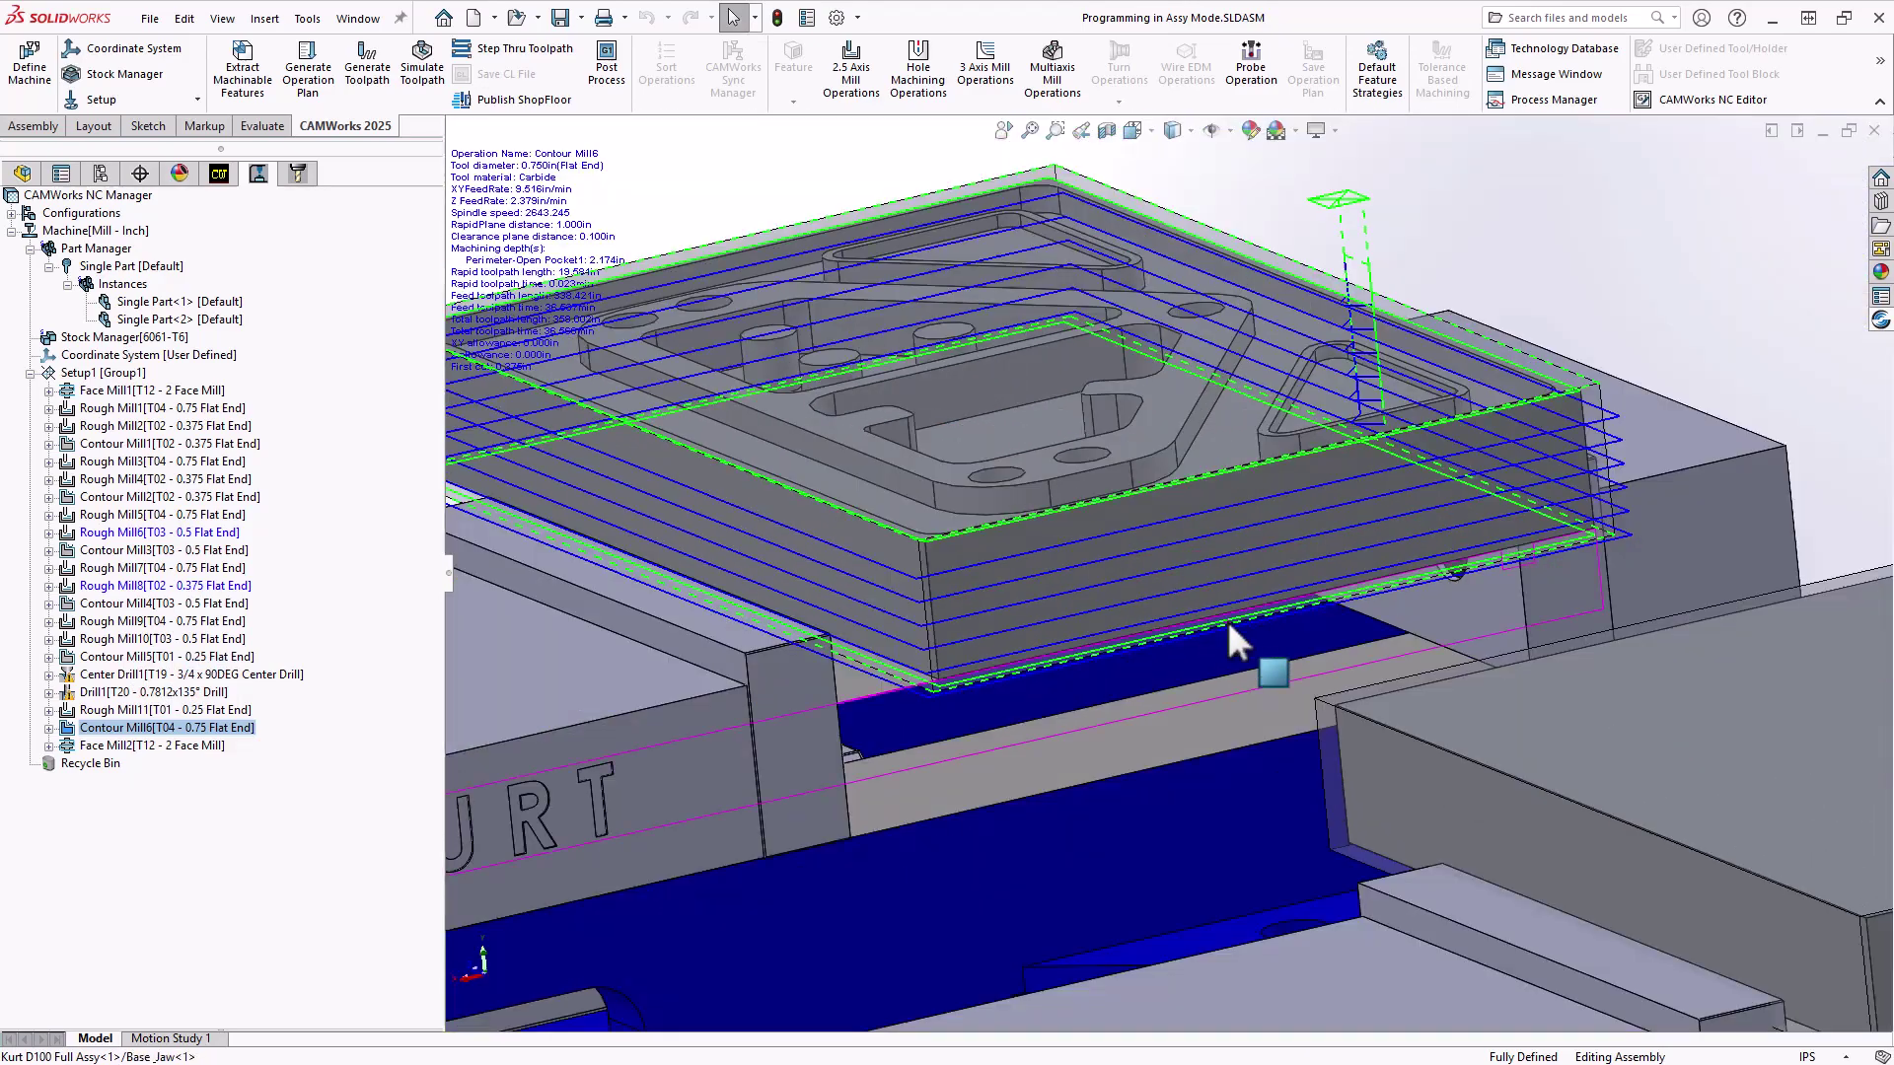
{"action": "middle_click_drag", "start_coordinate": [1227, 619], "coordinate": [1071, 436]}
{"action": "scroll", "coordinate": [1075, 438], "scroll_direction": "down", "scroll_amount": 3}
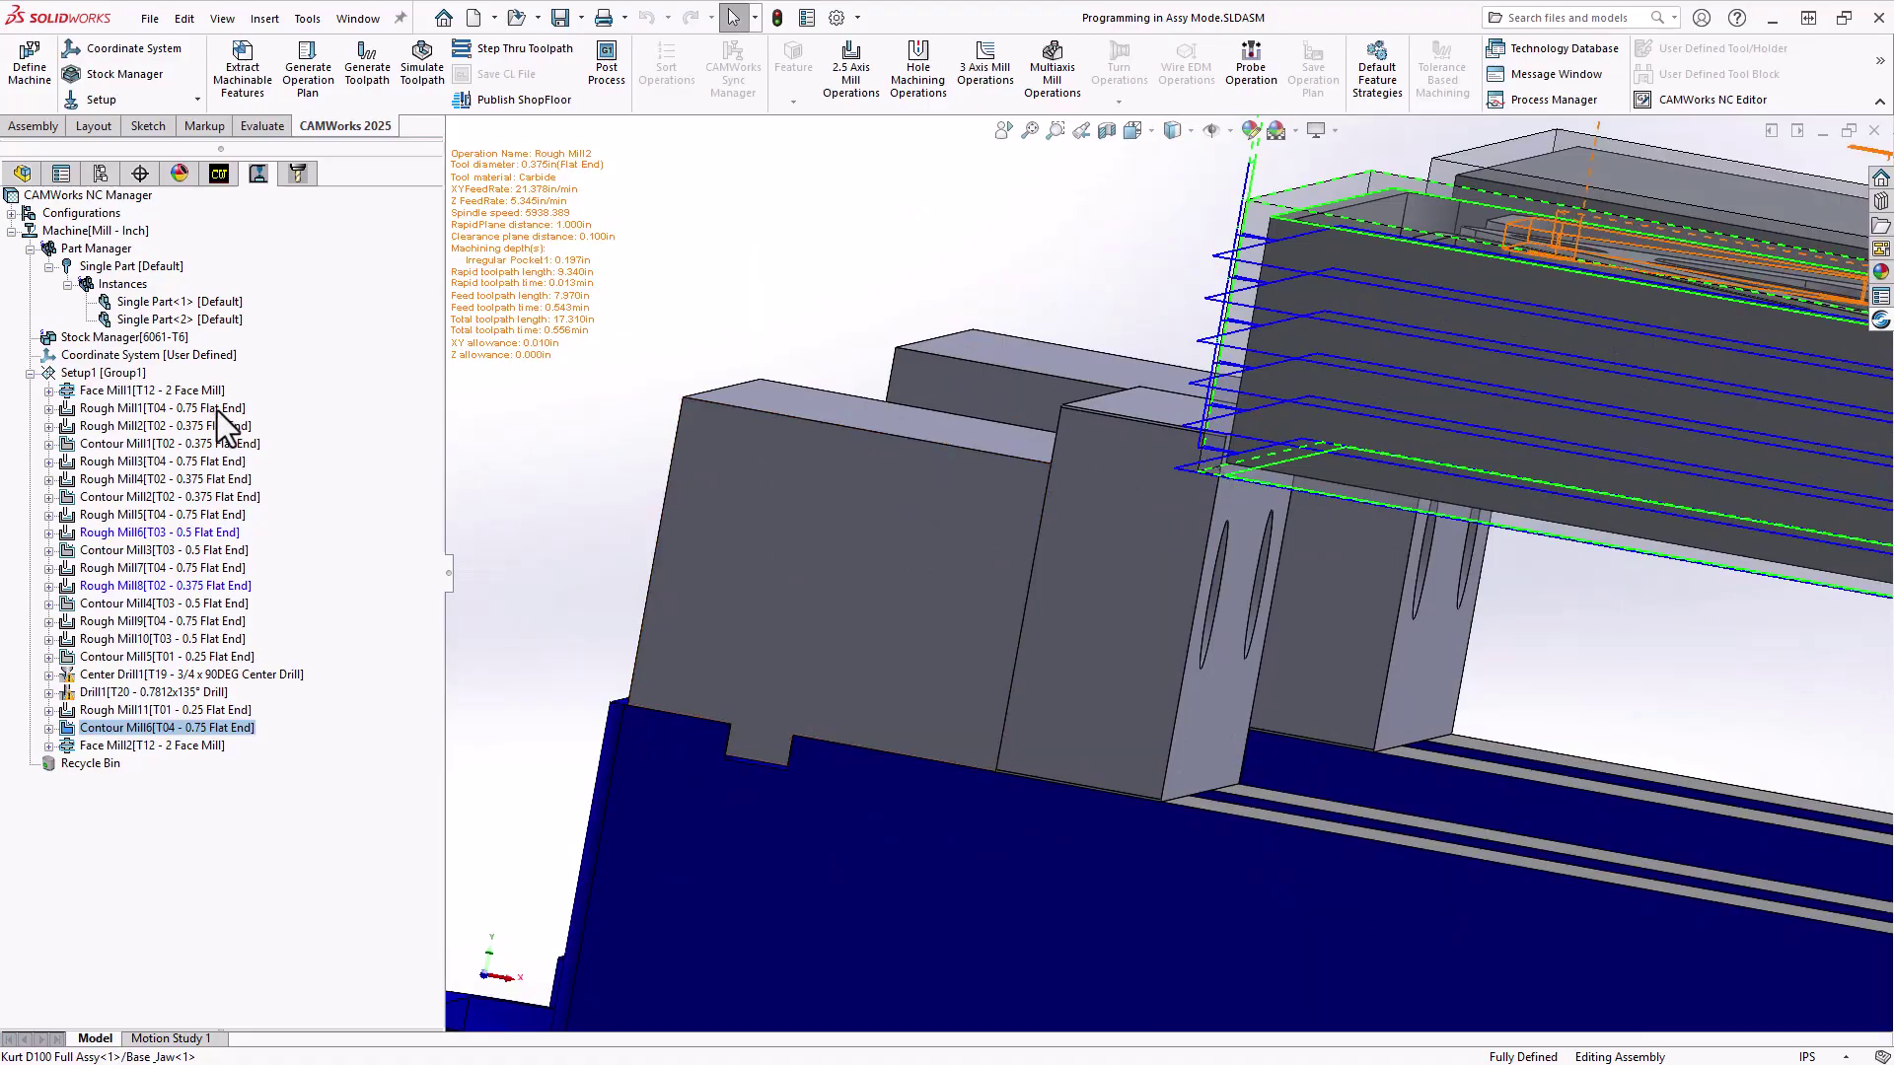
- Add the Base & Jaw of the first Kurt vise and the Moving Jaw and Base & Jaw of the second as Setup1 fixtures
{"action": "left_click", "coordinate": [74, 372]}
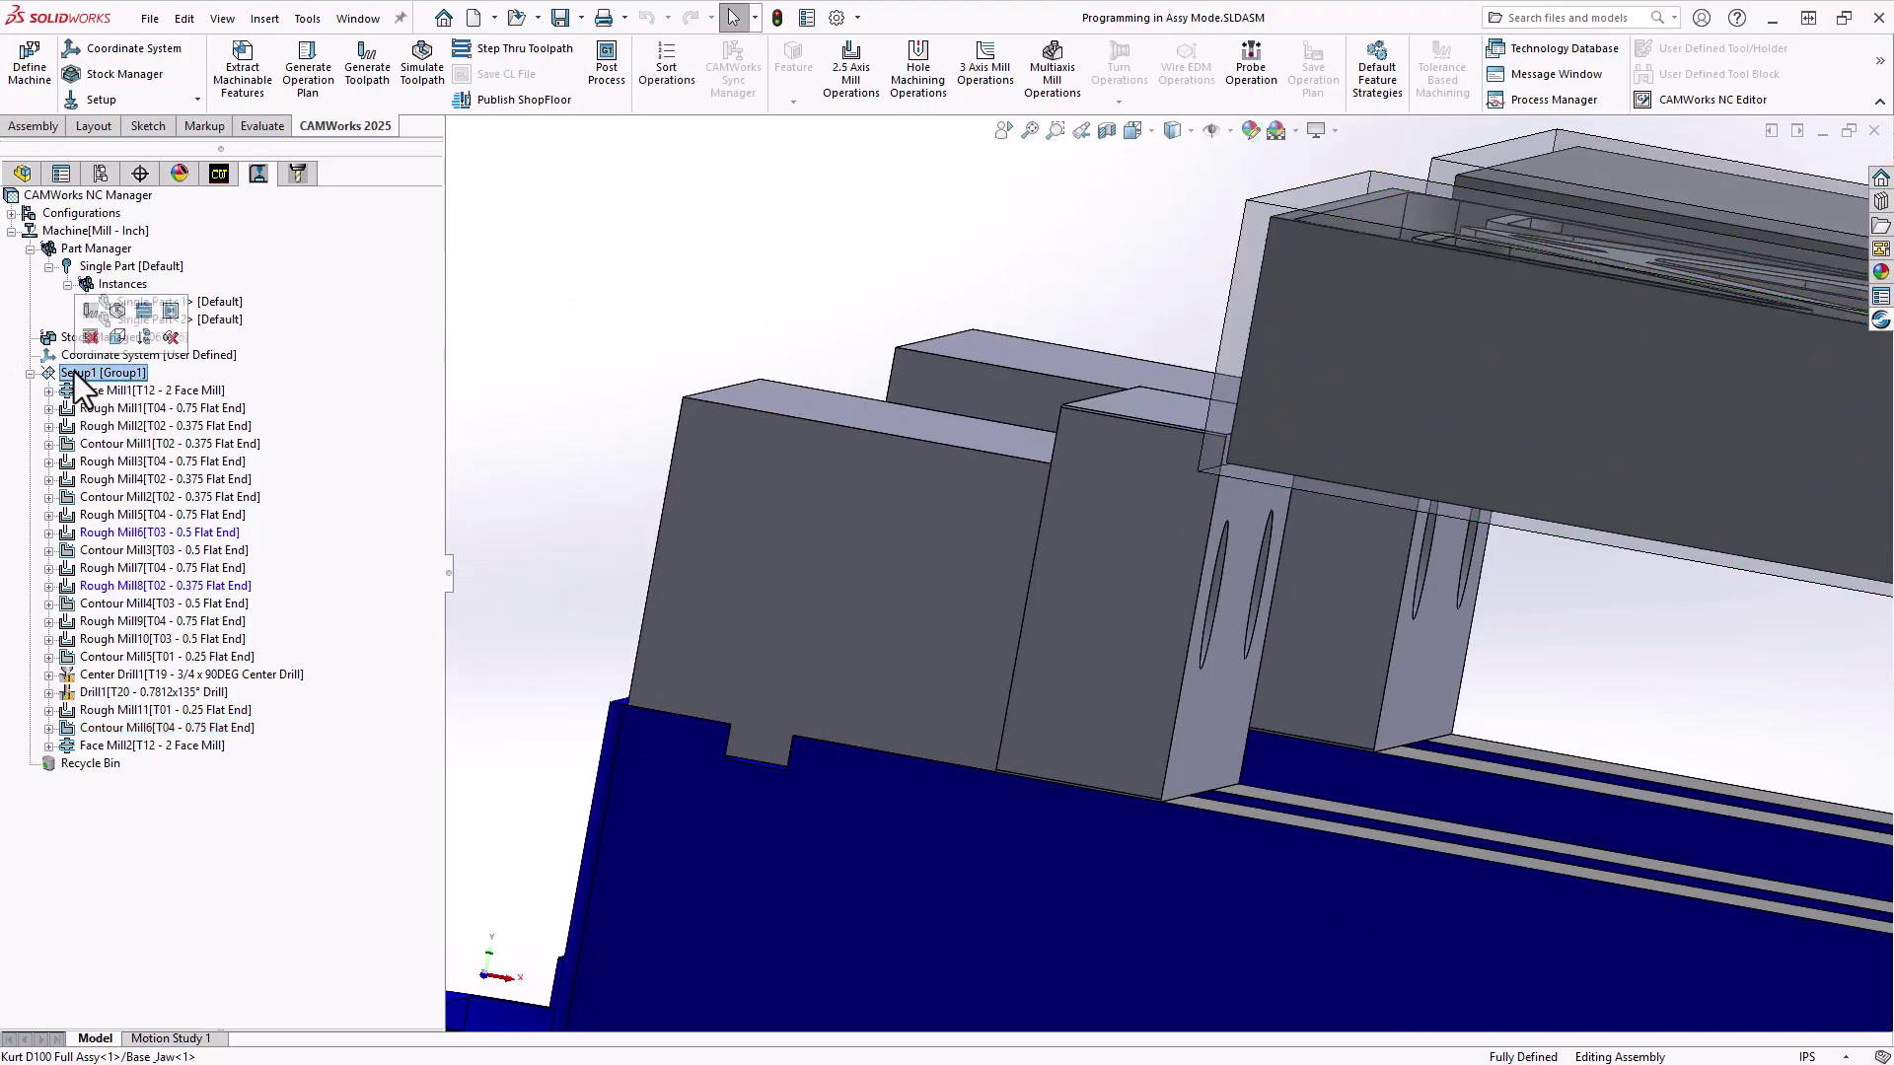
{"action": "double_click", "coordinate": [74, 372]}
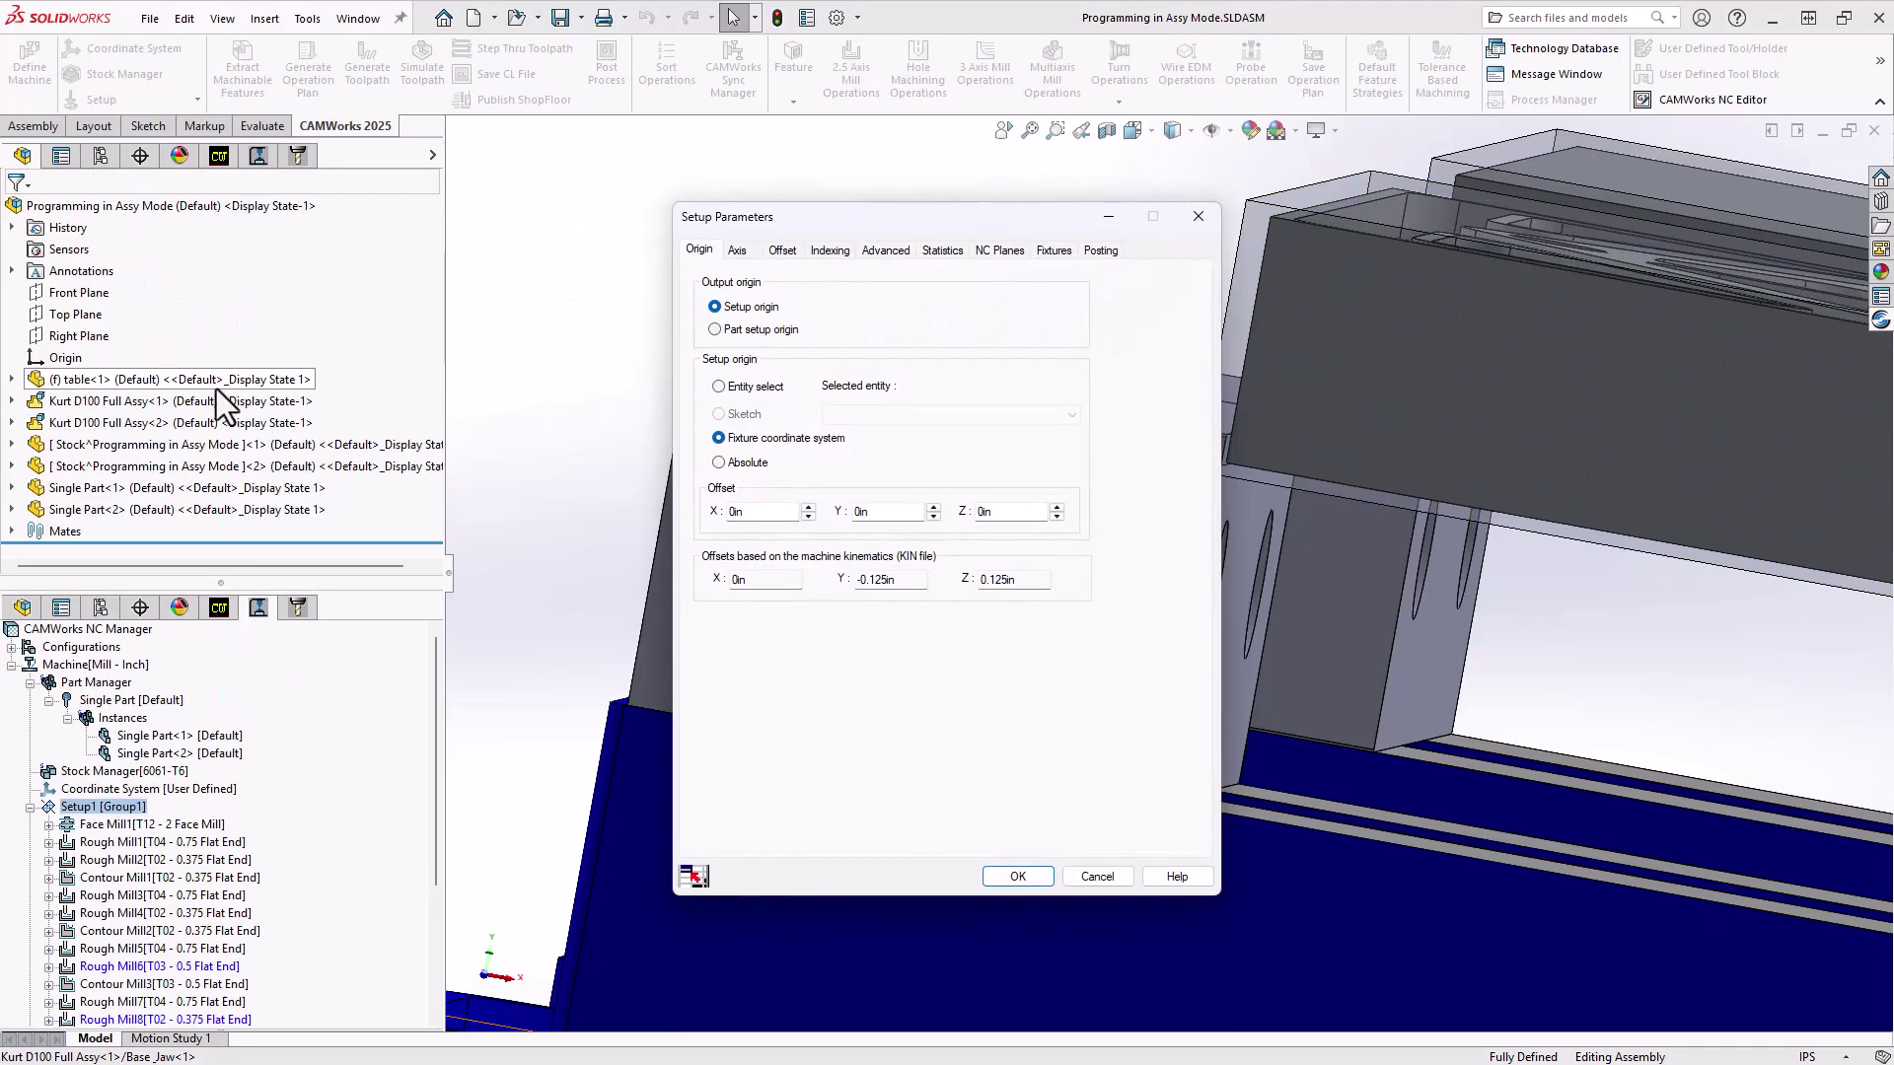
{"action": "left_click", "coordinate": [1054, 250]}
{"action": "scroll", "coordinate": [1312, 616], "scroll_direction": "up", "scroll_amount": 3}
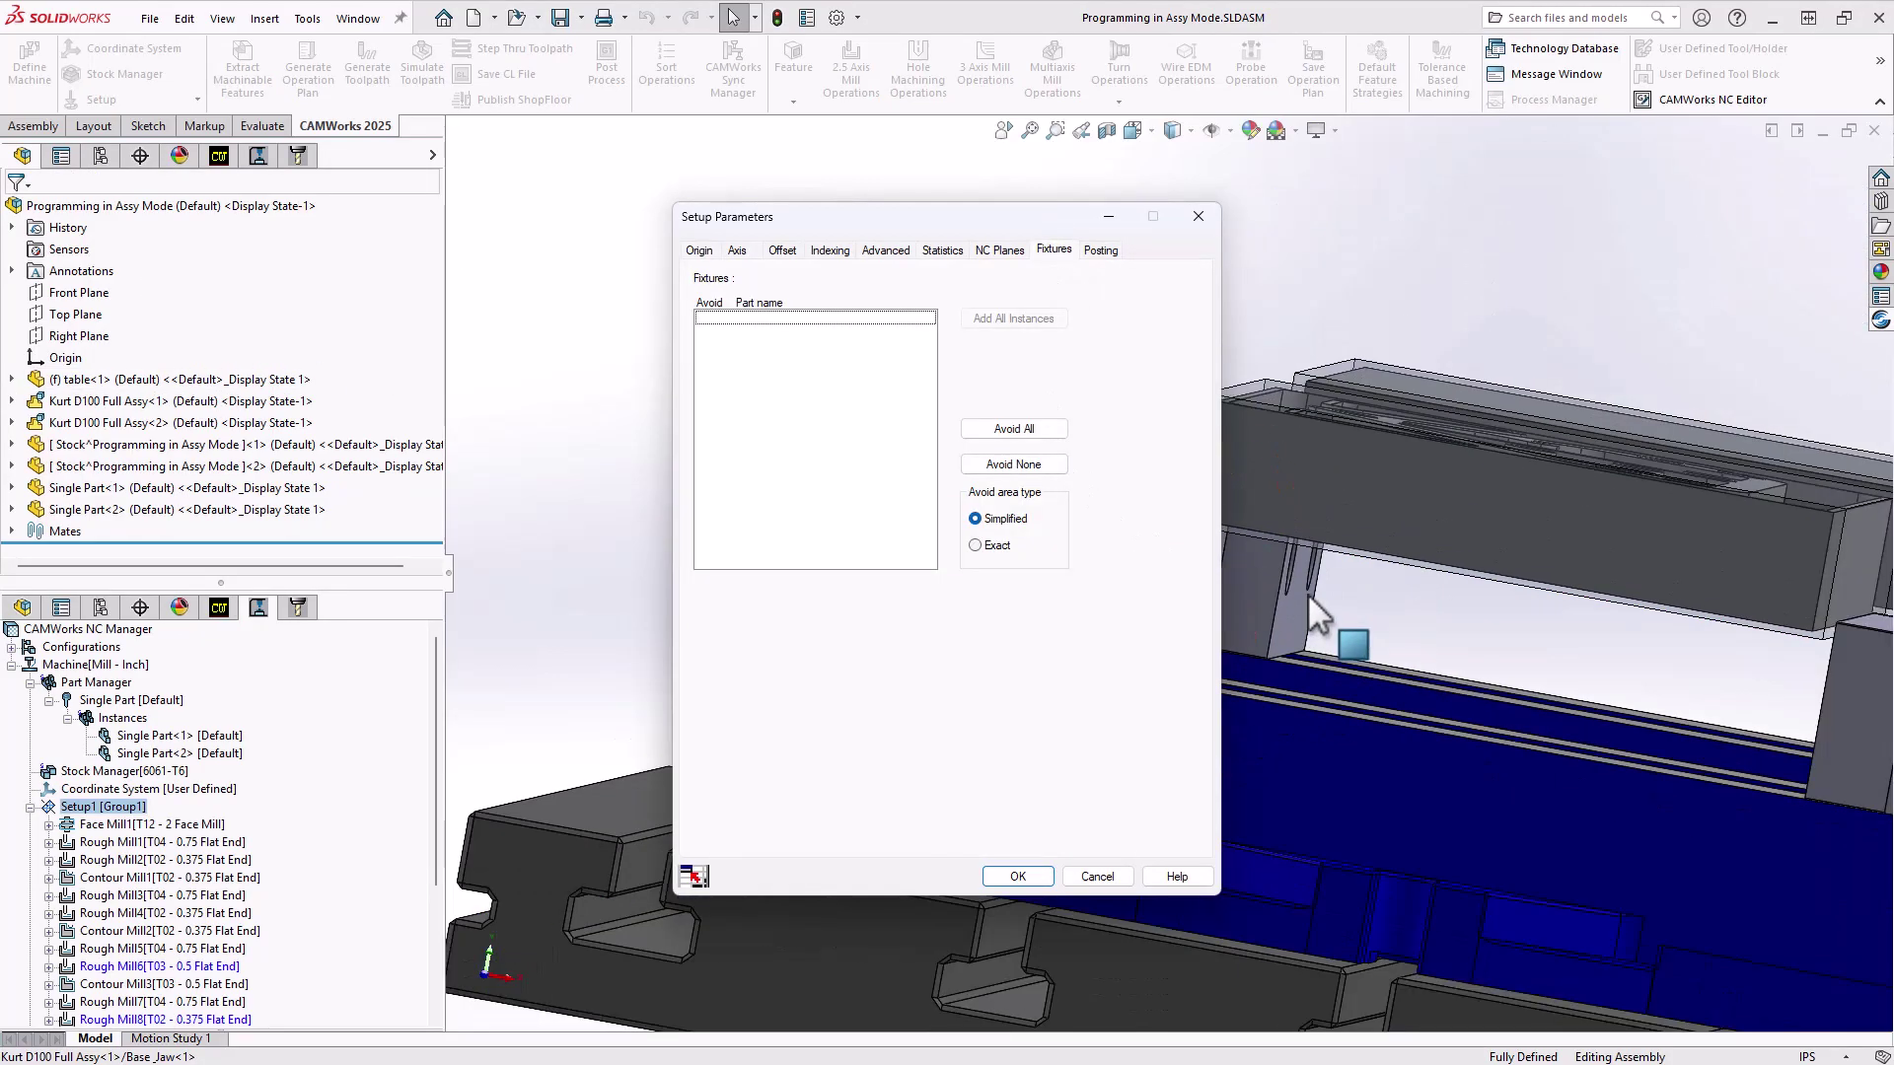
{"action": "scroll", "coordinate": [1353, 613], "scroll_direction": "up", "scroll_amount": 3}
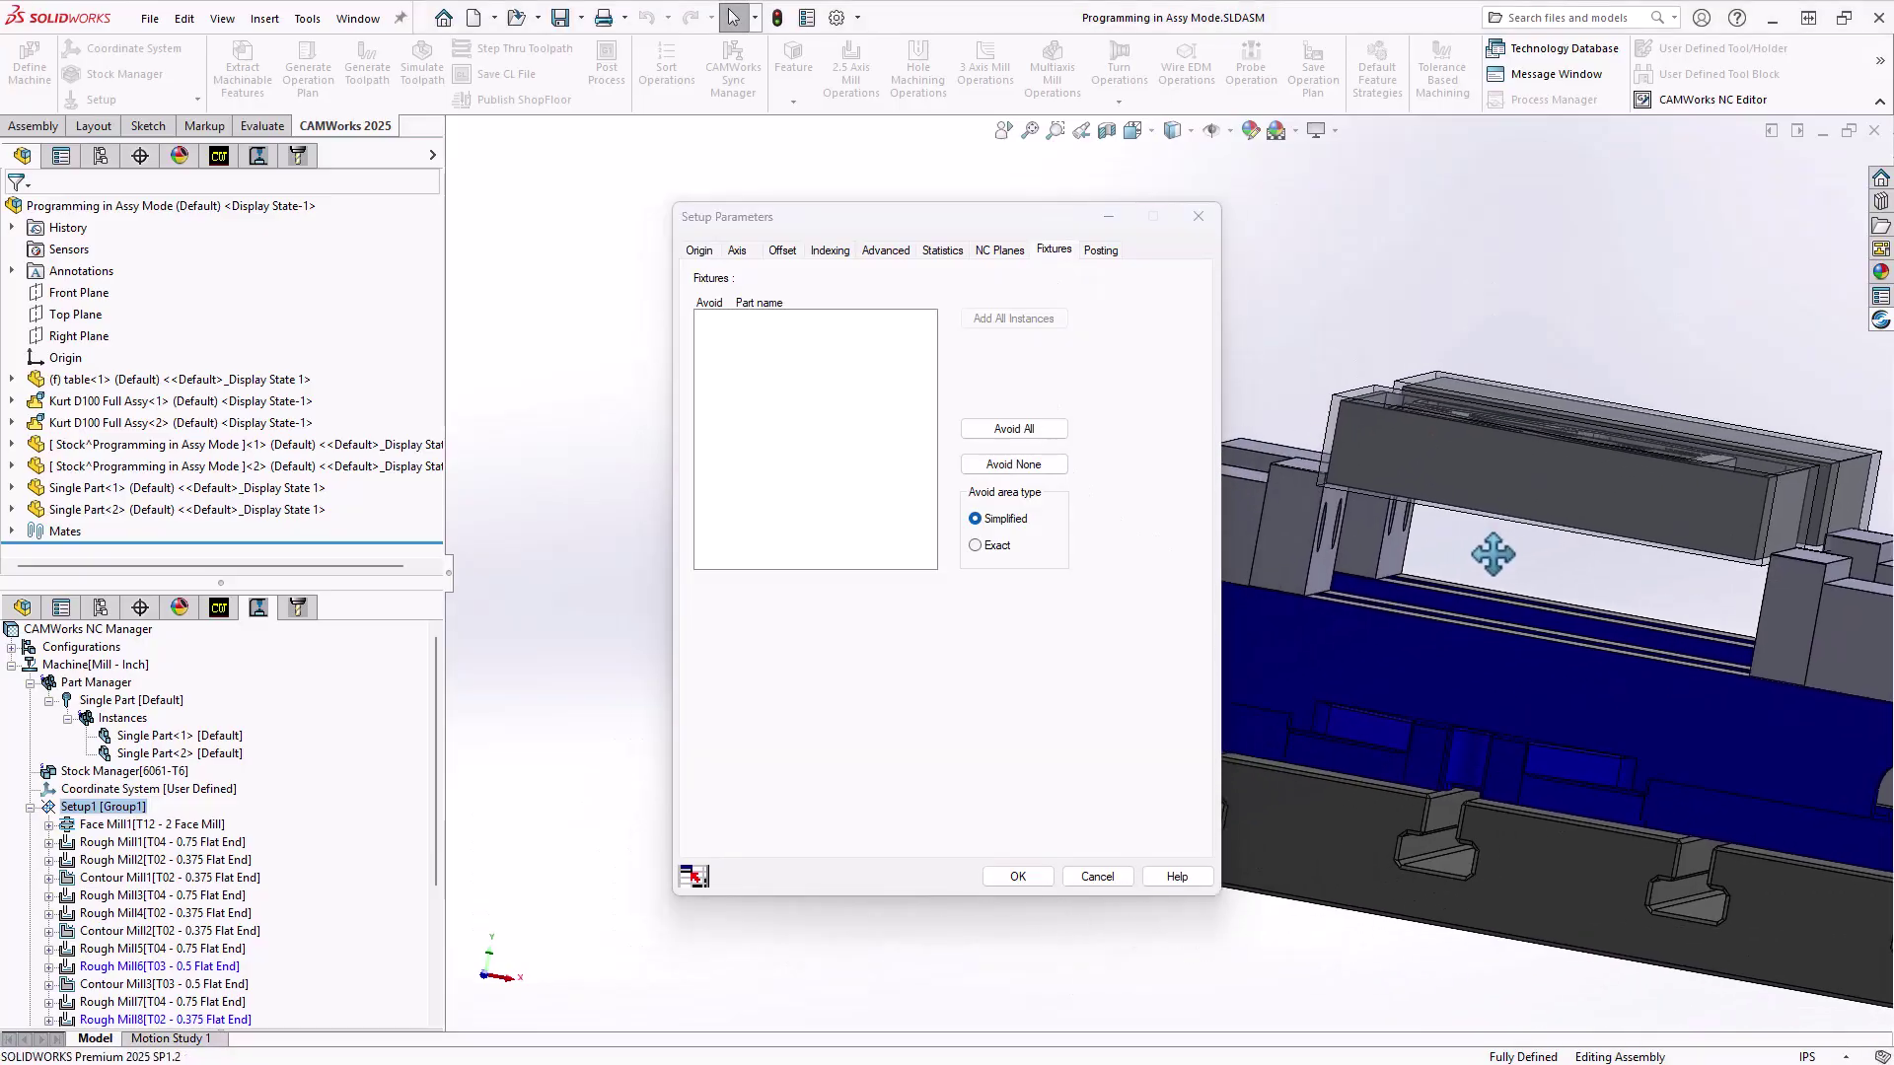
{"action": "left_click", "coordinate": [1290, 514]}
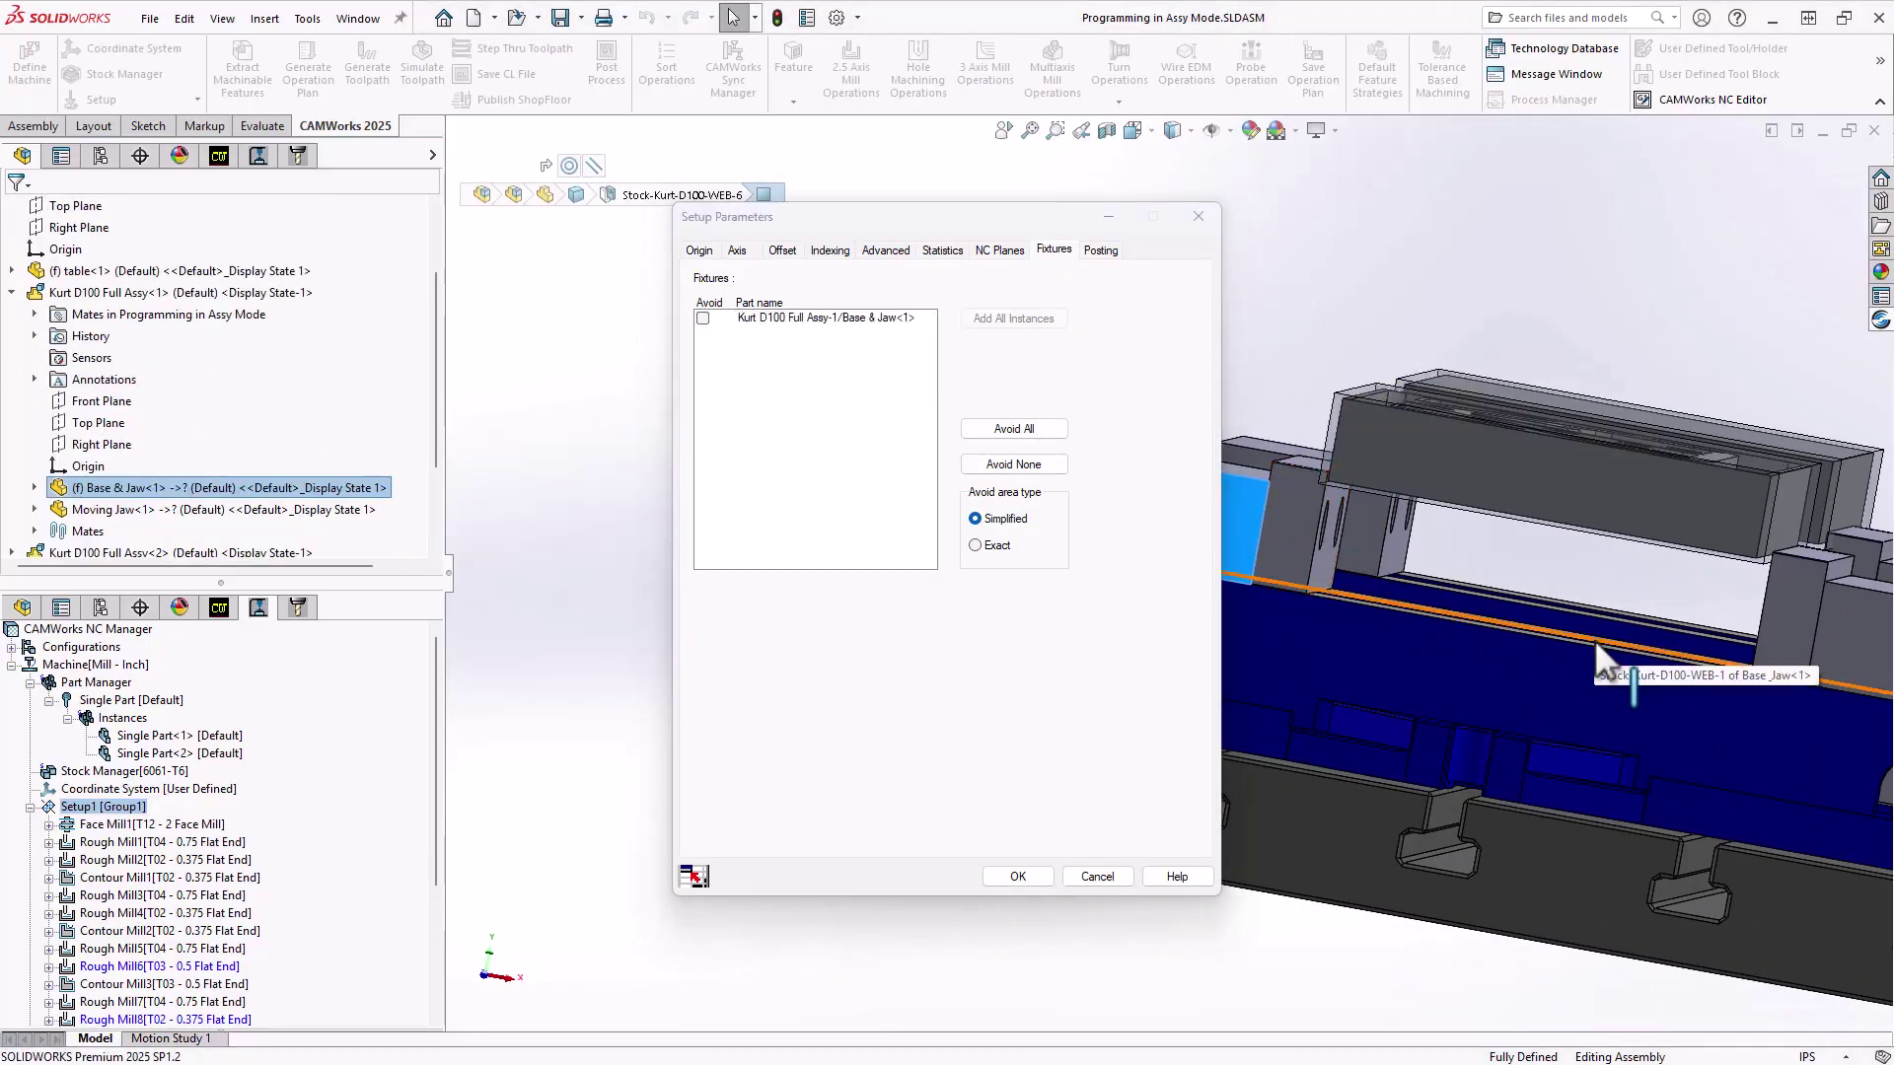
{"action": "scroll", "coordinate": [1608, 632], "scroll_direction": "up", "scroll_amount": 5}
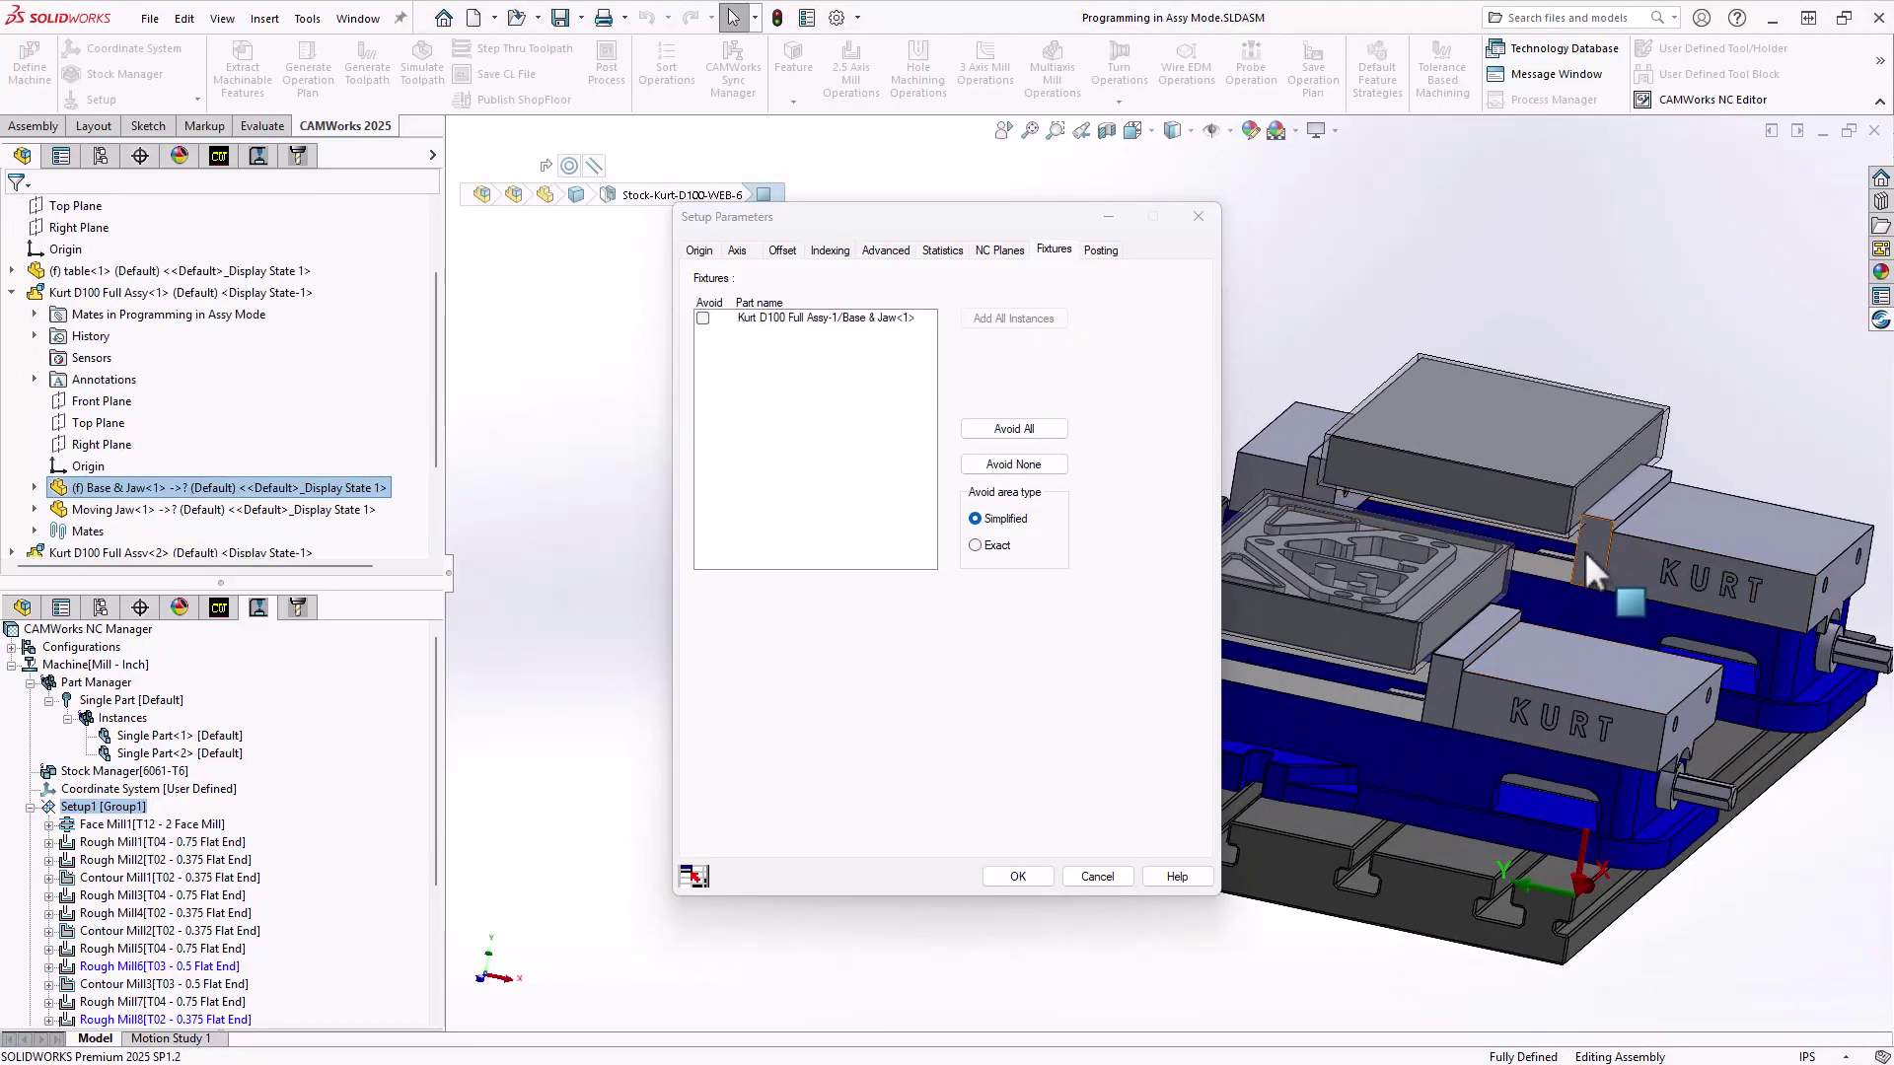
{"action": "left_click", "coordinate": [1584, 550]}
{"action": "left_click", "coordinate": [1270, 471]}
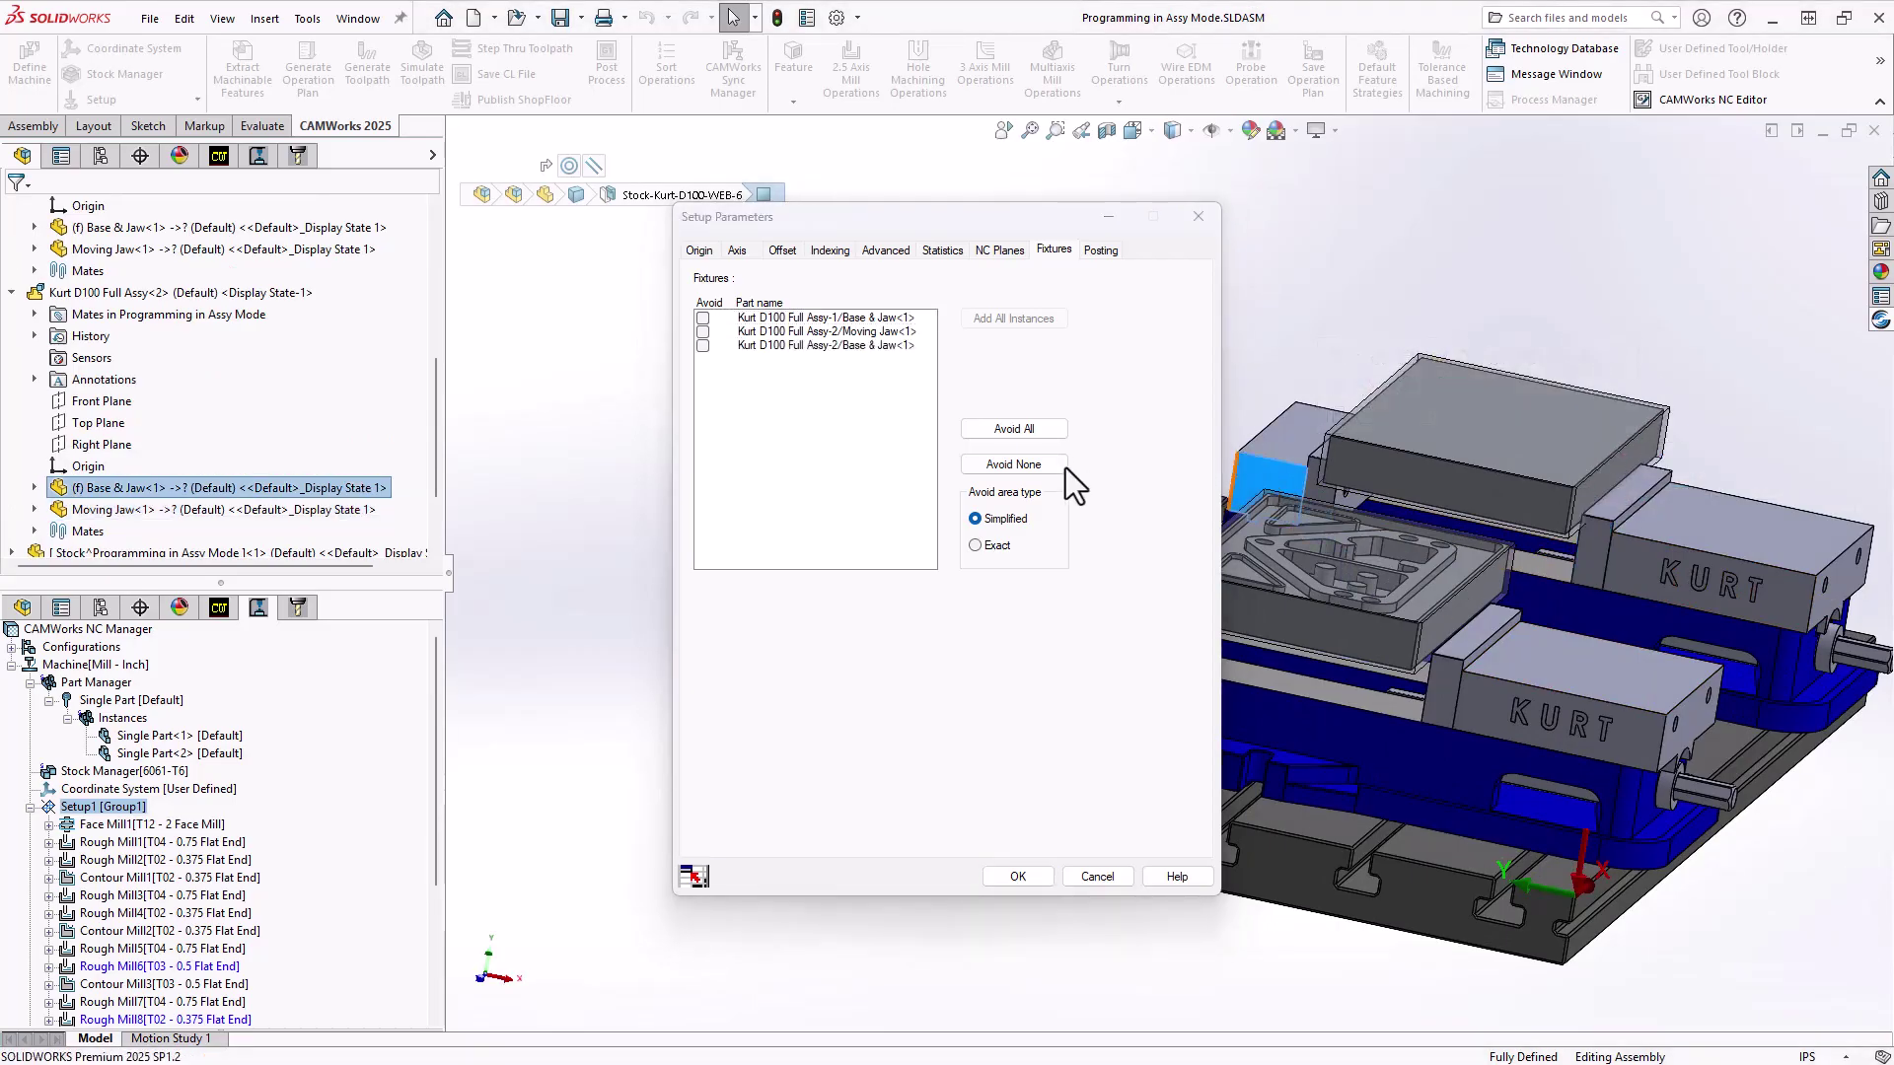
- Mark all listed Setup1 fixtures to be avoided, accept the setup parameters and regenerate the toolpaths
{"action": "left_click", "coordinate": [1036, 428]}
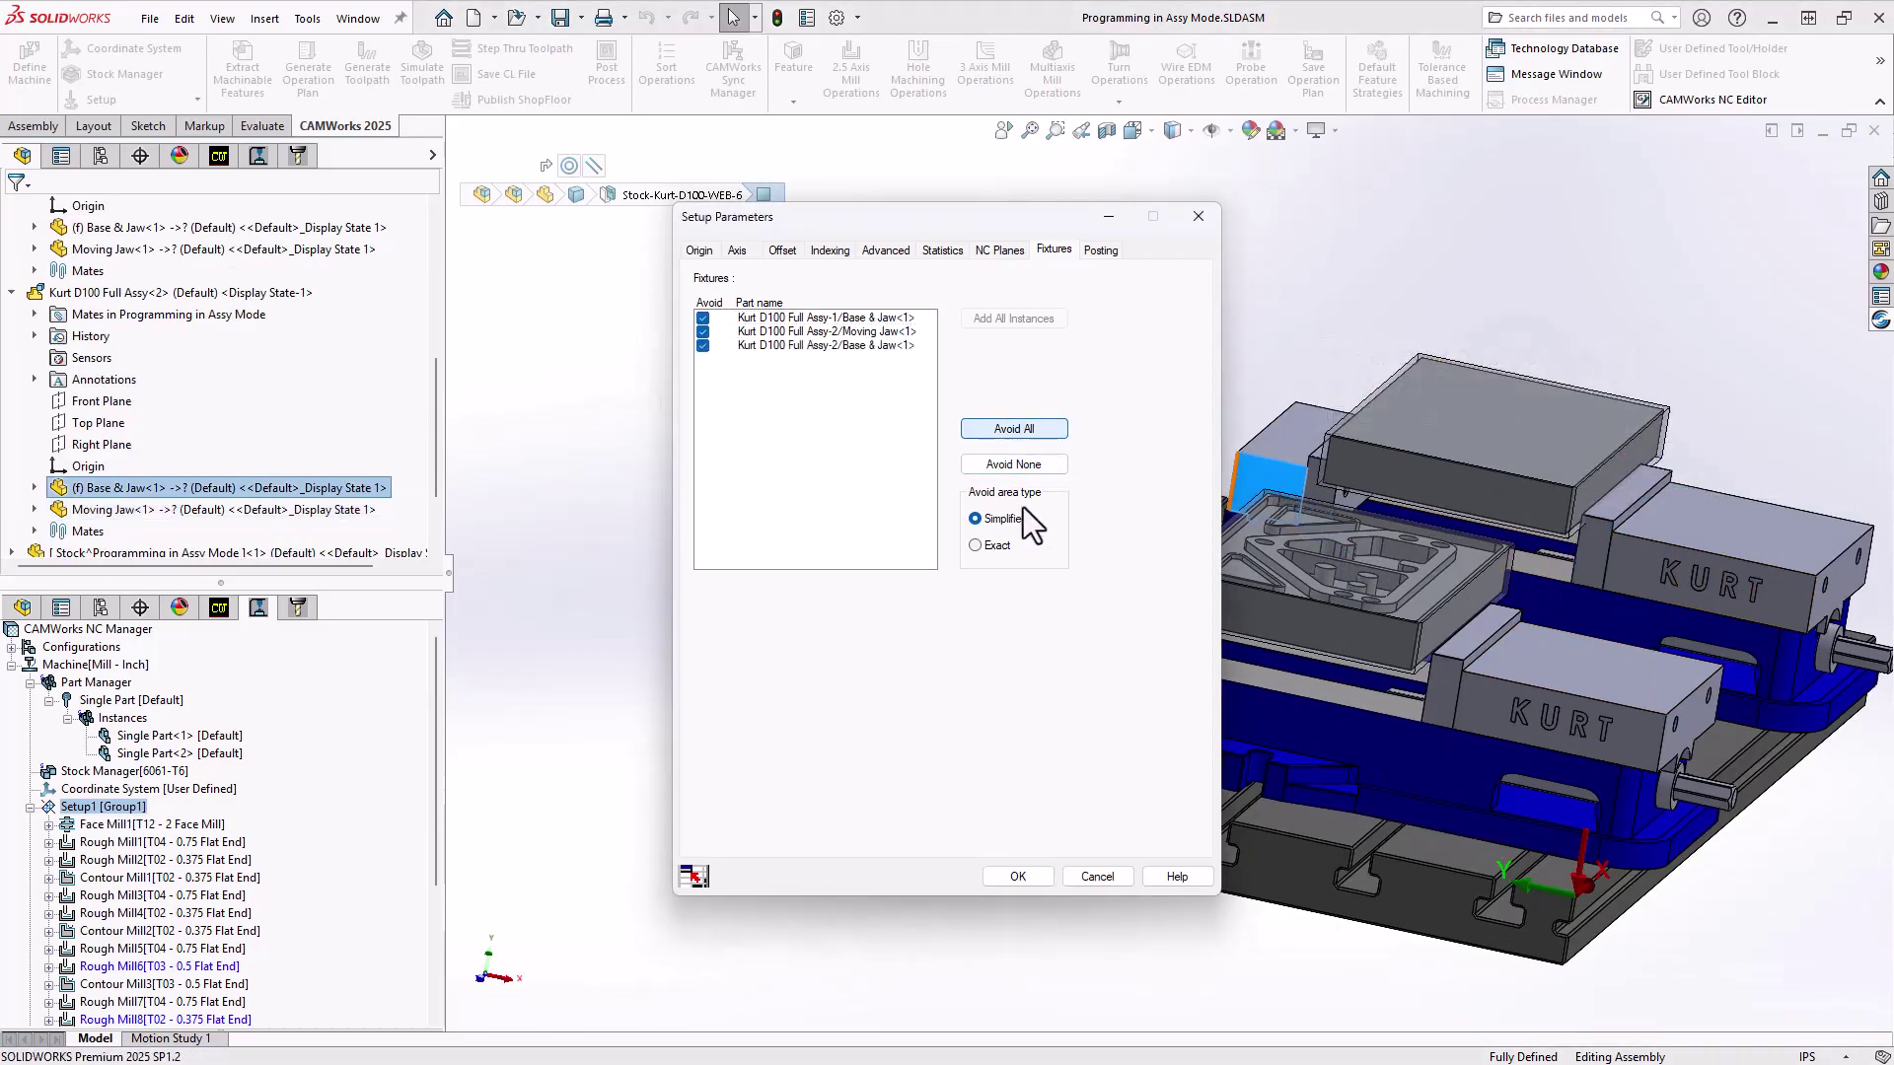
{"action": "left_click", "coordinate": [1016, 876]}
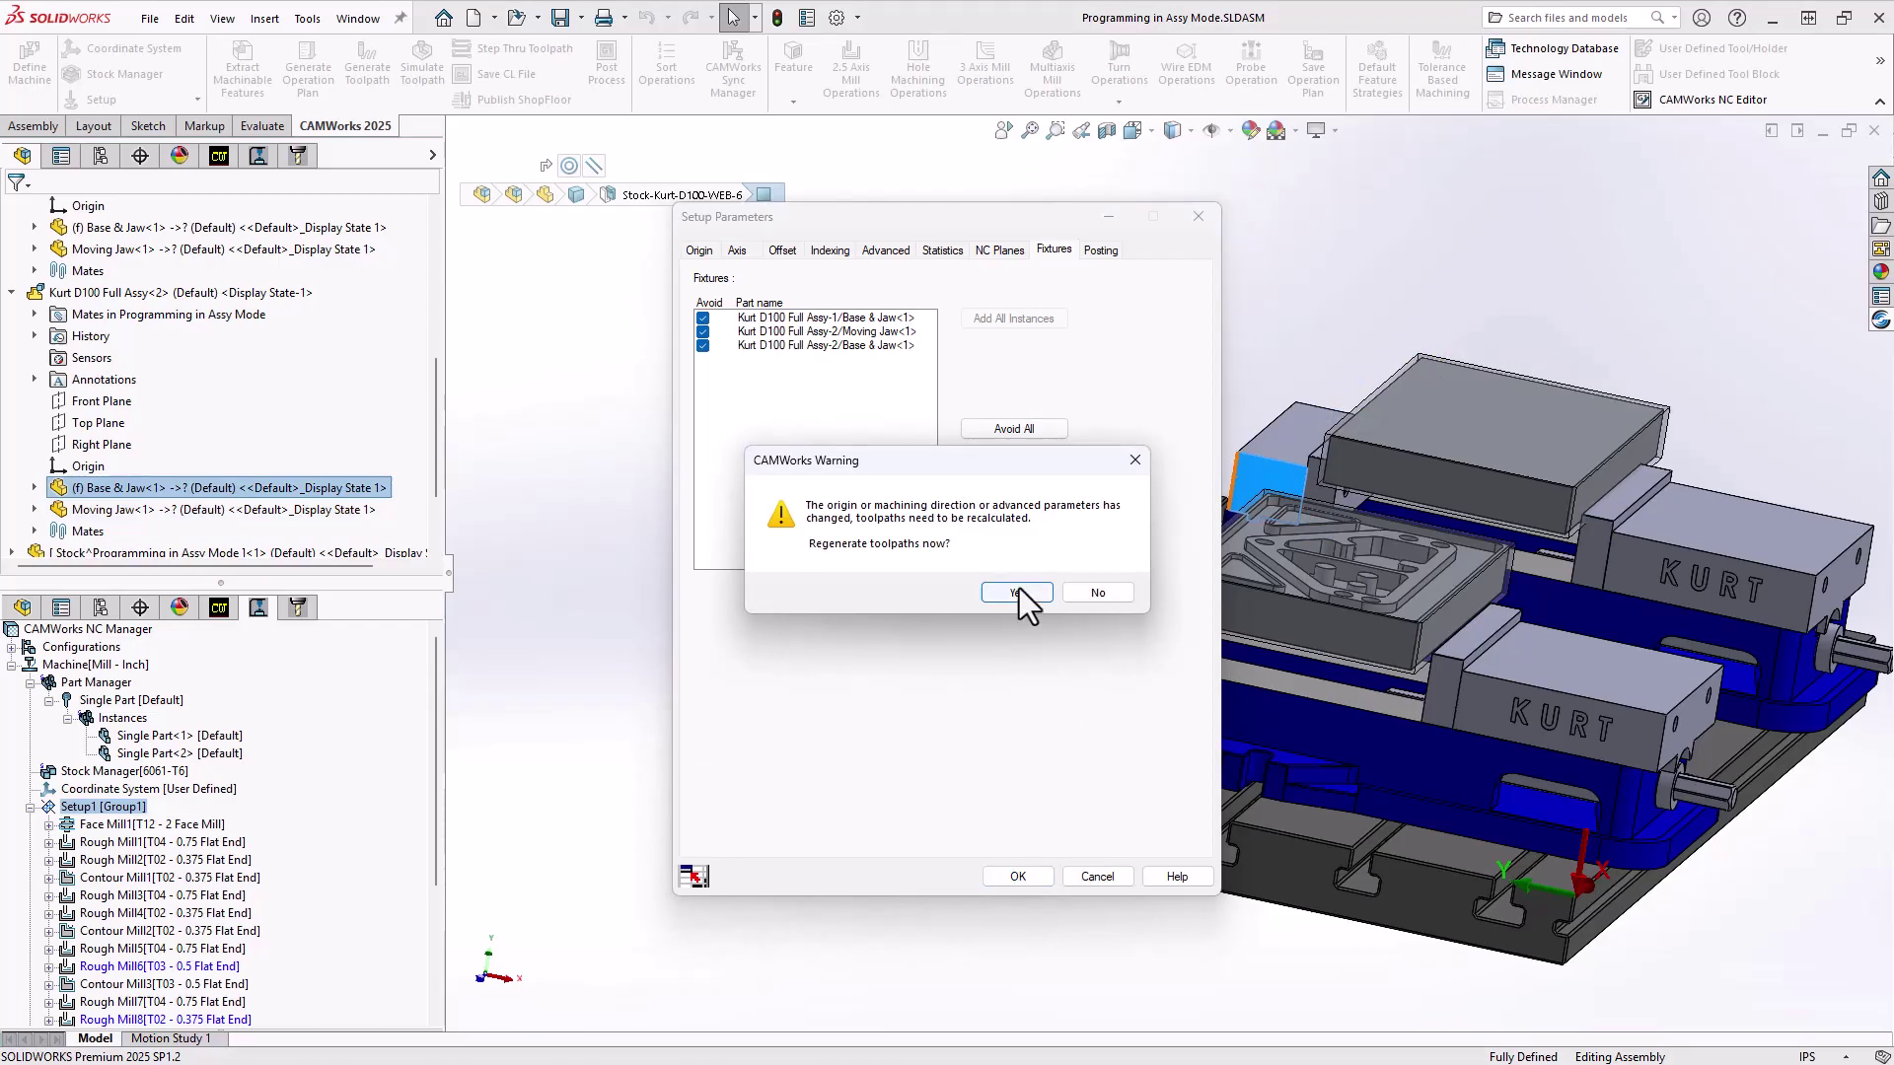
{"action": "left_click", "coordinate": [1016, 592]}
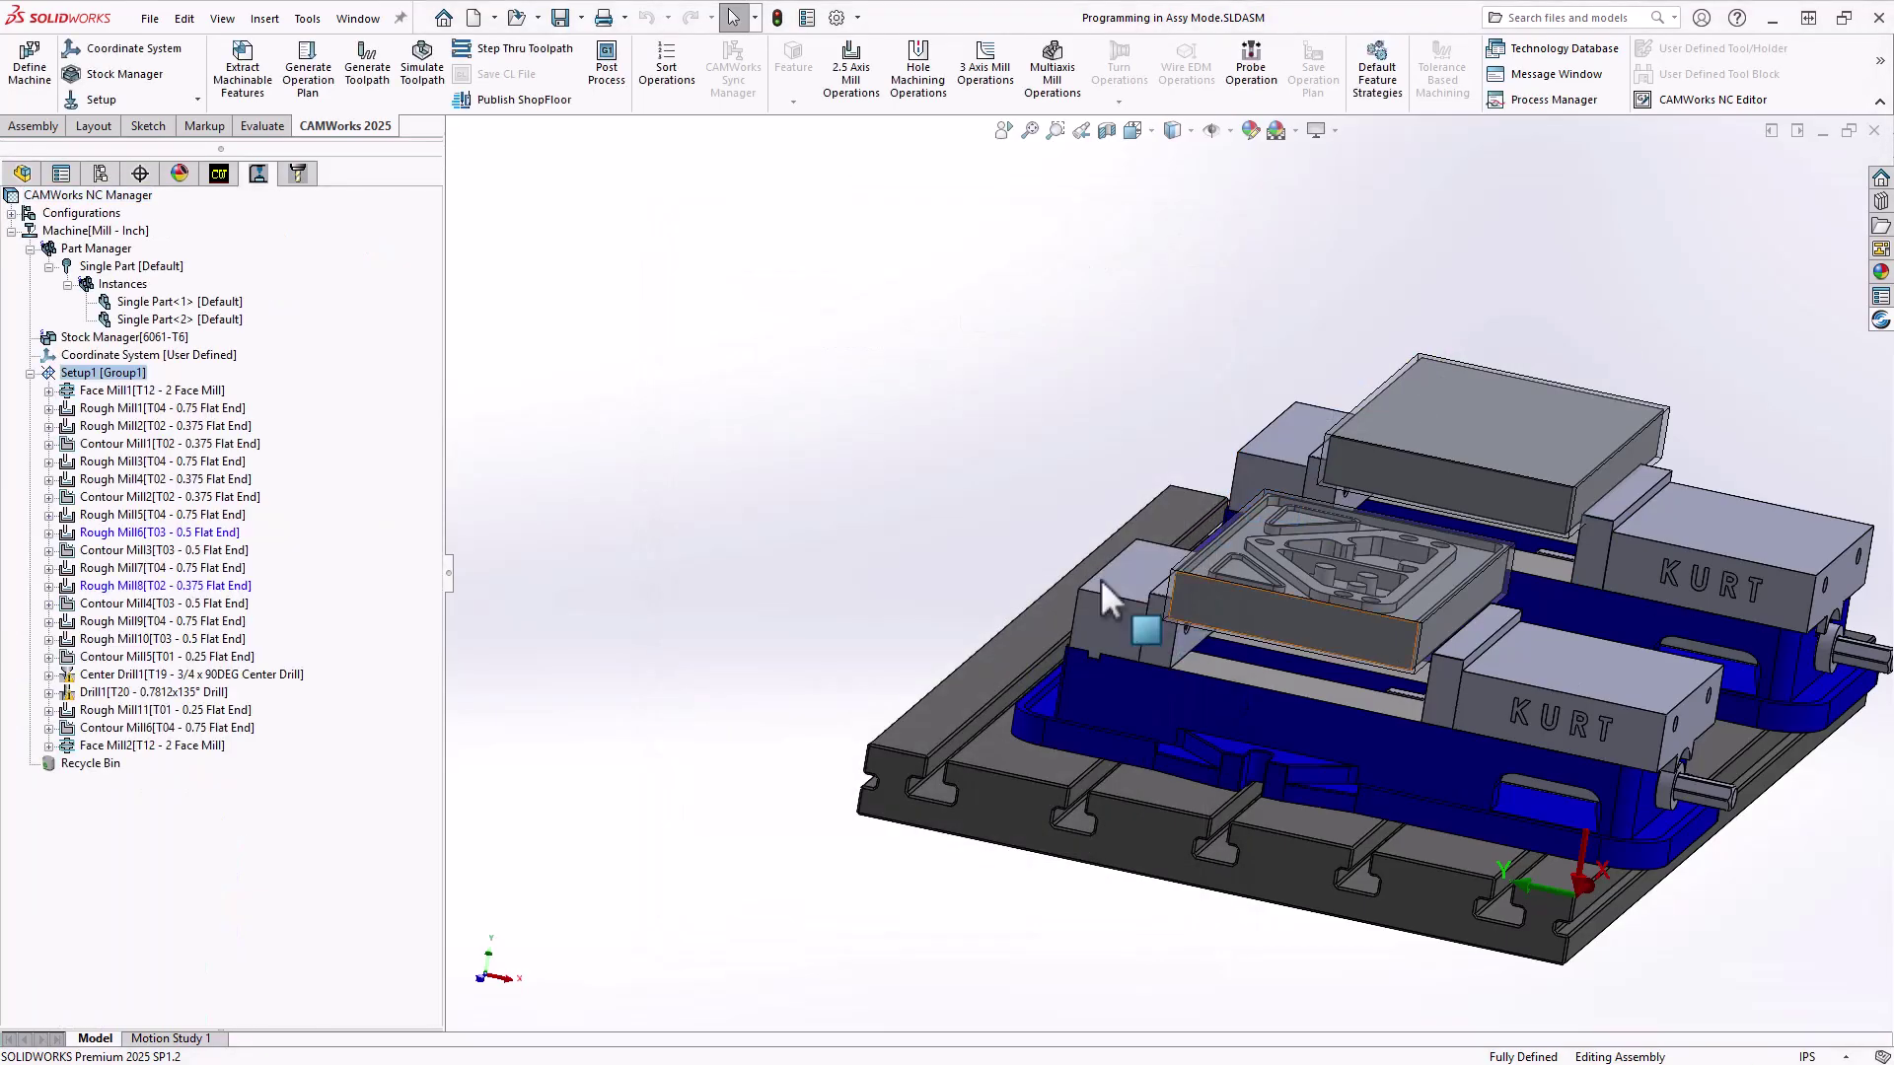
- Inspect the regenerated Contour Mill6 toolpath near the vise jaws, restore the isometric view and hide the toolpath display
{"action": "left_click", "coordinate": [148, 730]}
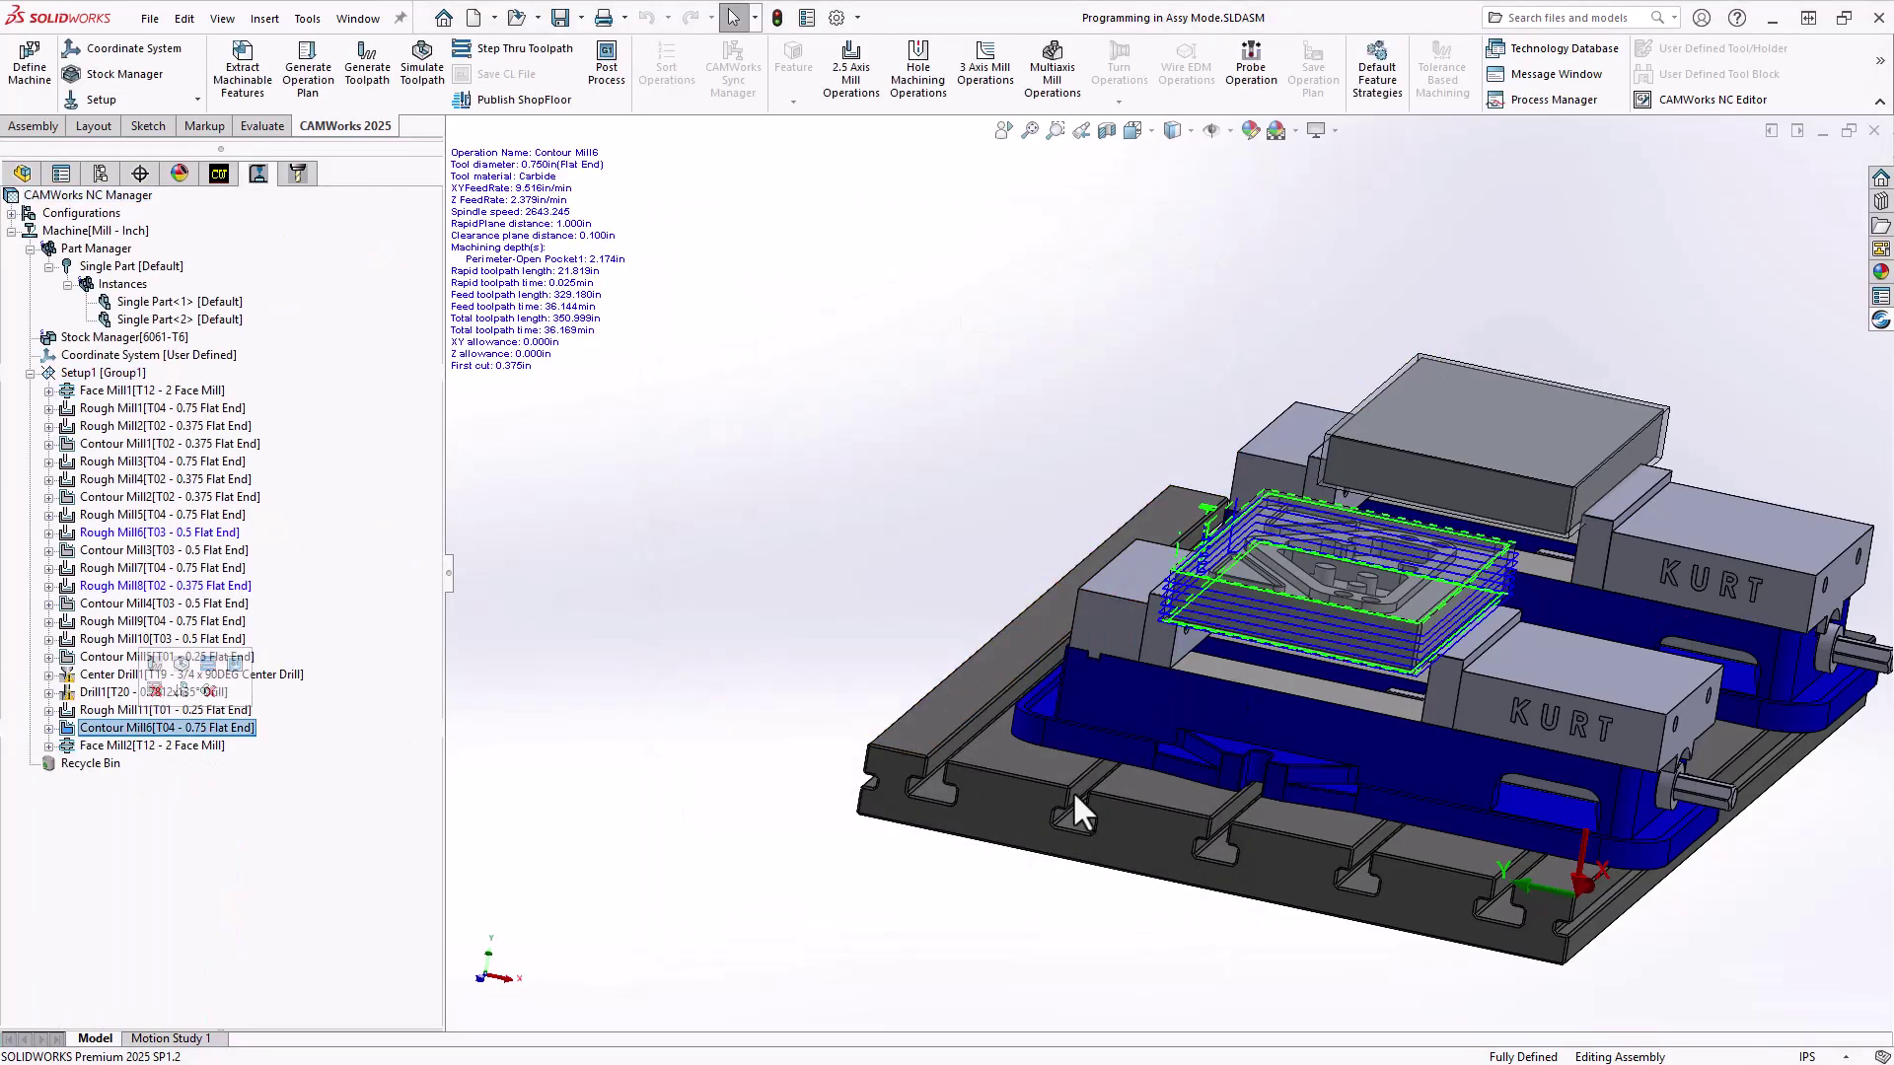
{"action": "scroll", "coordinate": [1421, 708], "scroll_direction": "down", "scroll_amount": 5}
{"action": "middle_click_drag", "start_coordinate": [1386, 632], "coordinate": [1460, 720]}
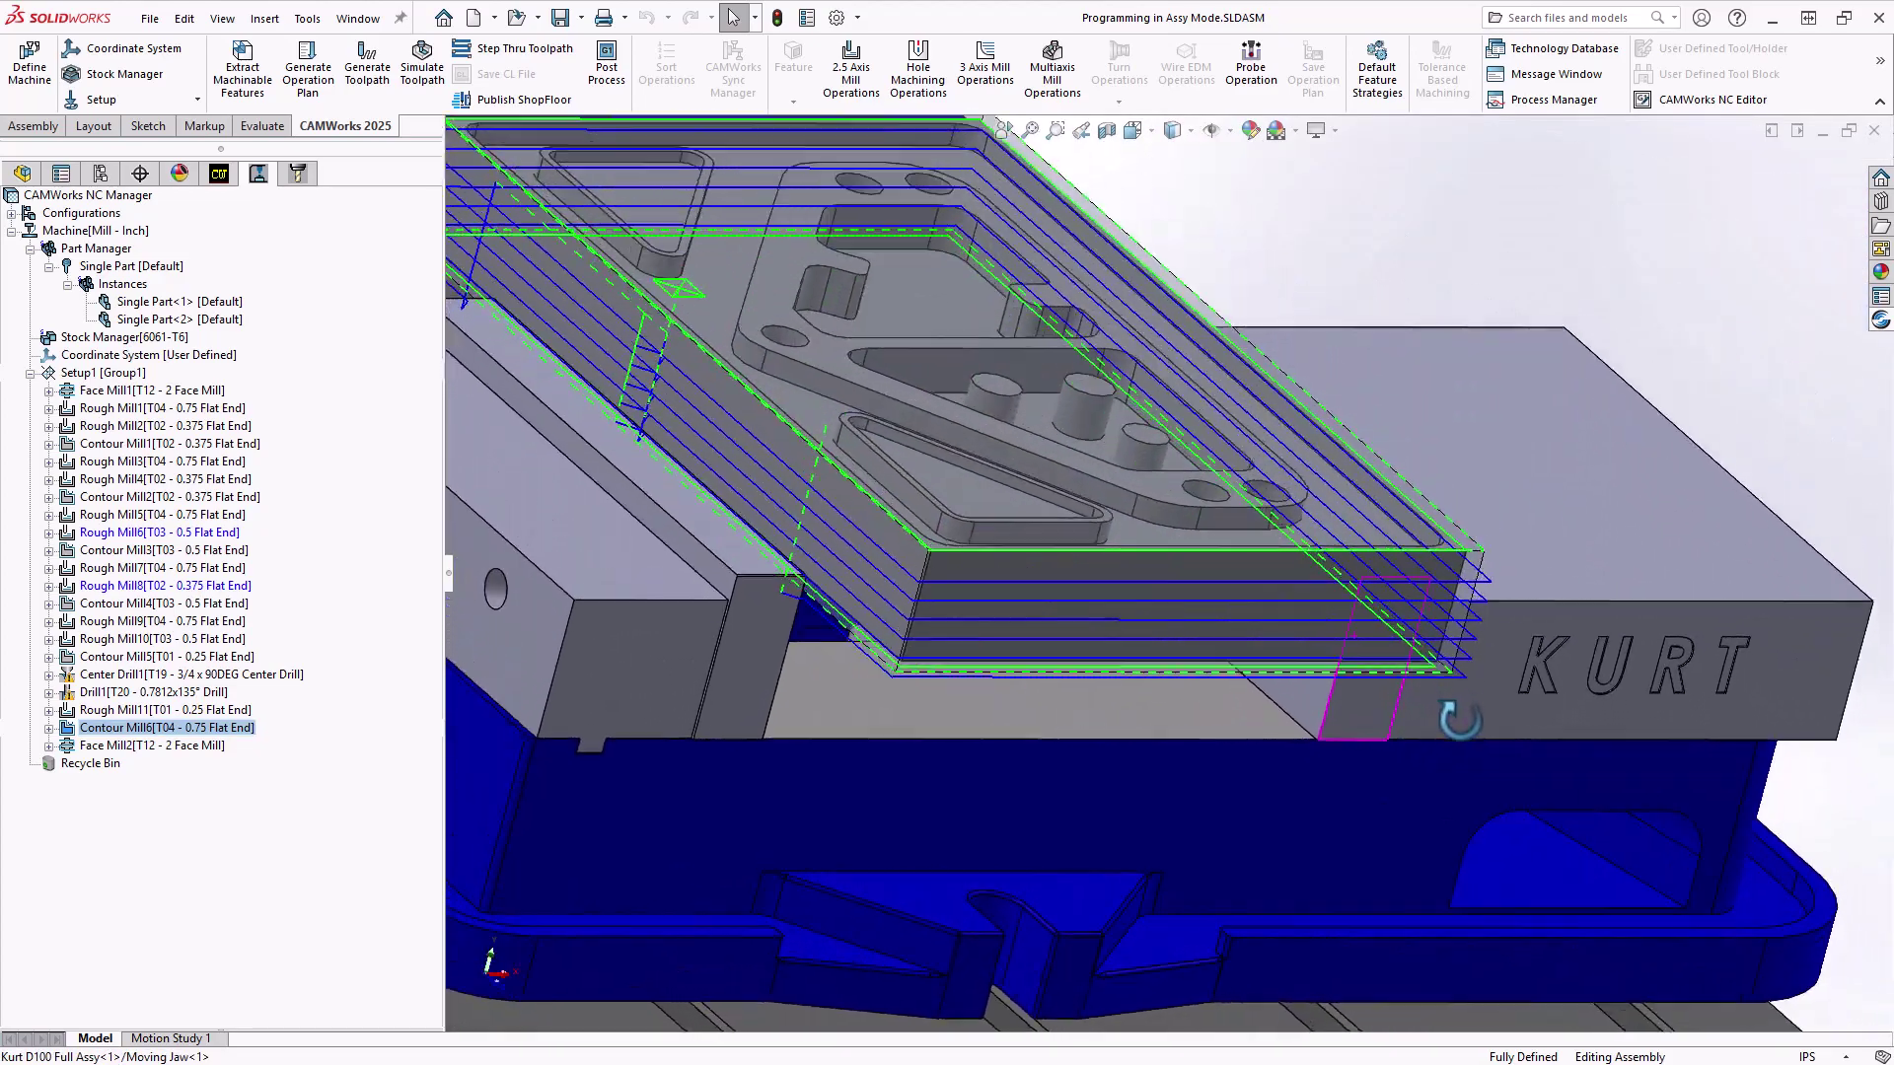
{"action": "scroll", "coordinate": [868, 616], "scroll_direction": "down", "scroll_amount": 10}
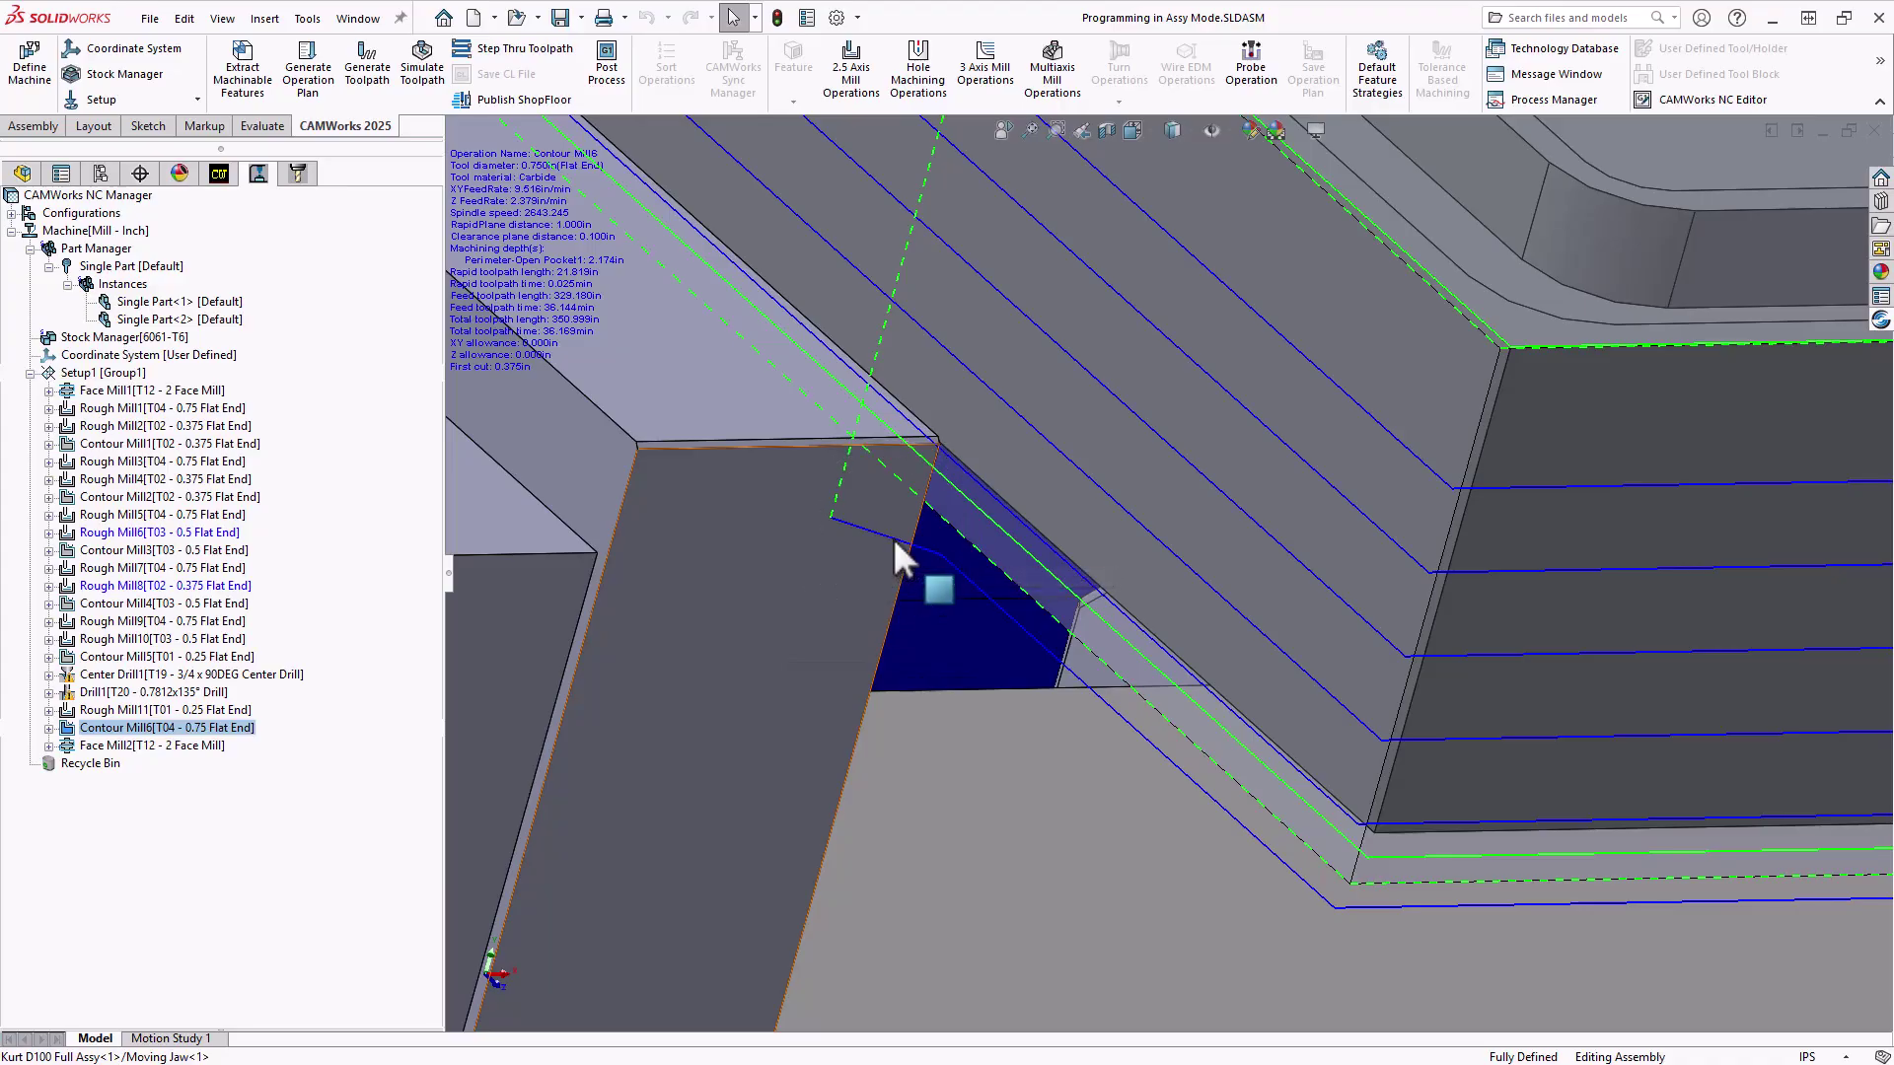
{"action": "scroll", "coordinate": [892, 536], "scroll_direction": "up", "scroll_amount": 10}
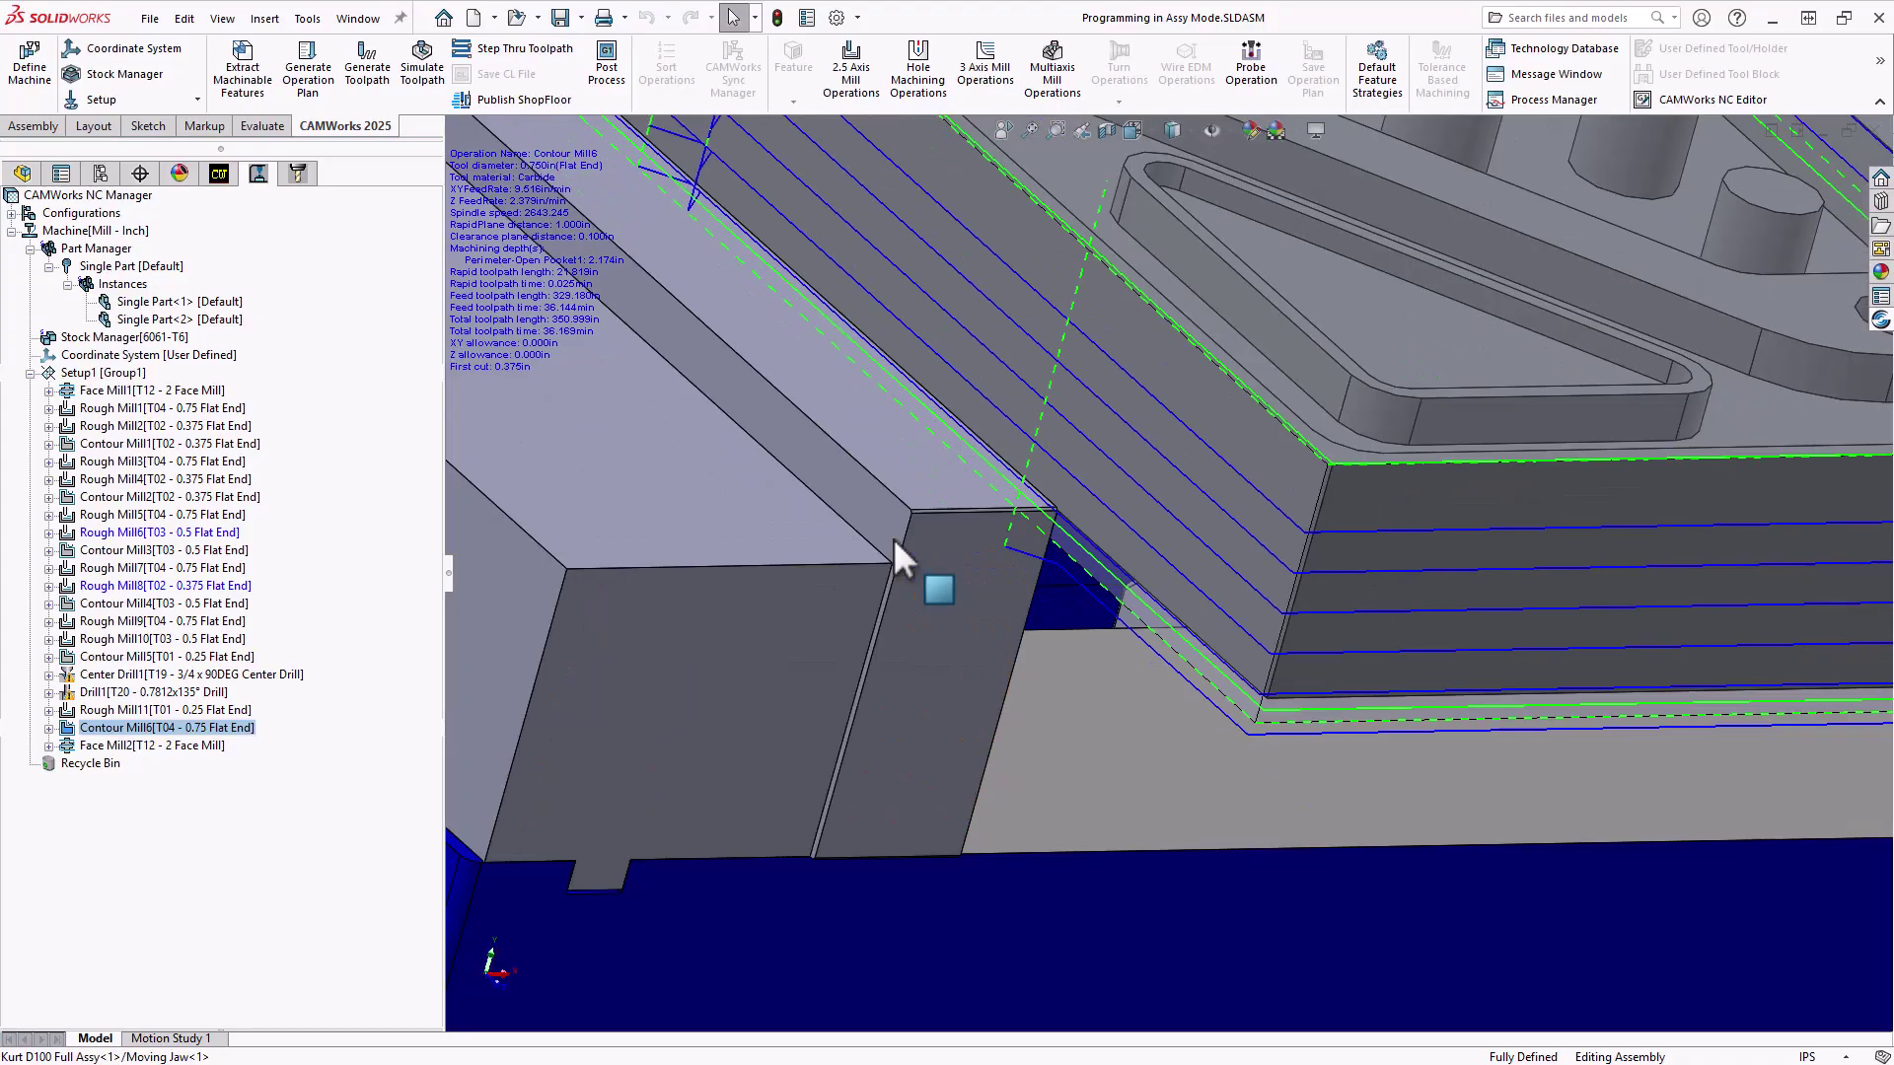
{"action": "middle_click_drag", "start_coordinate": [1080, 549], "coordinate": [880, 659]}
{"action": "scroll", "coordinate": [926, 617], "scroll_direction": "up", "scroll_amount": 5}
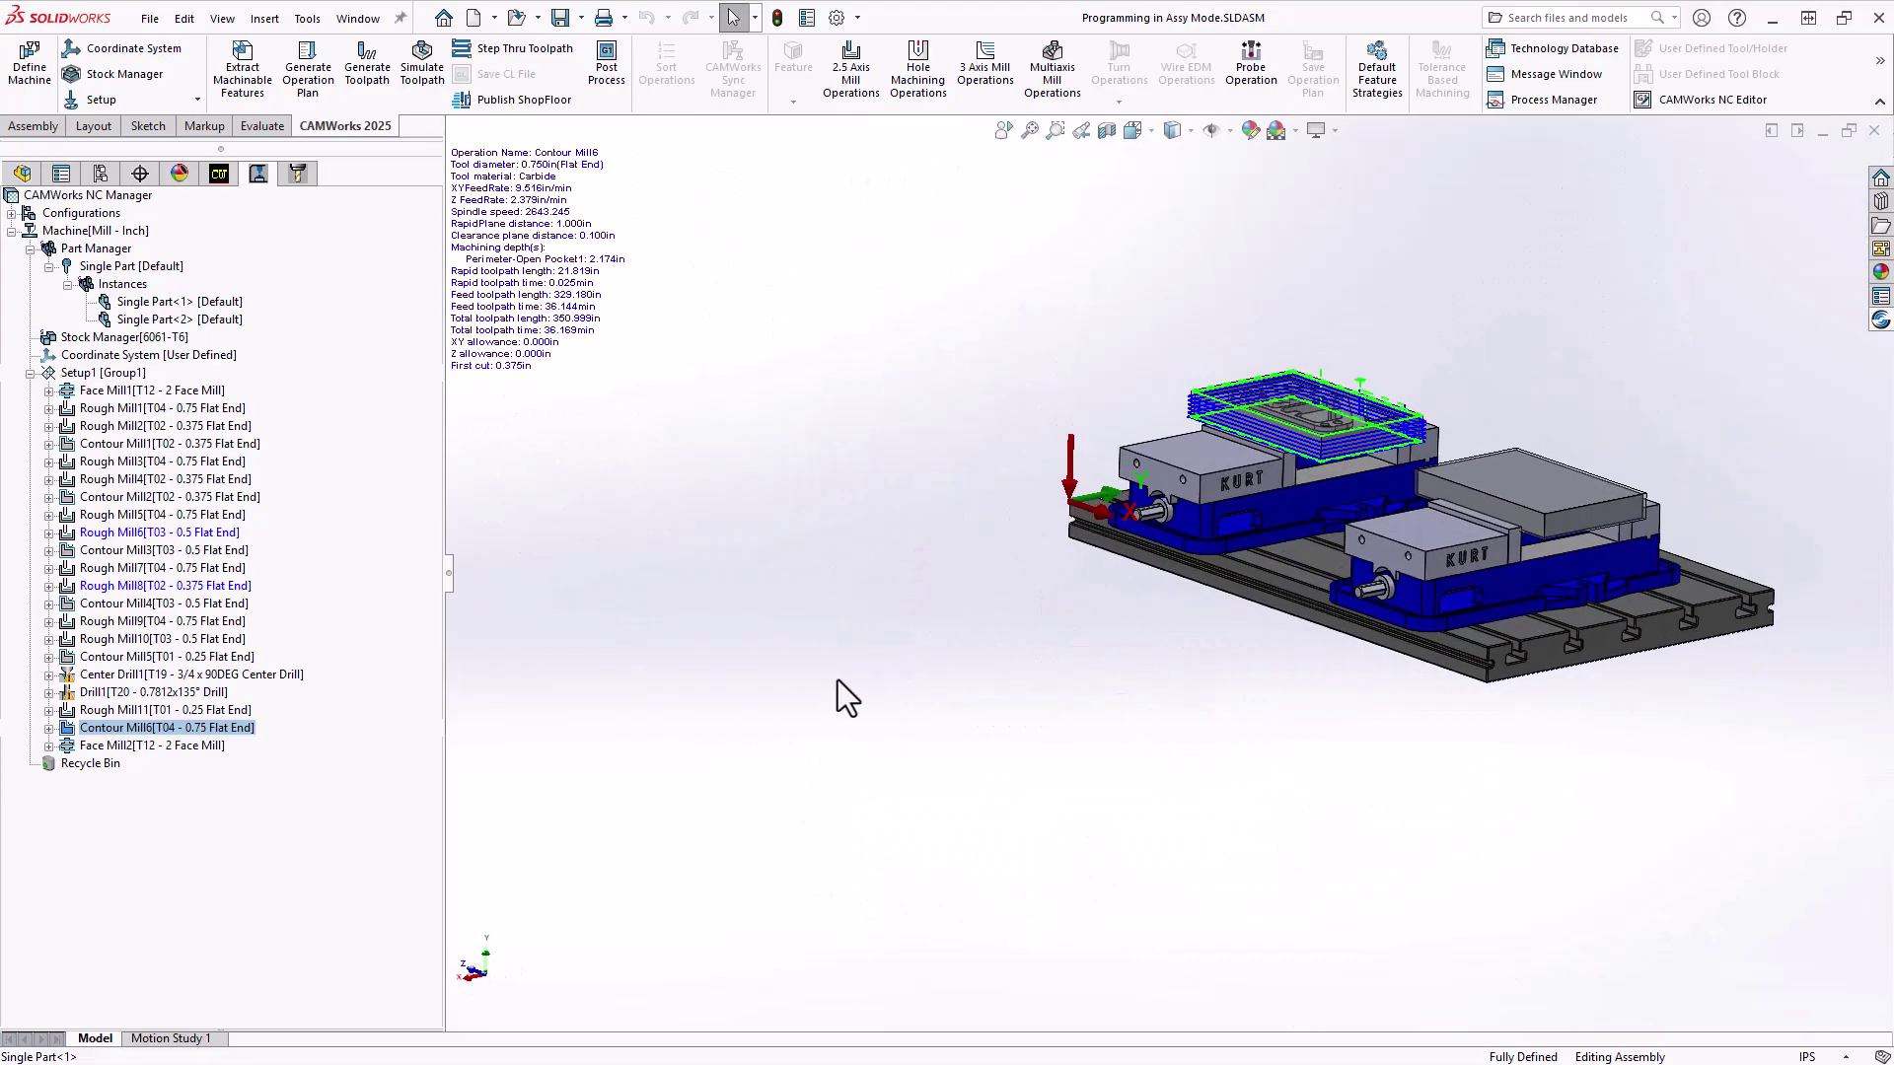
{"action": "right_click", "coordinate": [838, 681]}
{"action": "left_click", "coordinate": [888, 744]}
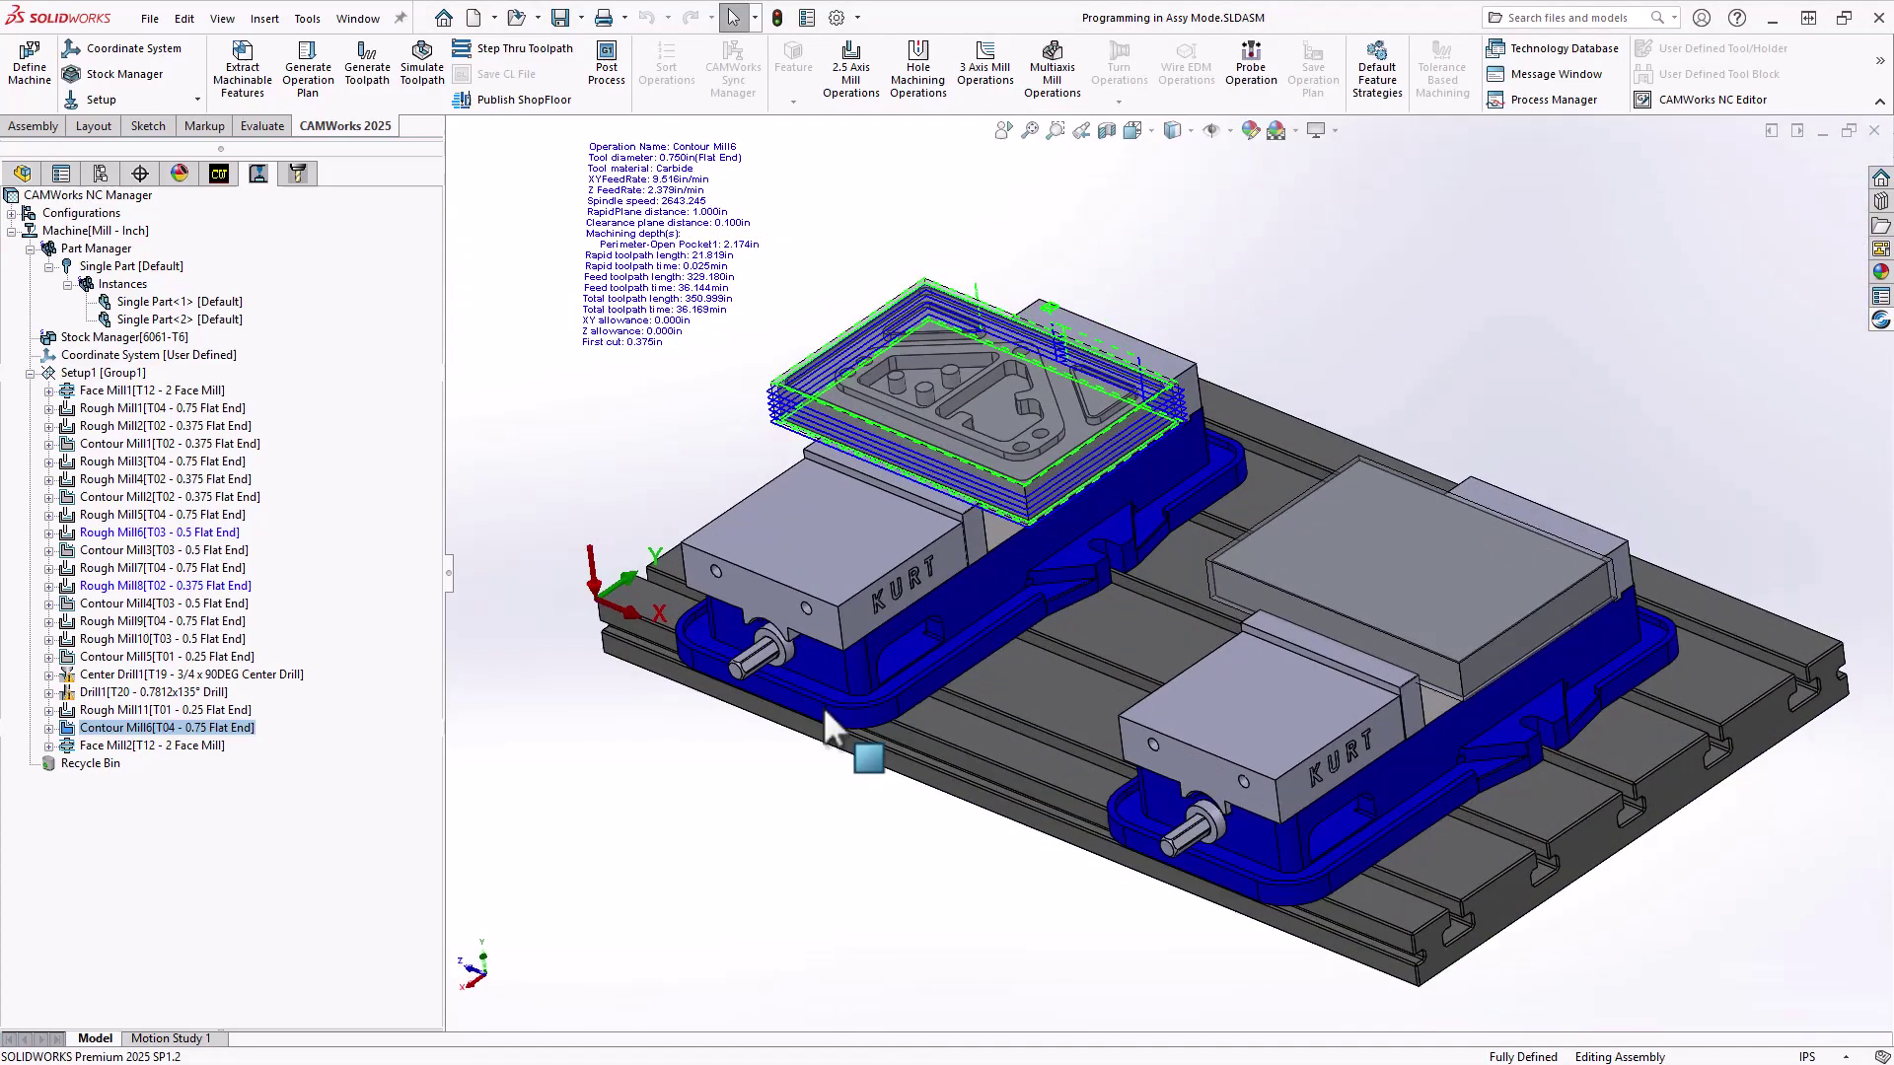
{"action": "key", "text": "ctrl+7"}
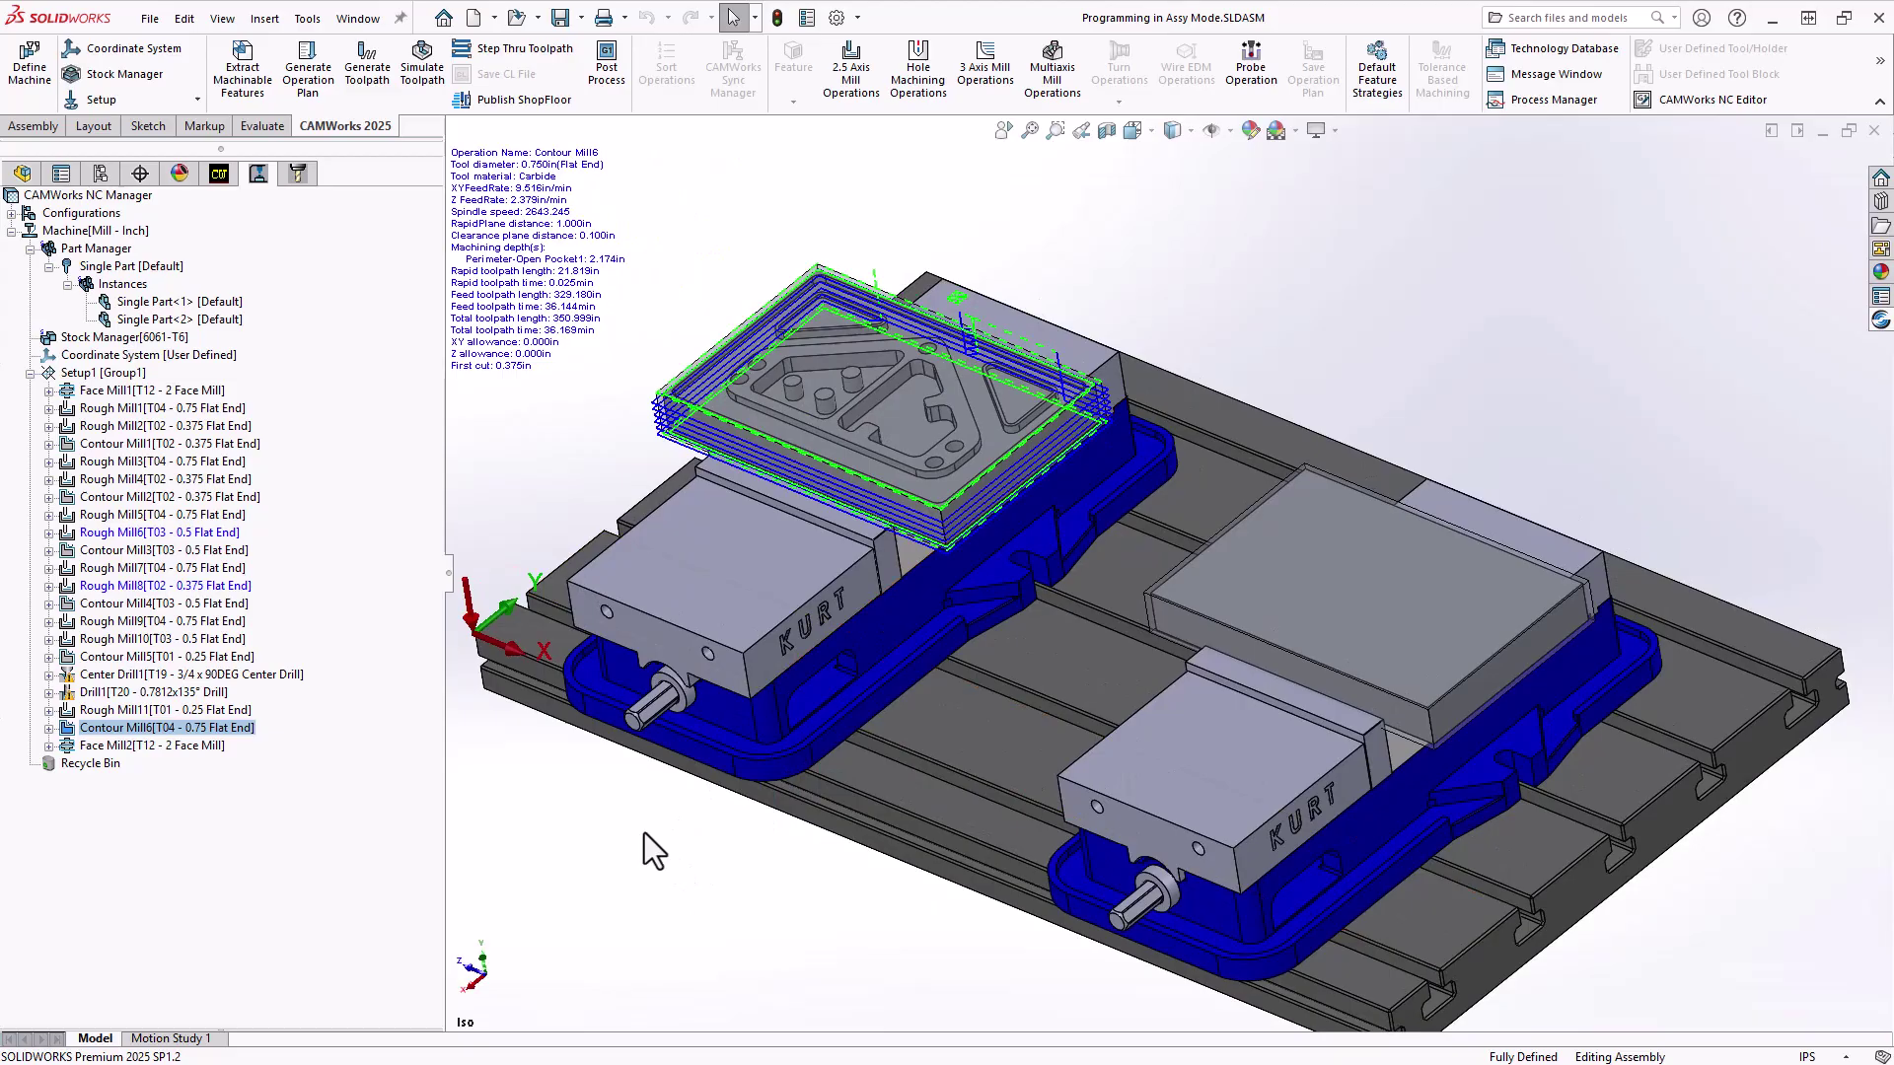
{"action": "left_click", "coordinate": [88, 194]}
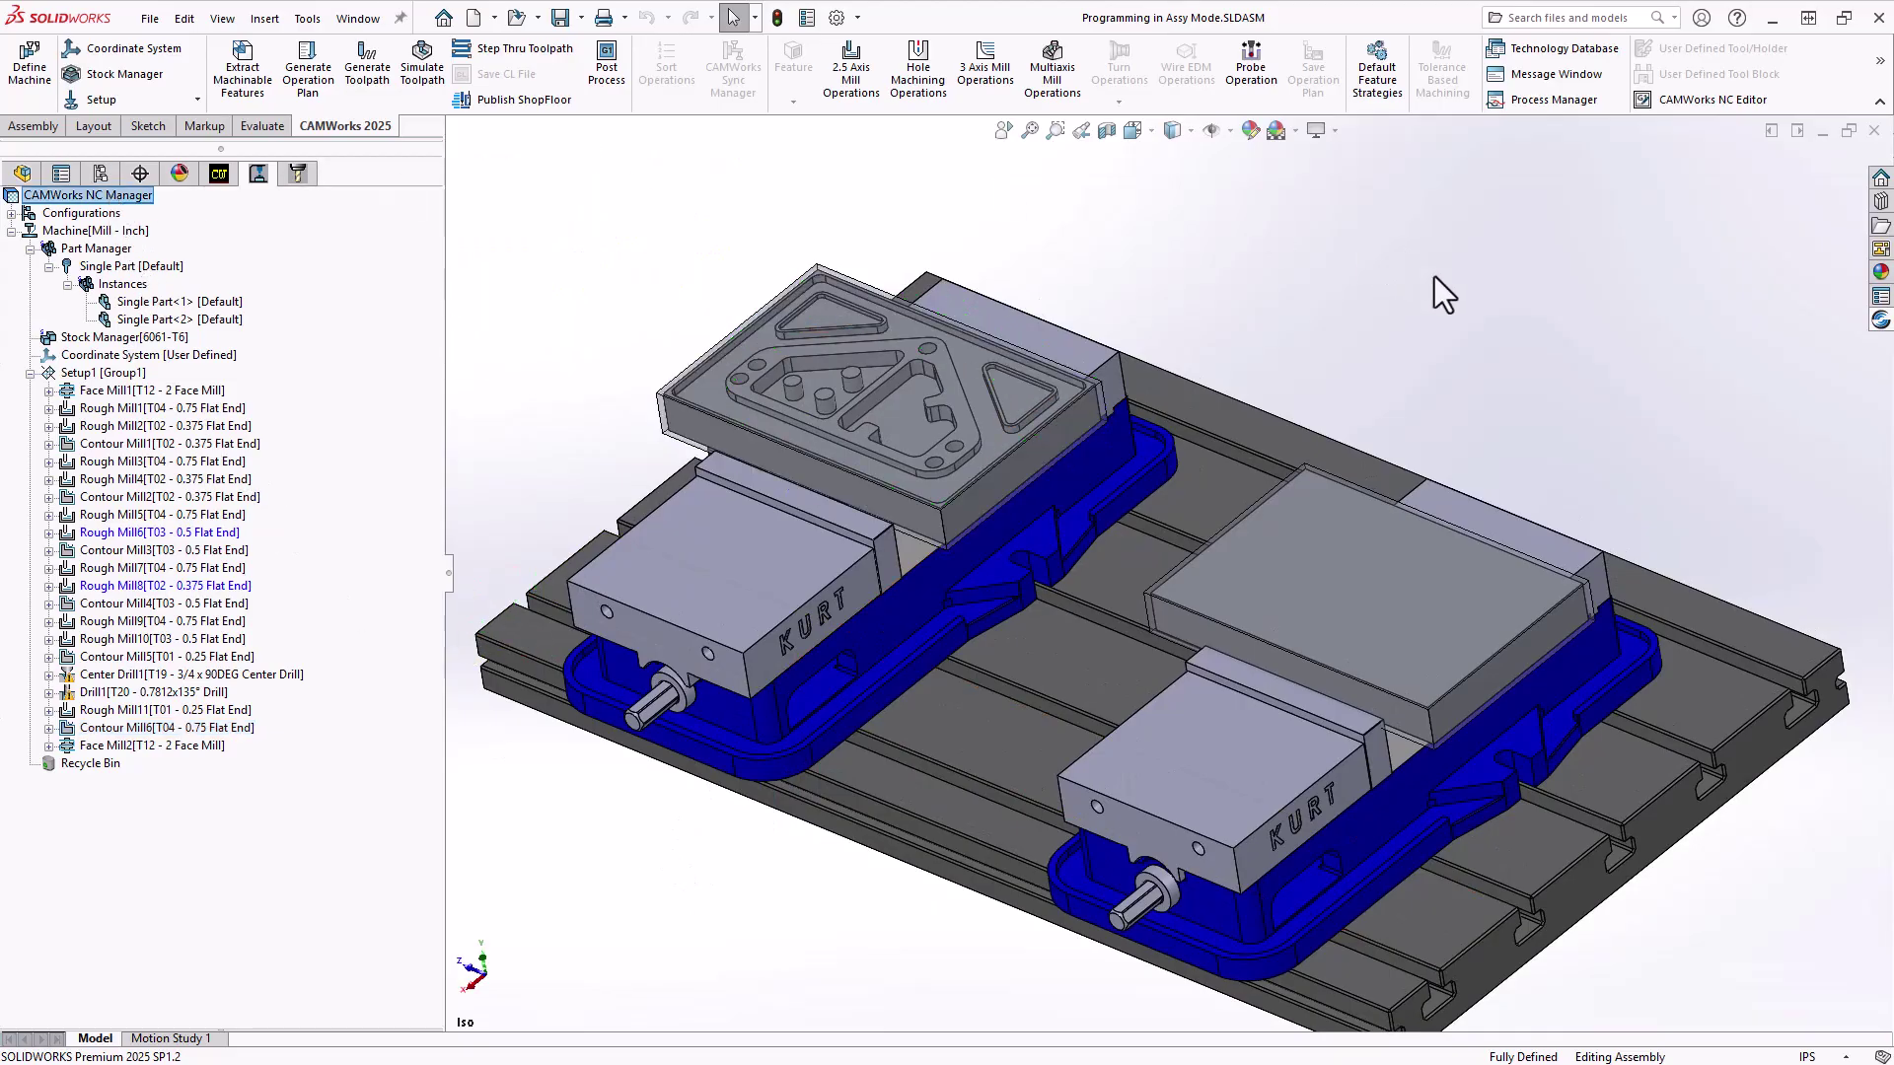